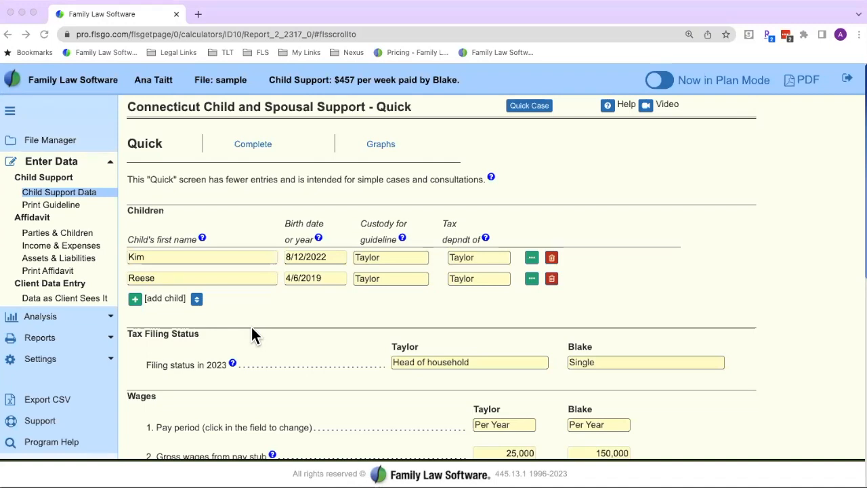
Review the available Settings entries and the Child Support and Affidavit entries for data input
{"action": "left_click", "coordinate": [48, 359]}
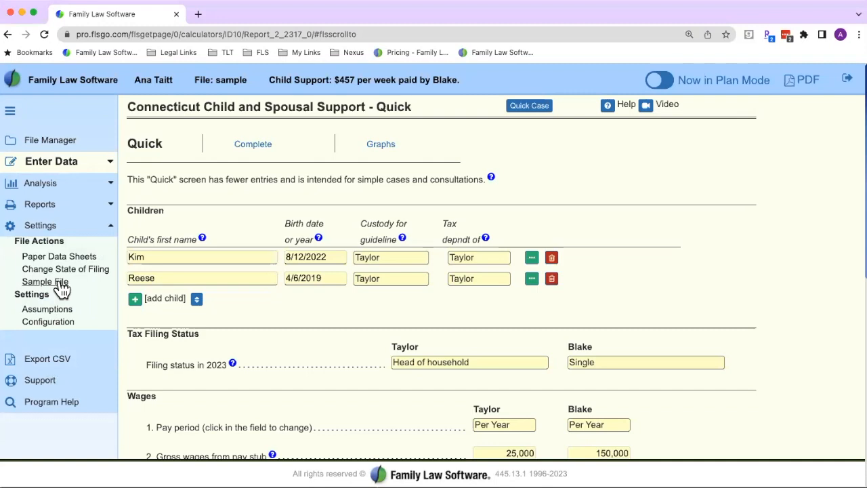
{"action": "left_click", "coordinate": [89, 233]}
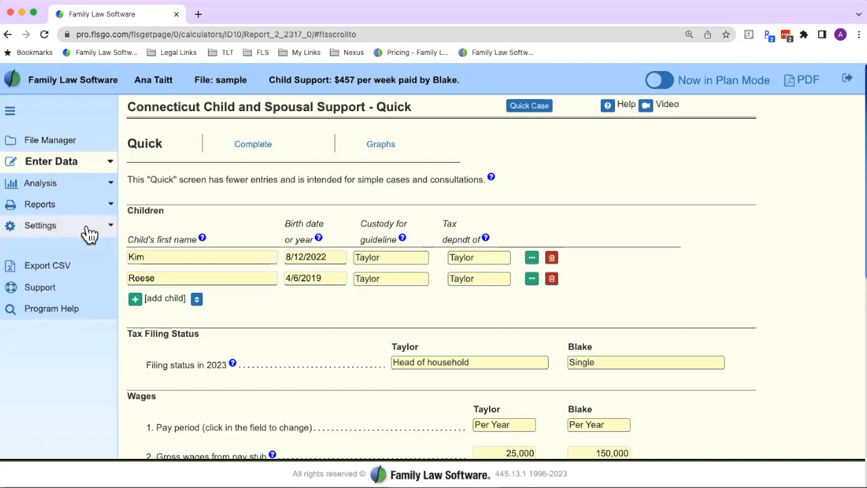
{"action": "left_click", "coordinate": [78, 162]}
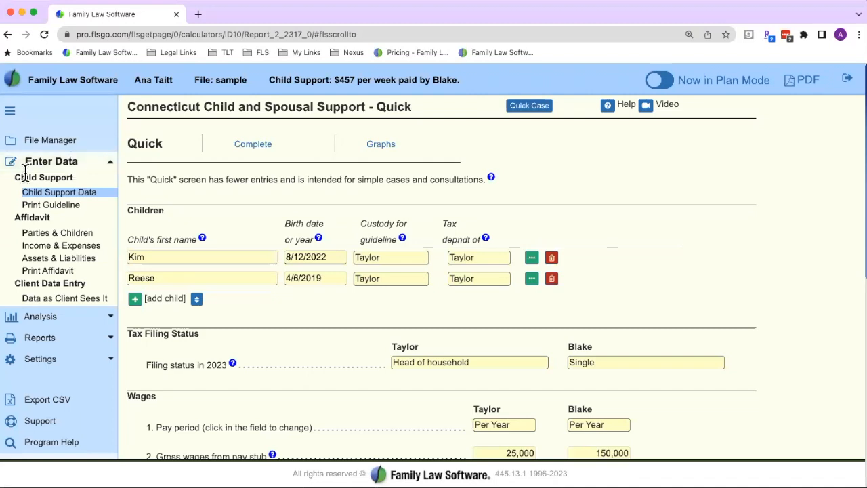
{"action": "left_click_drag", "start_coordinate": [14, 177], "coordinate": [101, 206]}
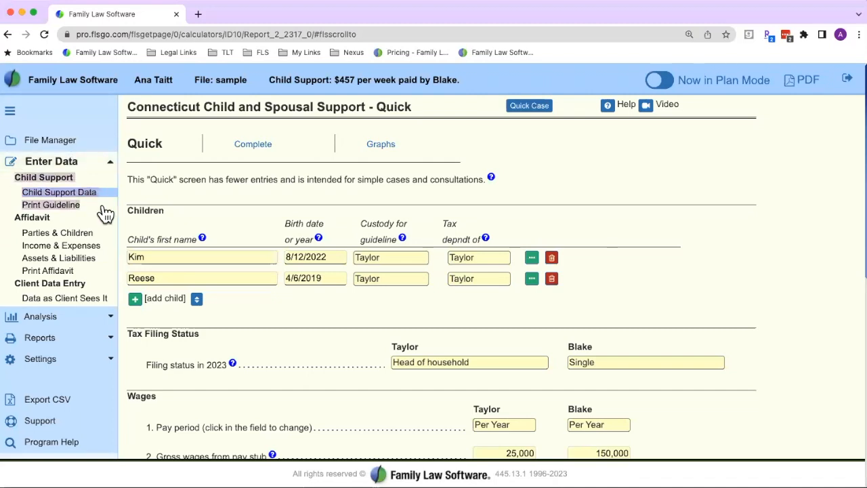
{"action": "left_click", "coordinate": [106, 215]}
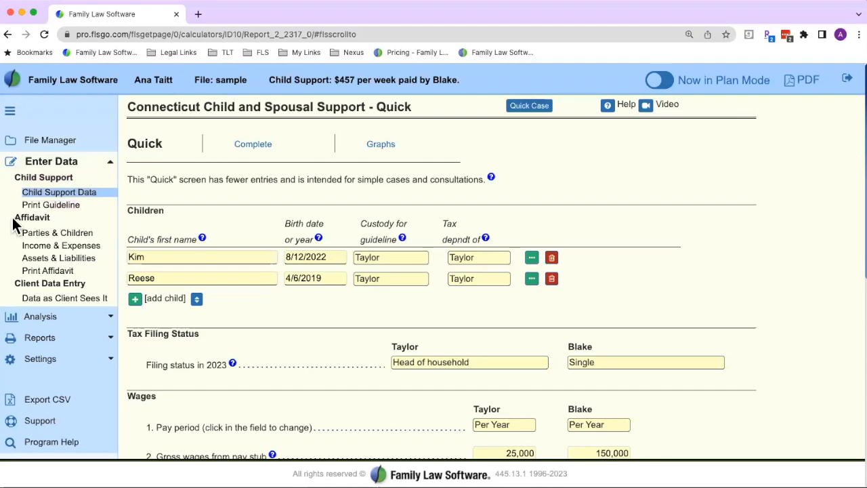
{"action": "left_click_drag", "start_coordinate": [12, 217], "coordinate": [110, 282]}
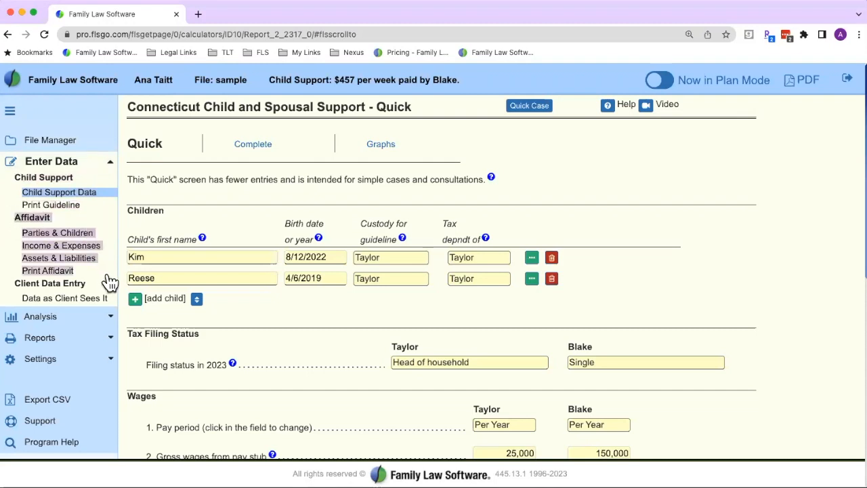
{"action": "left_click", "coordinate": [6, 271]}
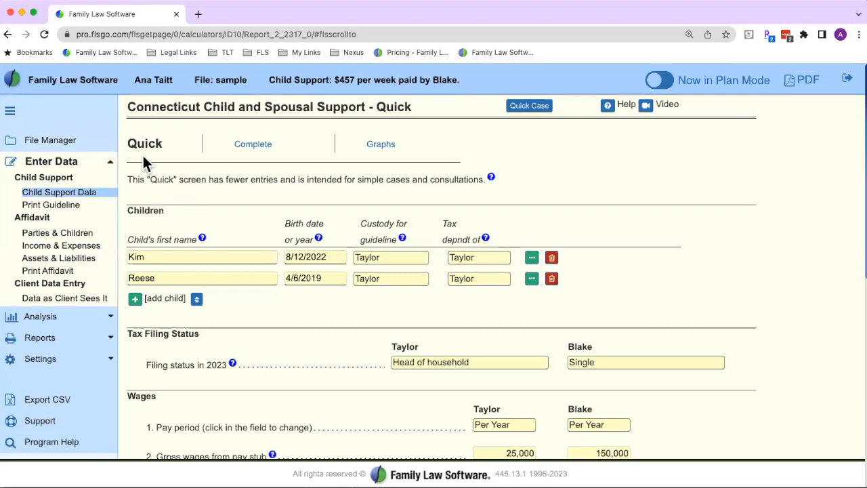
Read the Connecticut Child and Spousal Support heading and the note describing what the Quick screen is intended for
{"action": "left_click_drag", "start_coordinate": [130, 107], "coordinate": [424, 115]}
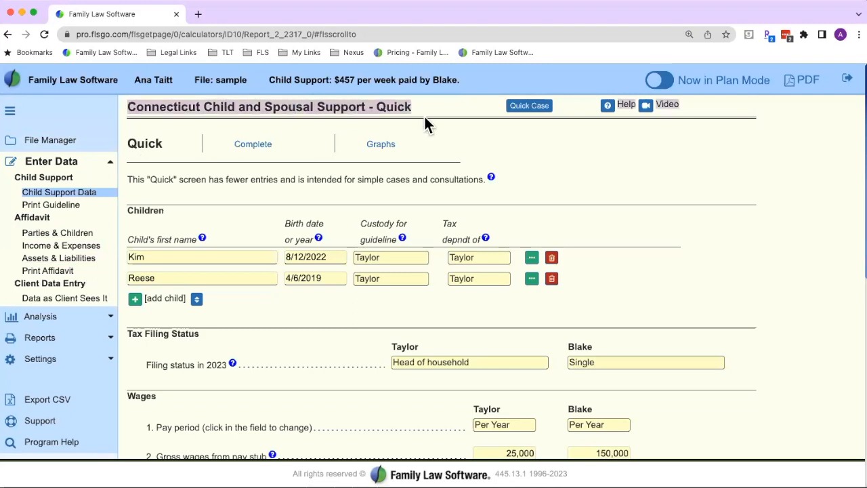
{"action": "left_click", "coordinate": [146, 140]}
{"action": "left_click_drag", "start_coordinate": [121, 145], "coordinate": [157, 139]}
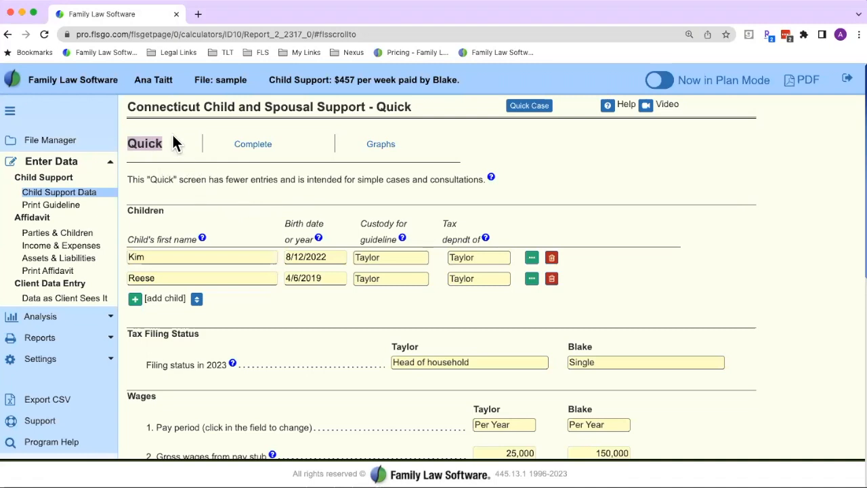
{"action": "left_click", "coordinate": [223, 189]}
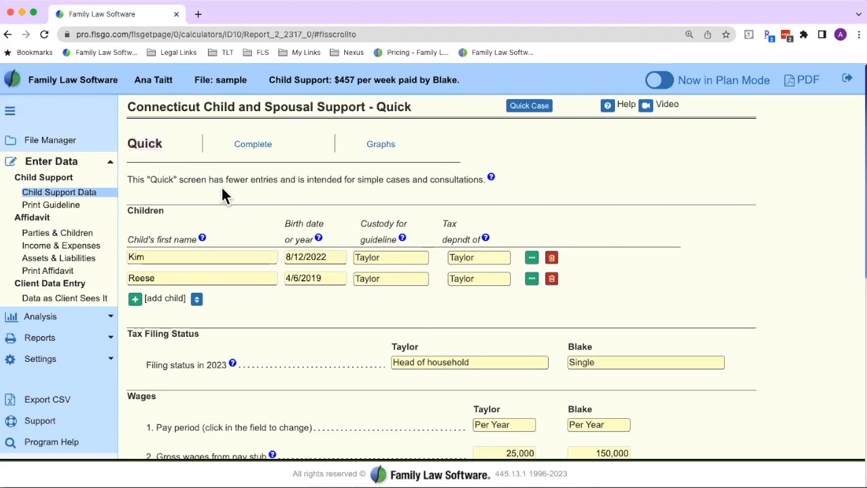
{"action": "left_click_drag", "start_coordinate": [122, 181], "coordinate": [485, 183]}
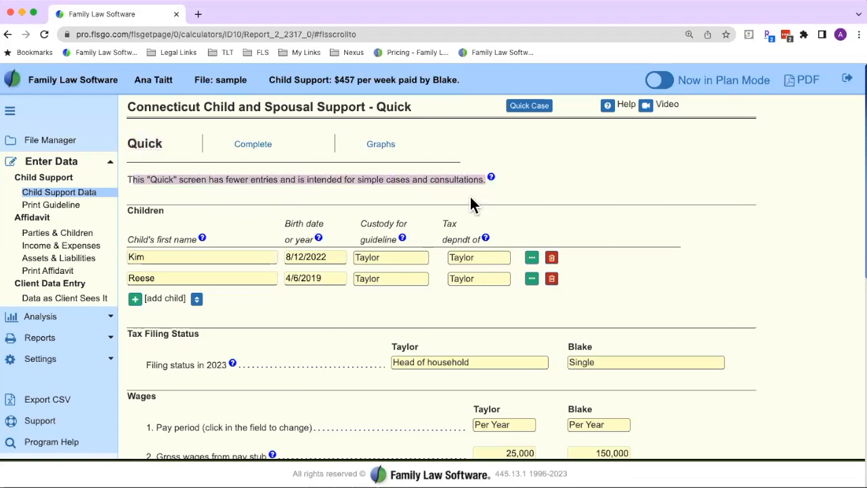
{"action": "left_click", "coordinate": [471, 197]}
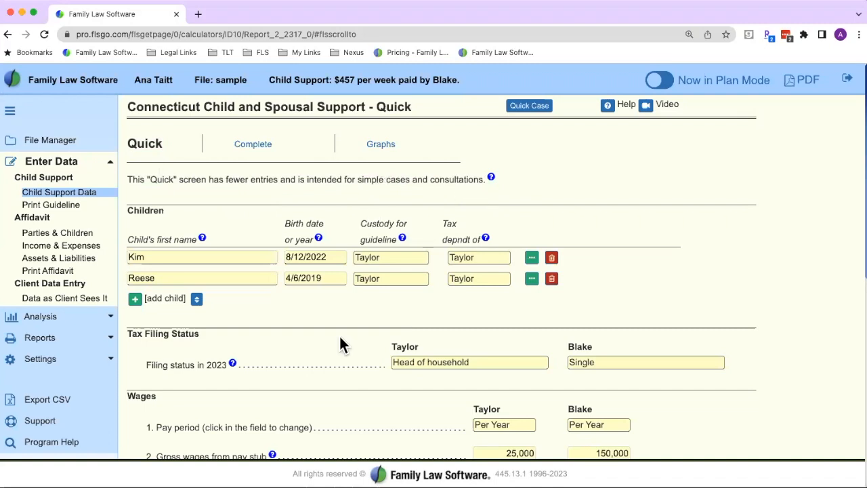
Examine the Quick screen's entries from children through wages, insurance and alimony, and the calculated child support in the header
{"action": "scroll", "coordinate": [340, 344], "scroll_direction": "down", "scroll_amount": 1}
{"action": "scroll", "coordinate": [340, 344], "scroll_direction": "down", "scroll_amount": 2}
{"action": "scroll", "coordinate": [341, 344], "scroll_direction": "down", "scroll_amount": 4}
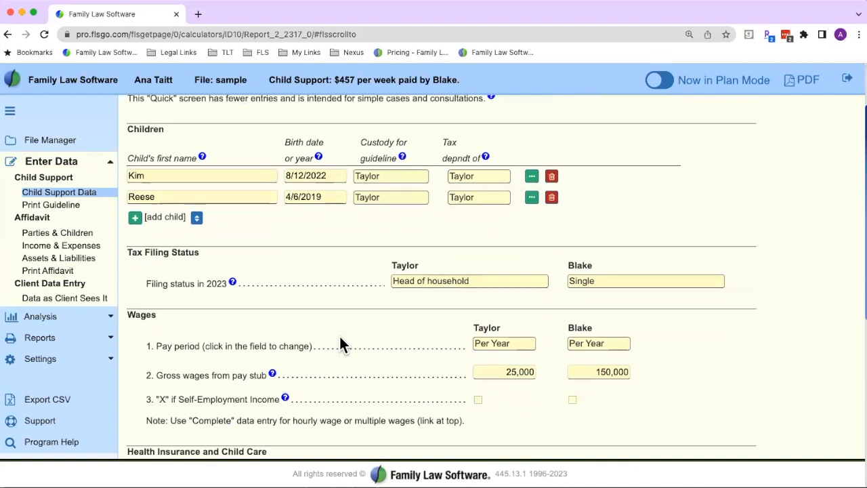
{"action": "scroll", "coordinate": [341, 344], "scroll_direction": "down", "scroll_amount": 8}
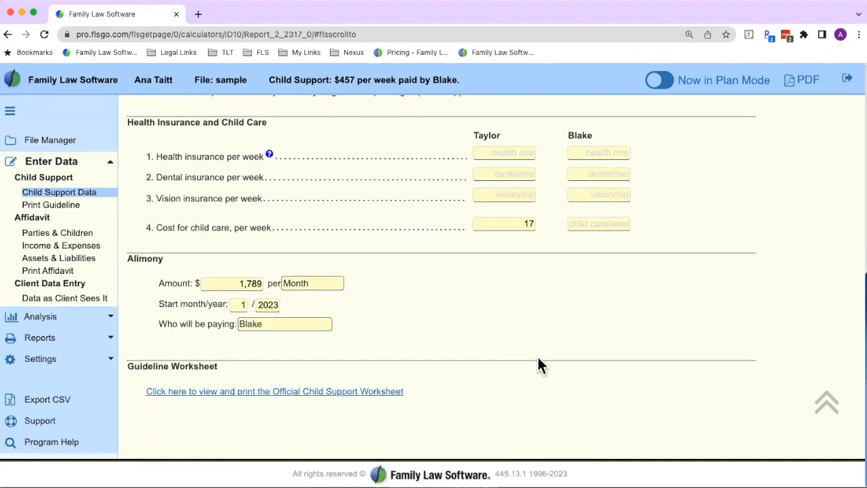
{"action": "scroll", "coordinate": [538, 359], "scroll_direction": "up", "scroll_amount": 9}
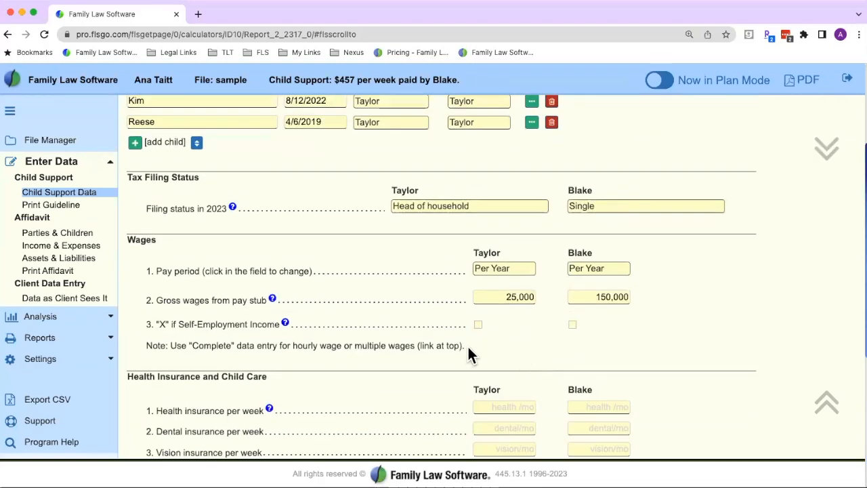
{"action": "scroll", "coordinate": [468, 345], "scroll_direction": "up", "scroll_amount": 2}
{"action": "scroll", "coordinate": [469, 349], "scroll_direction": "up", "scroll_amount": 3}
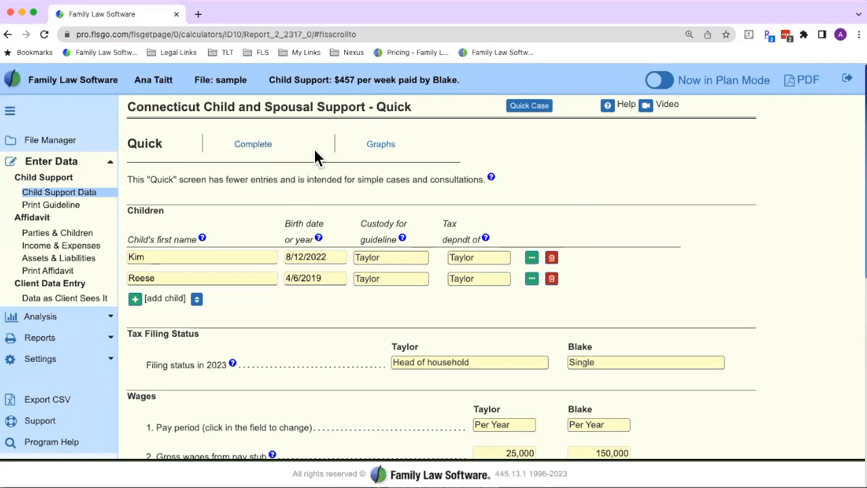
{"action": "left_click_drag", "start_coordinate": [270, 79], "coordinate": [458, 79]}
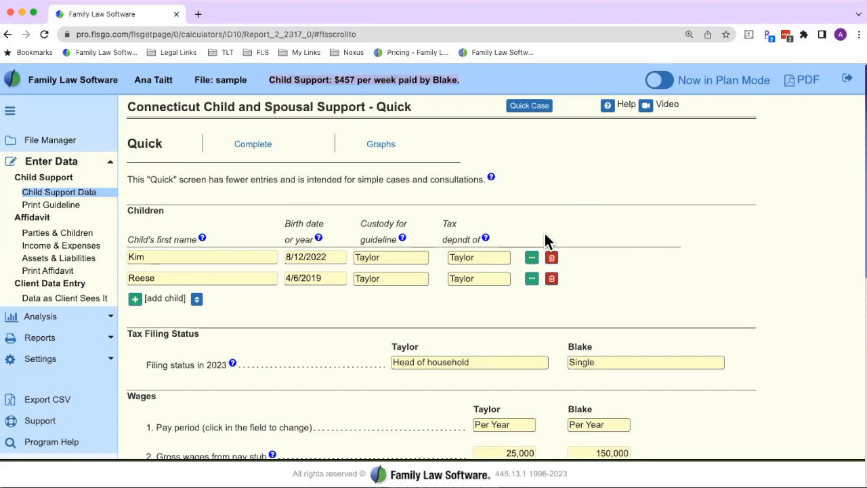
Switch to the Complete version of the child and spousal support screen and check its calculated child support
{"action": "left_click", "coordinate": [278, 184]}
{"action": "left_click", "coordinate": [258, 149]}
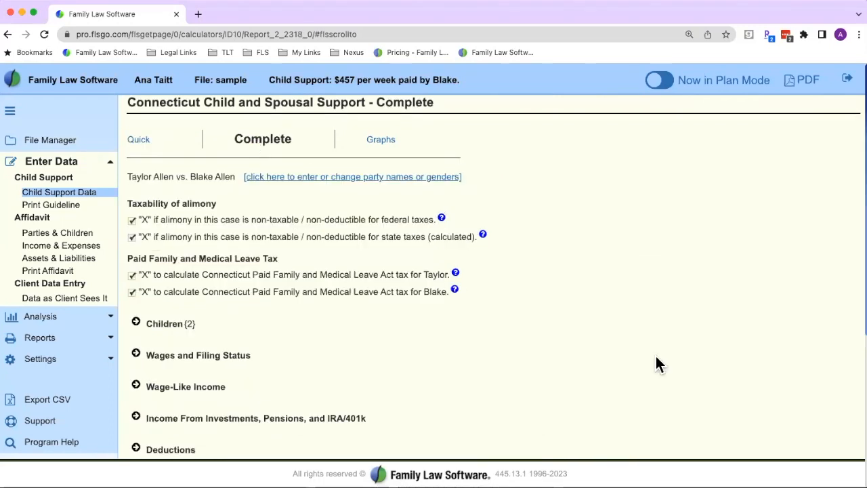
{"action": "left_click_drag", "start_coordinate": [269, 80], "coordinate": [461, 80]}
{"action": "left_click", "coordinate": [600, 310]}
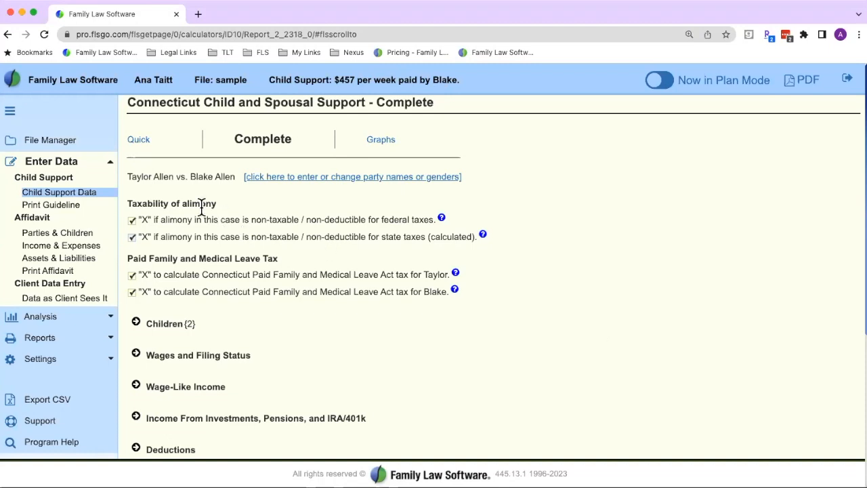
Examine the Taxability of alimony options for federal and state taxes on the Complete screen
{"action": "left_click_drag", "start_coordinate": [128, 203], "coordinate": [556, 337]}
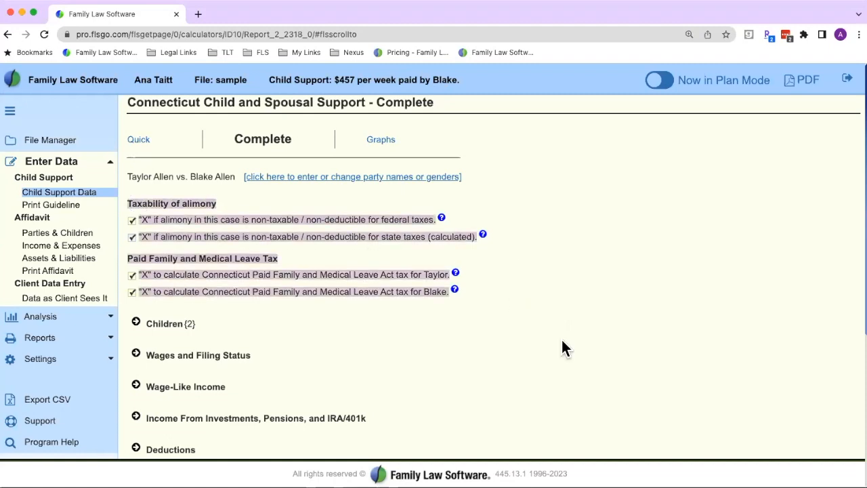
{"action": "left_click", "coordinate": [562, 340]}
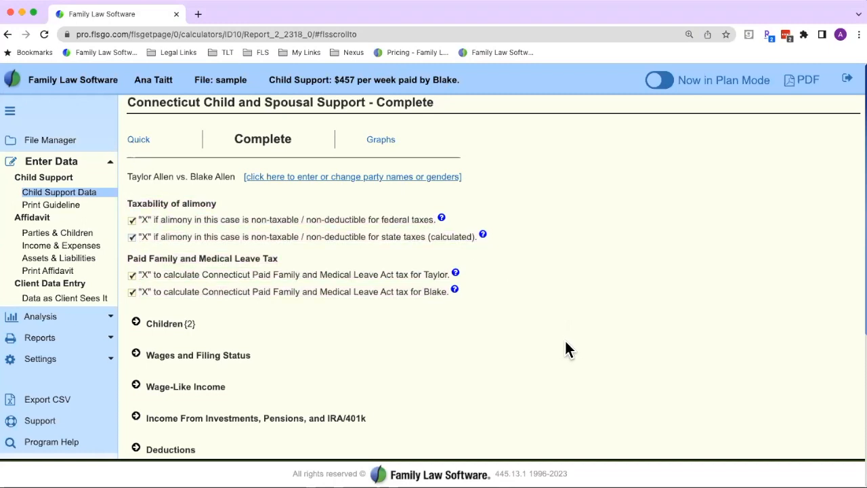
{"action": "left_click_drag", "start_coordinate": [128, 204], "coordinate": [642, 298]}
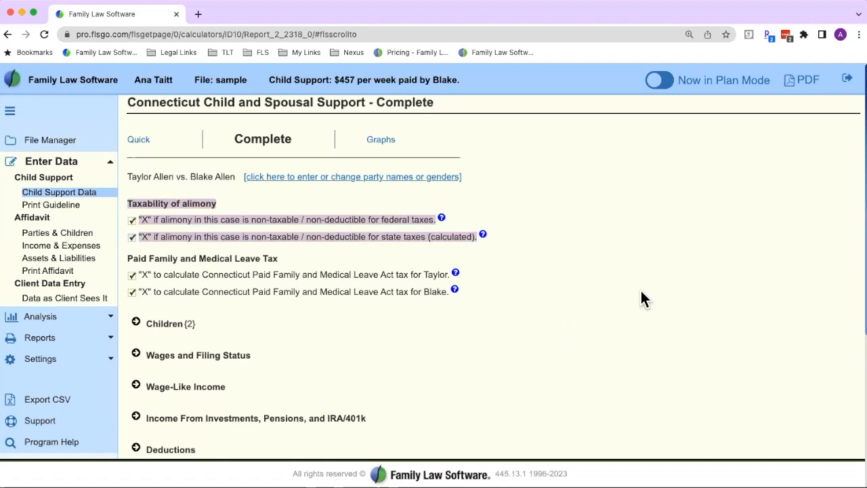
{"action": "left_click", "coordinate": [642, 298]}
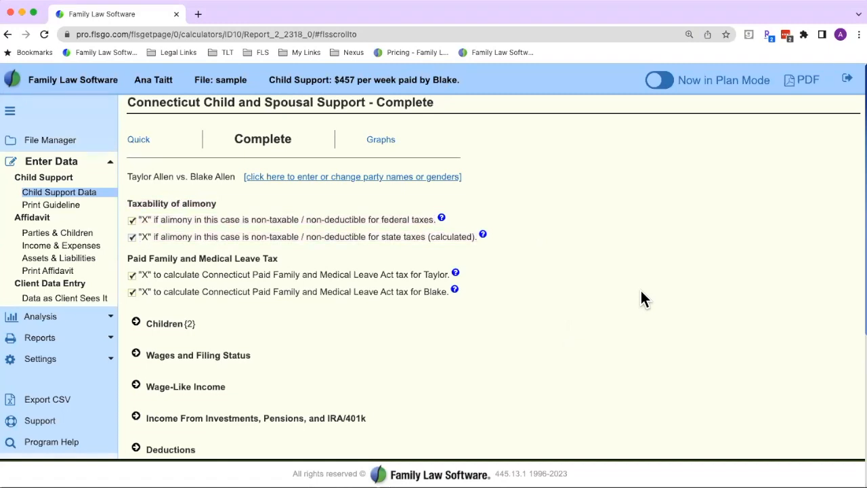
{"action": "left_click_drag", "start_coordinate": [244, 226], "coordinate": [362, 229]}
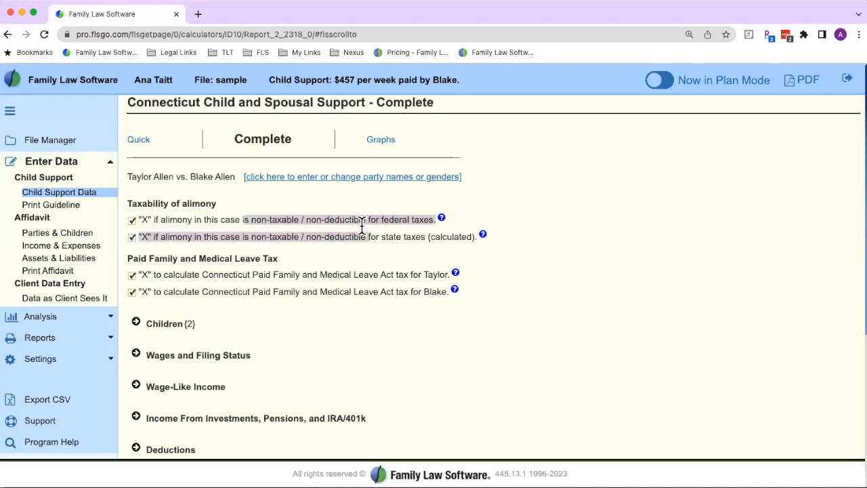
{"action": "left_click", "coordinate": [396, 257]}
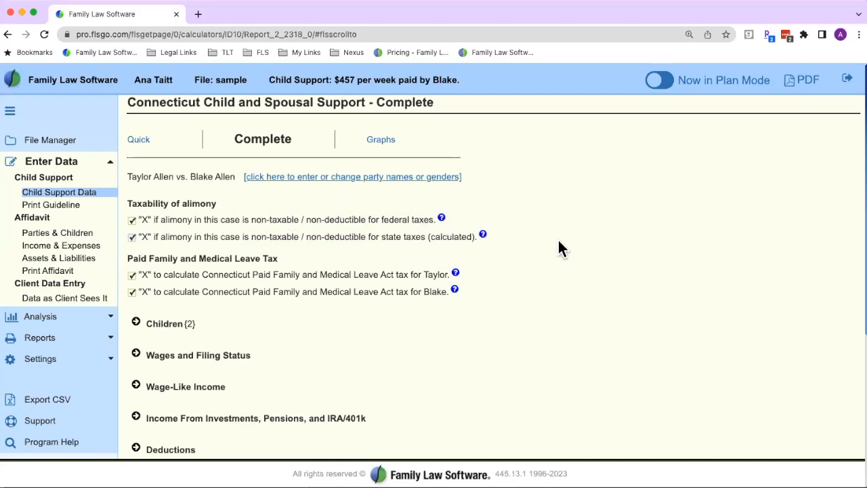
{"action": "double_click", "coordinate": [420, 219]}
{"action": "left_click", "coordinate": [305, 228]}
{"action": "left_click_drag", "start_coordinate": [128, 201], "coordinate": [575, 272]}
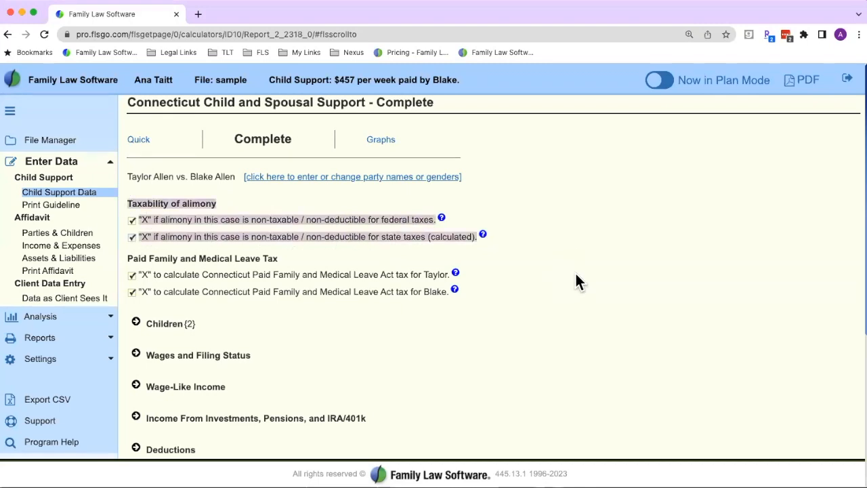
{"action": "left_click", "coordinate": [575, 272]}
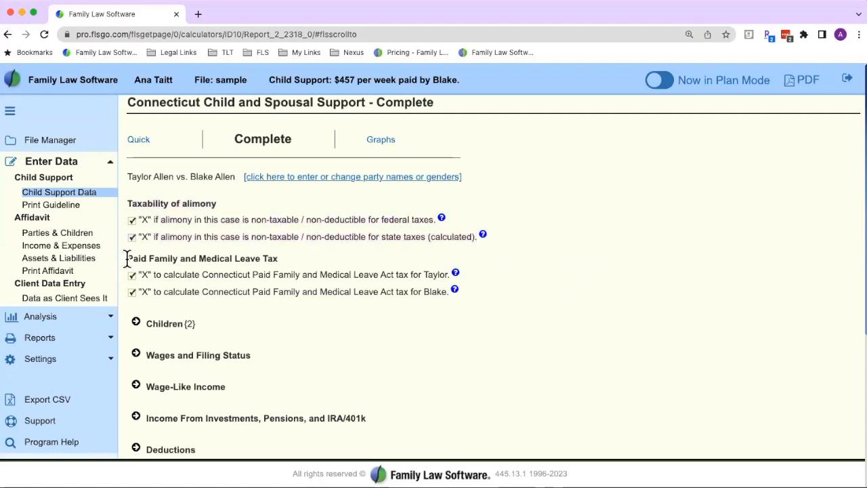
Examine the Paid Family and Medical Leave Tax options and the list of collapsed data sections below them
{"action": "left_click_drag", "start_coordinate": [127, 258], "coordinate": [531, 298]}
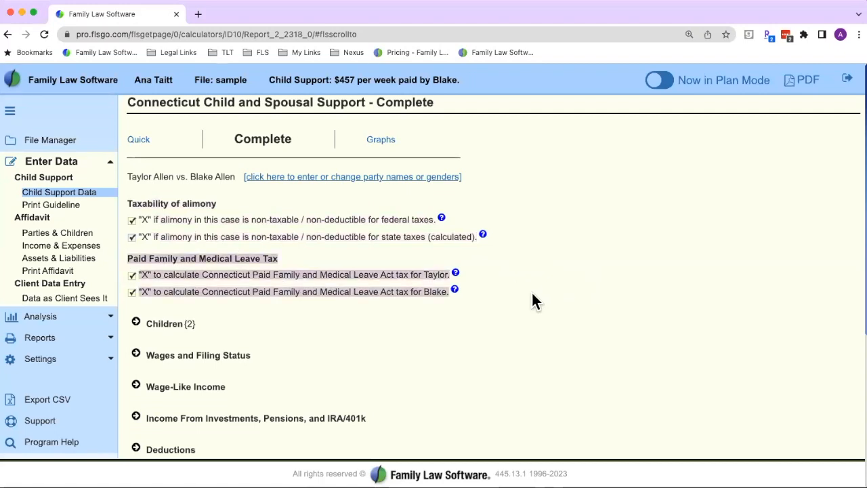
{"action": "left_click", "coordinate": [547, 304]}
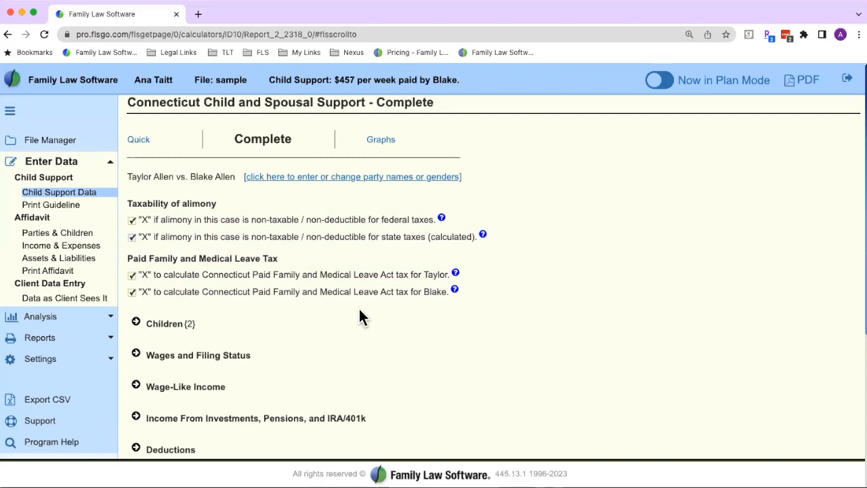
{"action": "scroll", "coordinate": [352, 314], "scroll_direction": "down", "scroll_amount": 4}
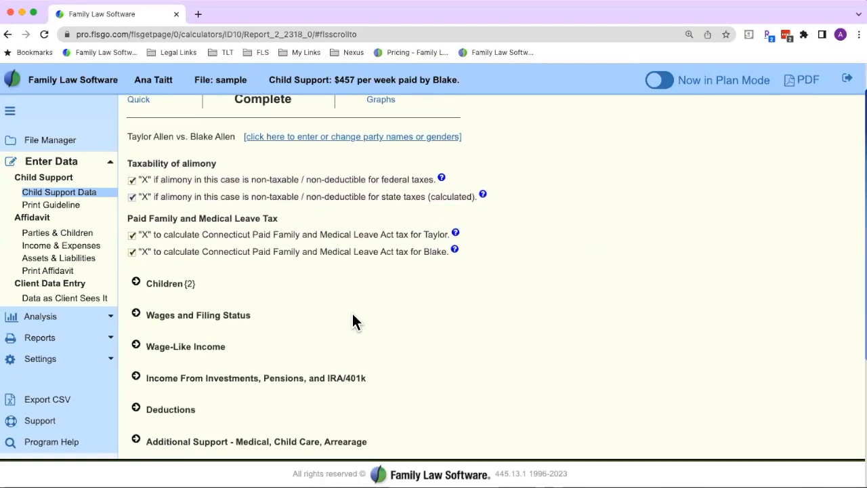
{"action": "left_click_drag", "start_coordinate": [146, 194], "coordinate": [350, 391]}
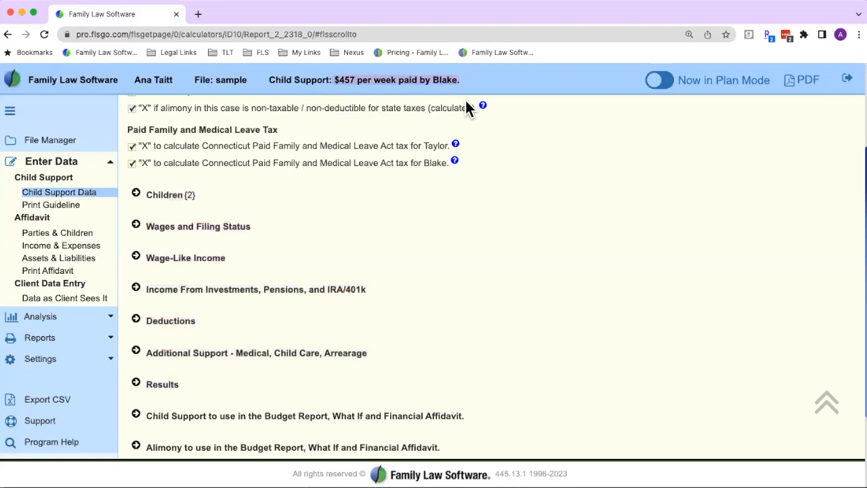
Add a third, unnamed child not of this relationship in the Children section, and open the Worksheet for Deduction for Imputed Child
{"action": "left_click", "coordinate": [136, 195]}
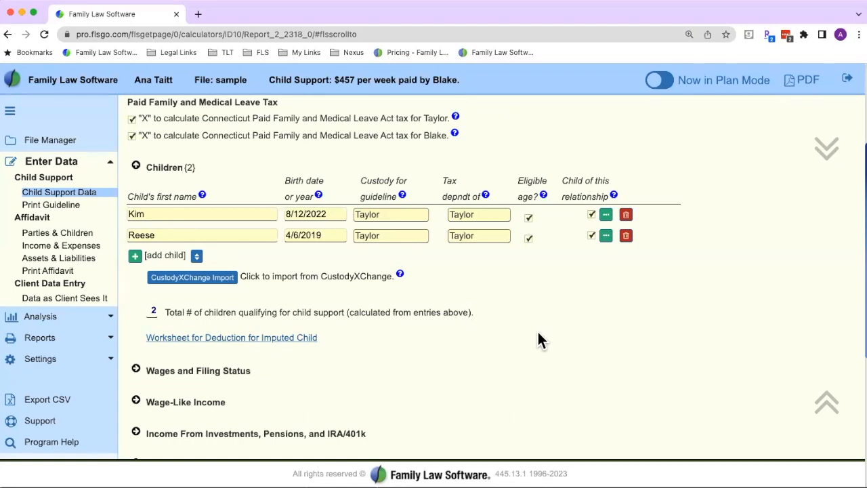
{"action": "left_click", "coordinate": [135, 257]}
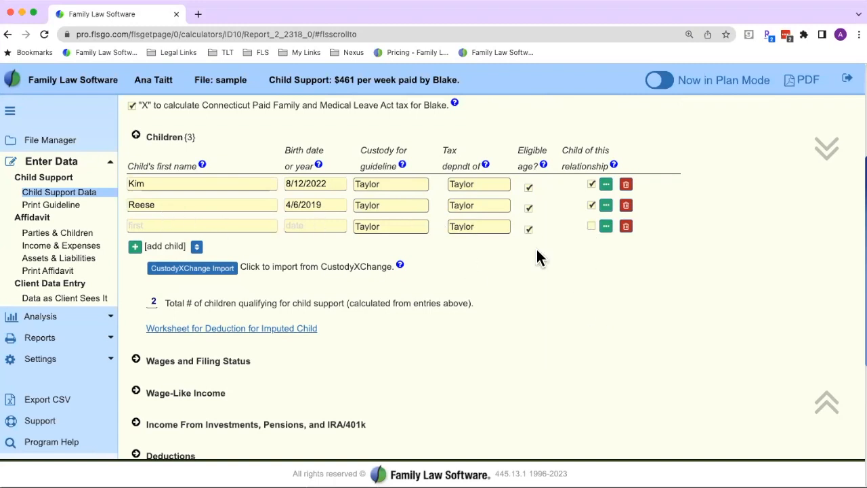
{"action": "left_click", "coordinate": [204, 330]}
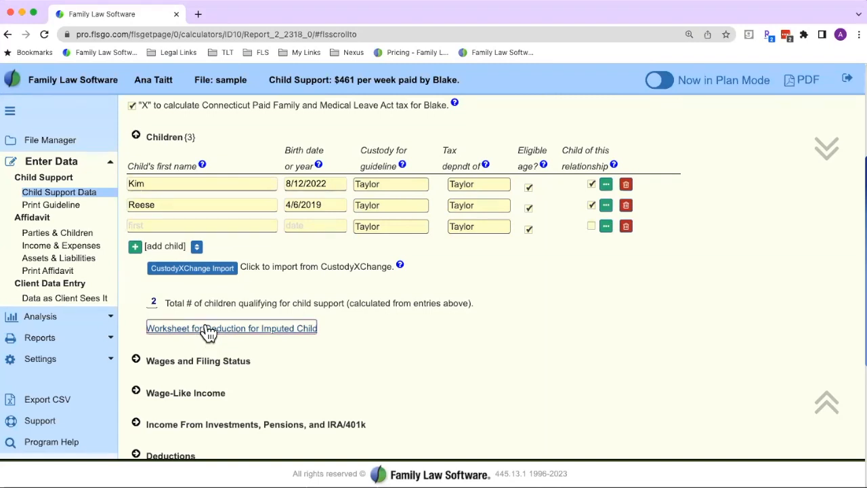
{"action": "scroll", "coordinate": [354, 313], "scroll_direction": "up", "scroll_amount": 5}
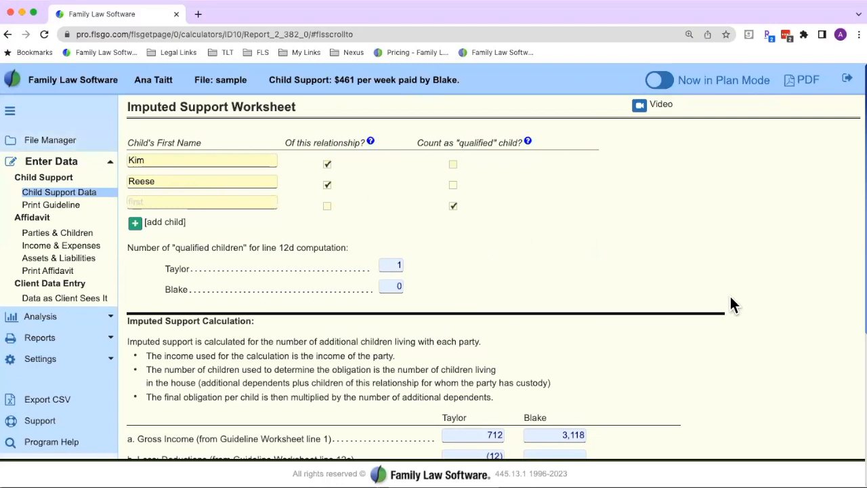
Examine the Imputed Support Worksheet from the qualified-child entries down to the imputed support amount, and check the calculated child support
{"action": "scroll", "coordinate": [731, 298], "scroll_direction": "down", "scroll_amount": 2}
{"action": "scroll", "coordinate": [731, 298], "scroll_direction": "down", "scroll_amount": 2}
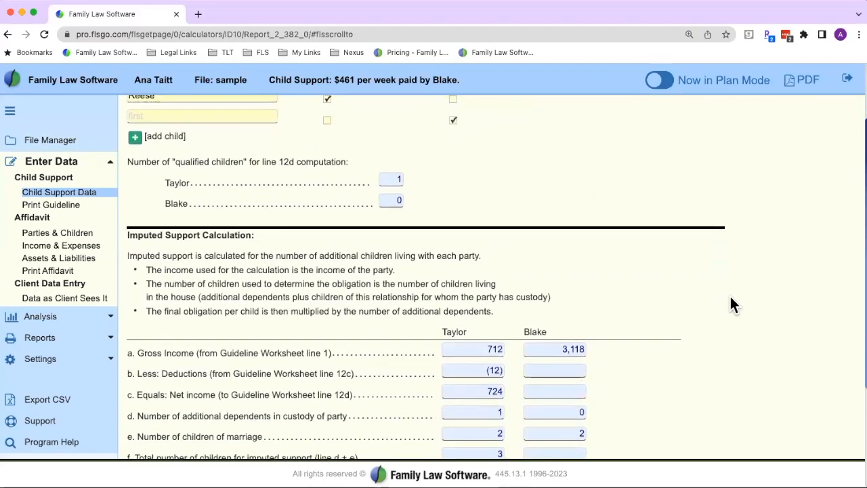
{"action": "scroll", "coordinate": [731, 298], "scroll_direction": "down", "scroll_amount": 3}
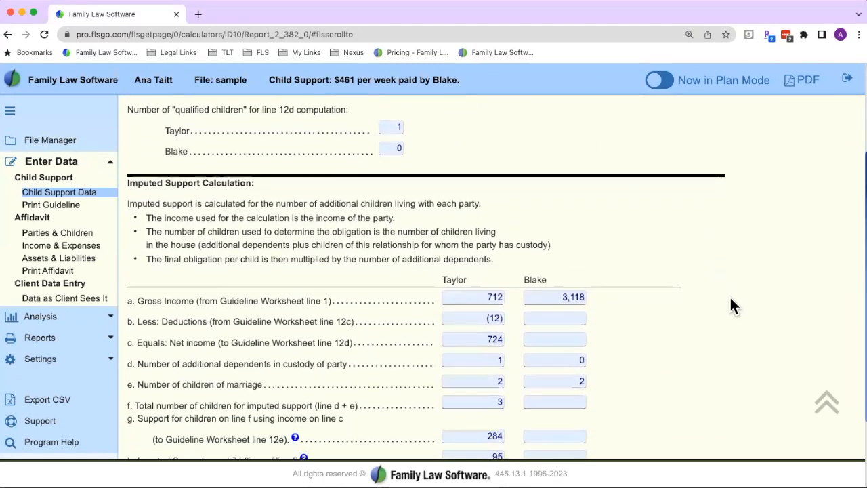
{"action": "scroll", "coordinate": [730, 299], "scroll_direction": "down", "scroll_amount": 1}
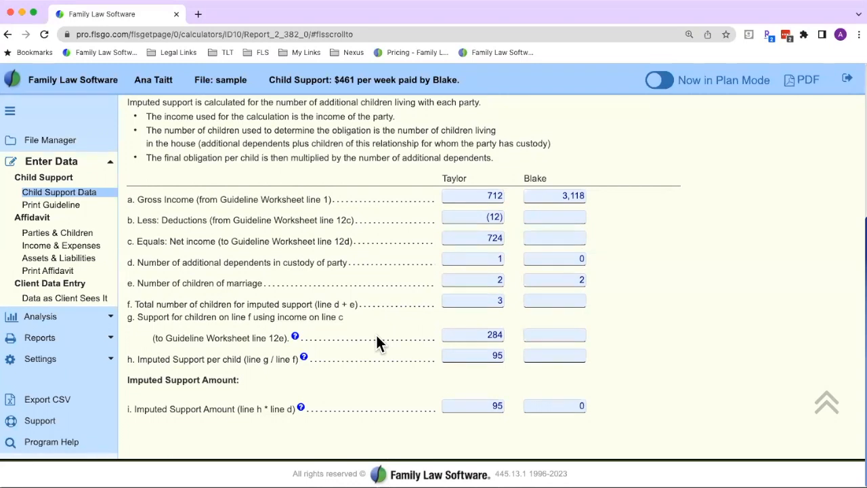
{"action": "scroll", "coordinate": [375, 336], "scroll_direction": "up", "scroll_amount": 8}
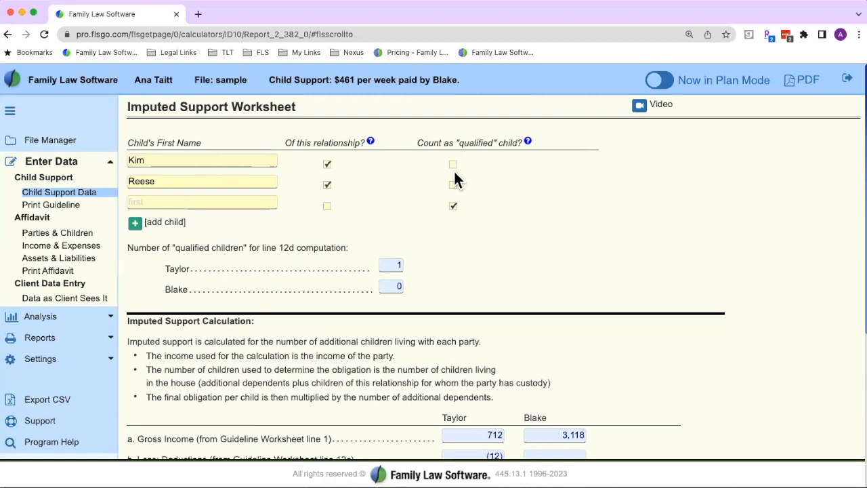
{"action": "scroll", "coordinate": [623, 271], "scroll_direction": "down", "scroll_amount": 2}
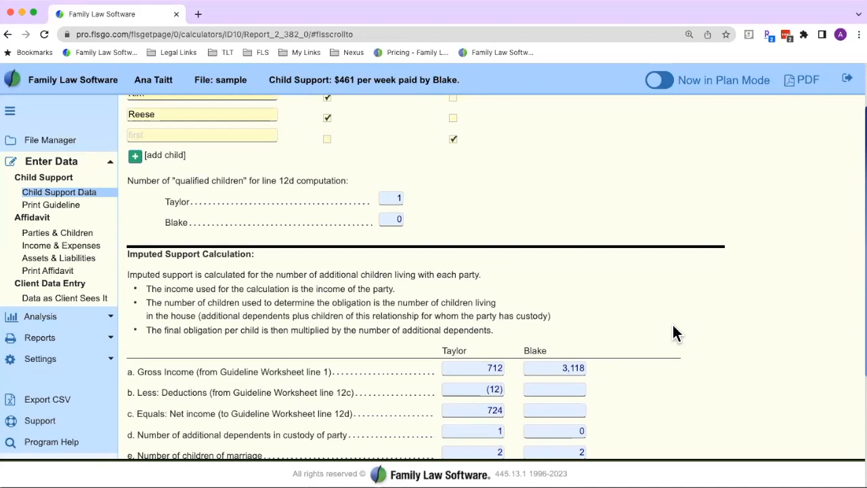
{"action": "scroll", "coordinate": [596, 283], "scroll_direction": "up", "scroll_amount": 2}
{"action": "left_click_drag", "start_coordinate": [269, 79], "coordinate": [461, 80]}
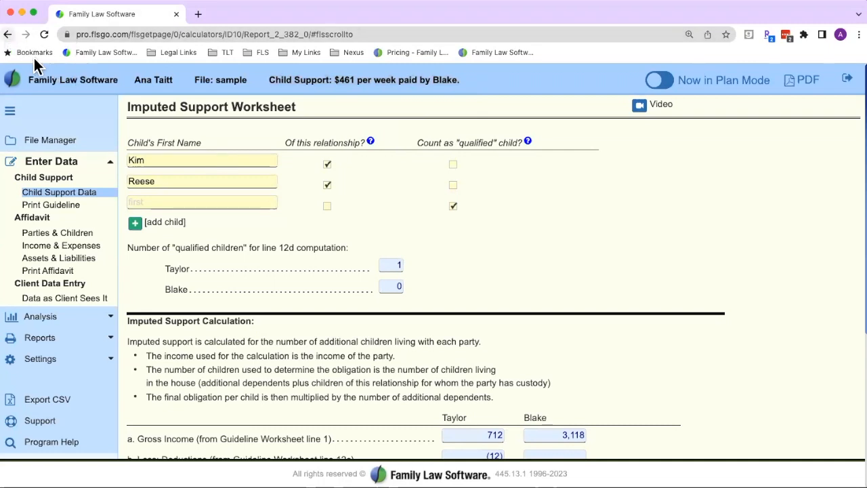
Return to the child support data and delete the third, unnamed child from the Children section
{"action": "left_click", "coordinate": [9, 35]}
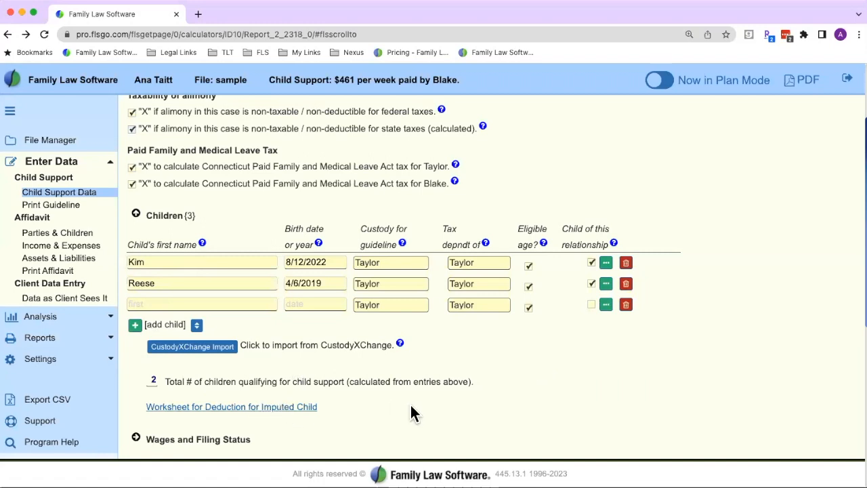
{"action": "left_click", "coordinate": [627, 306]}
{"action": "left_click", "coordinate": [548, 153]}
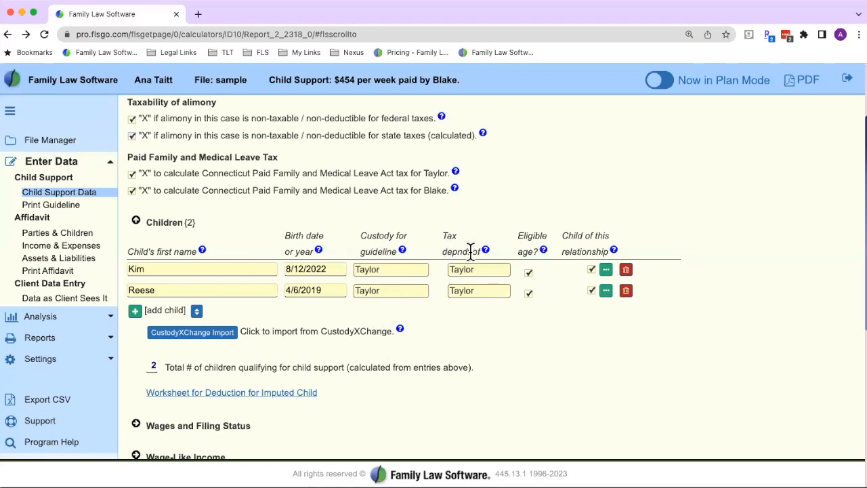
Make the second child a tax dependent of the second party in the Children section
{"action": "left_click_drag", "start_coordinate": [477, 252], "coordinate": [443, 251]}
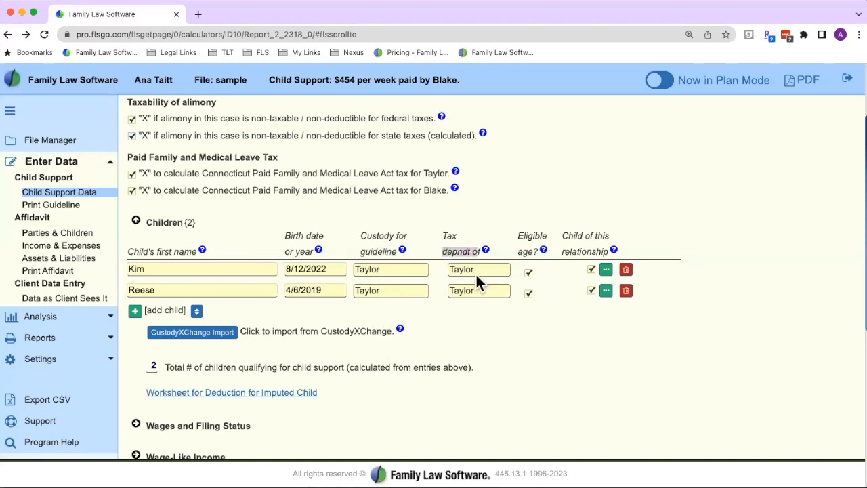
{"action": "left_click", "coordinate": [540, 344]}
{"action": "left_click", "coordinate": [493, 292]}
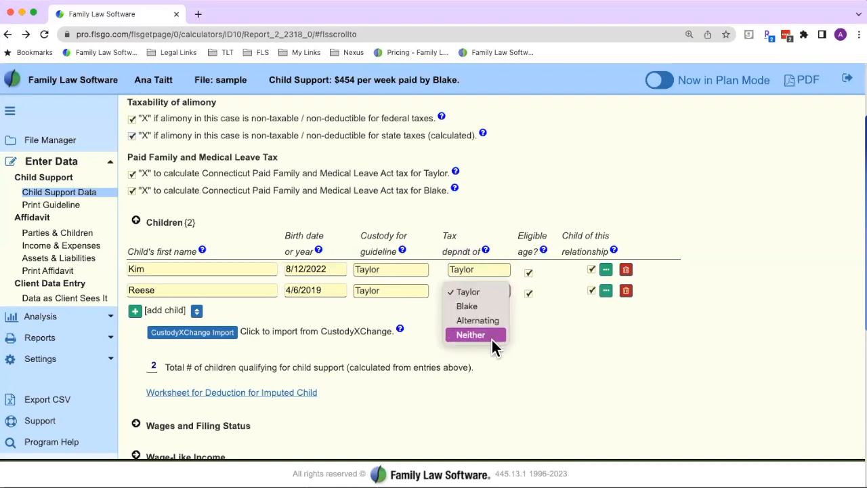
{"action": "left_click", "coordinate": [500, 307]}
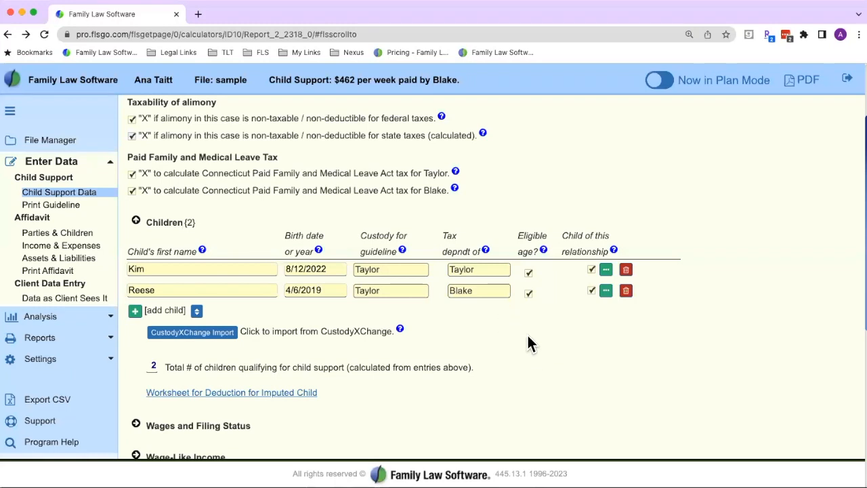
Switch the second child's tax dependency back to the first party and check the calculated child support
{"action": "left_click", "coordinate": [472, 292]}
{"action": "left_click", "coordinate": [474, 281]}
{"action": "left_click_drag", "start_coordinate": [301, 74], "coordinate": [461, 78]}
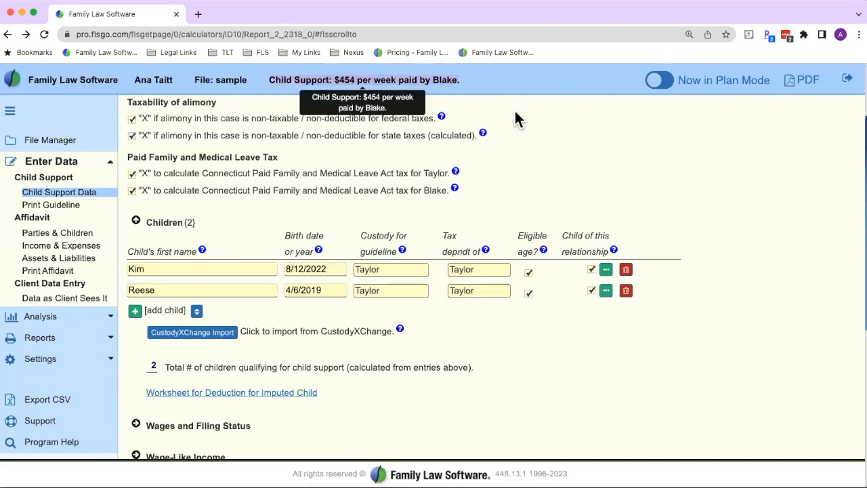
{"action": "left_click", "coordinate": [464, 359]}
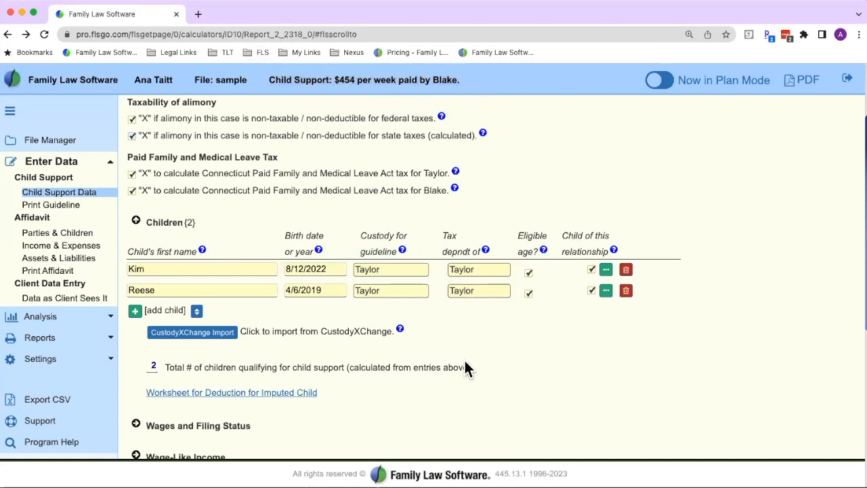
Assign guideline custody of both children to the second party
{"action": "left_click", "coordinate": [396, 271]}
{"action": "left_click", "coordinate": [398, 286]}
{"action": "left_click", "coordinate": [400, 290]}
{"action": "left_click", "coordinate": [405, 308]}
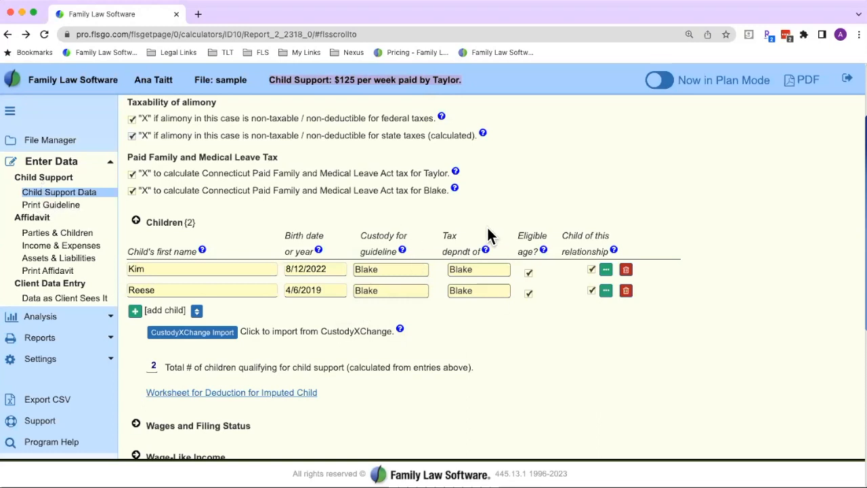
Return guideline custody of both children to the first party
{"action": "left_click", "coordinate": [413, 267]}
{"action": "left_click", "coordinate": [412, 256]}
{"action": "left_click", "coordinate": [413, 291]}
{"action": "left_click", "coordinate": [412, 276]}
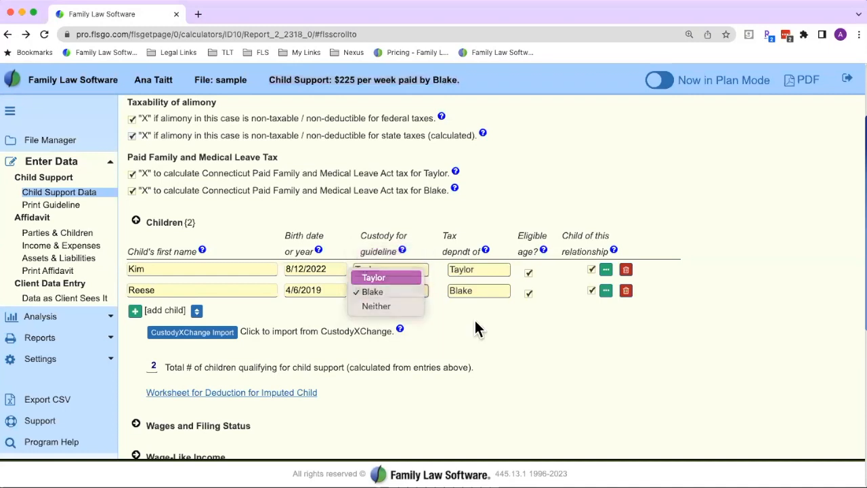
{"action": "left_click", "coordinate": [480, 344]}
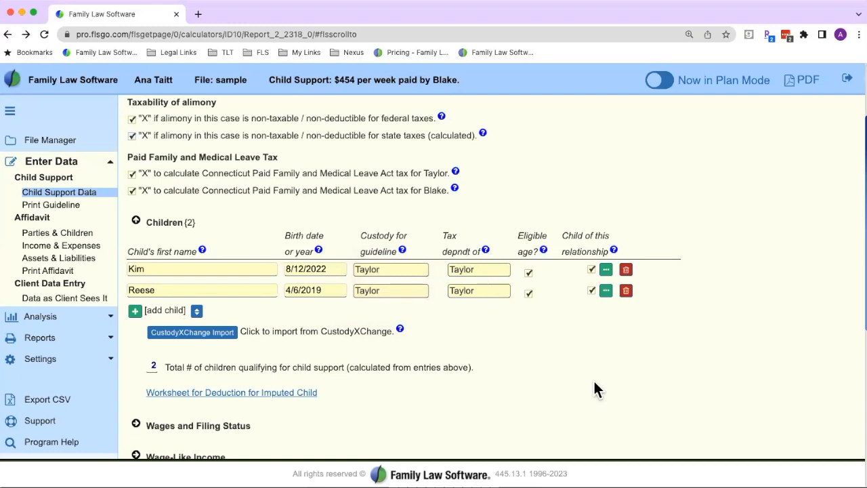
Expand the Wages and Filing Status section and look over the wage columns for the two parties
{"action": "scroll", "coordinate": [593, 386], "scroll_direction": "down", "scroll_amount": 1}
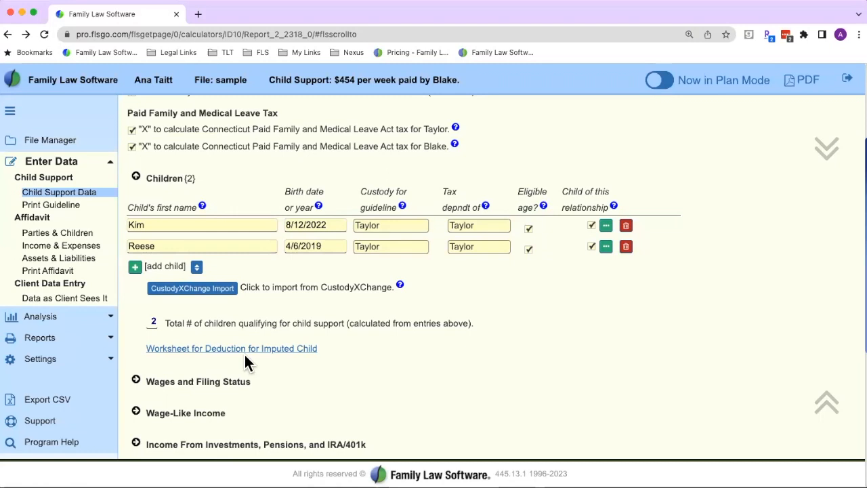
{"action": "scroll", "coordinate": [510, 372], "scroll_direction": "down", "scroll_amount": 1}
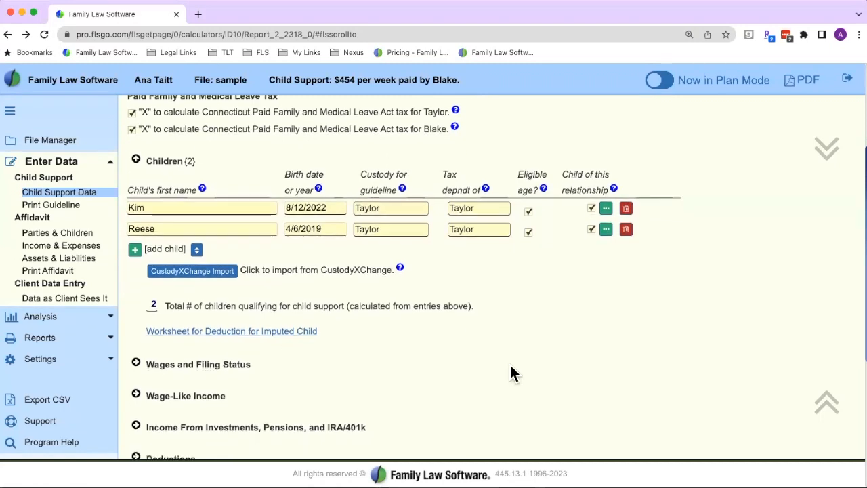
{"action": "scroll", "coordinate": [509, 372], "scroll_direction": "down", "scroll_amount": 1}
{"action": "left_click_drag", "start_coordinate": [252, 325], "coordinate": [152, 324]}
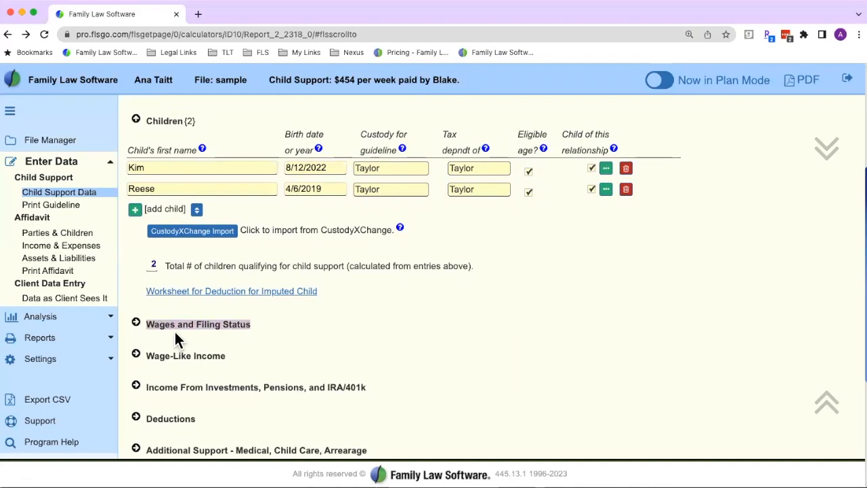
{"action": "left_click", "coordinate": [137, 324]}
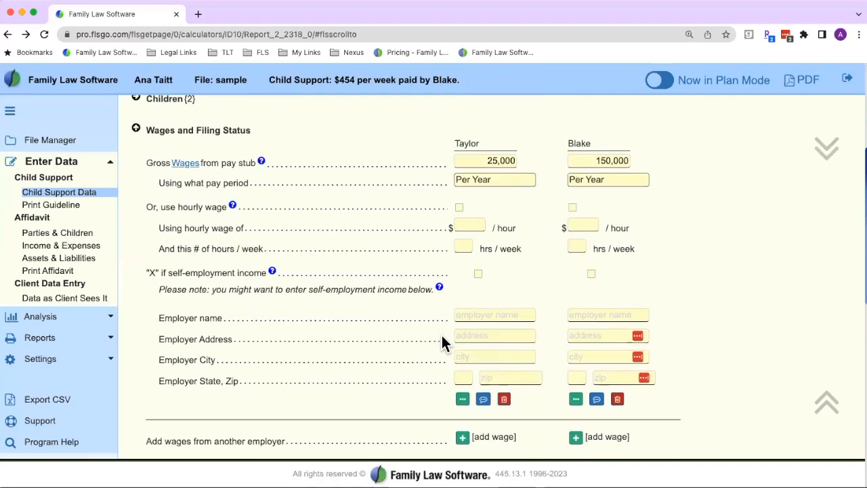
{"action": "double_click", "coordinate": [459, 143]}
{"action": "double_click", "coordinate": [569, 143]}
{"action": "left_click", "coordinate": [686, 202]}
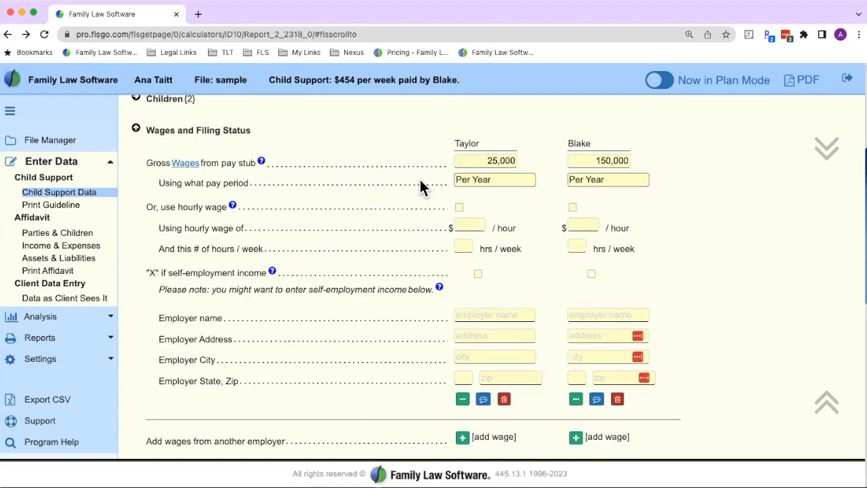
View the special edit options for the first party's gross wages without changing them, and open the field's calculator
{"action": "left_click", "coordinate": [500, 161]}
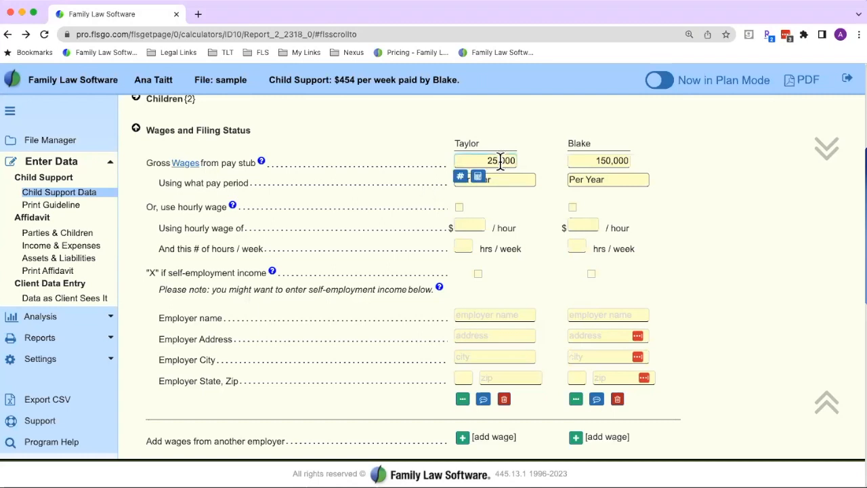
{"action": "left_click", "coordinate": [461, 178]}
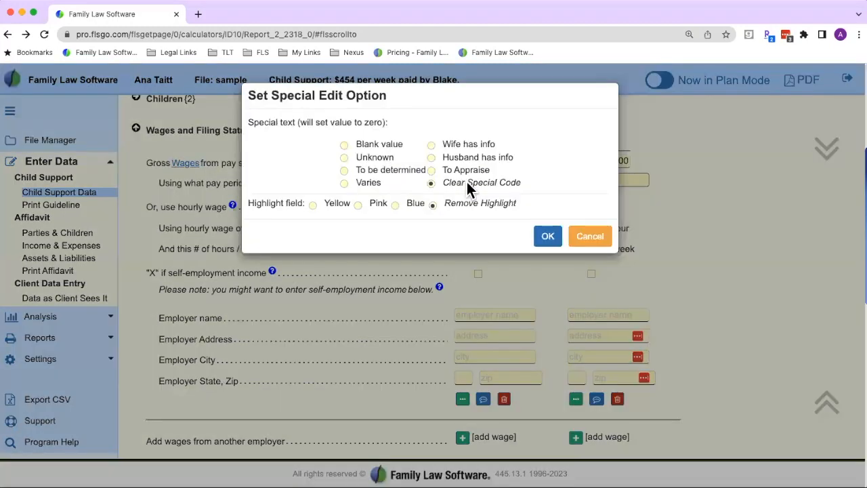
{"action": "left_click", "coordinate": [581, 239]}
{"action": "scroll", "coordinate": [506, 108], "scroll_direction": "up", "scroll_amount": 4}
{"action": "left_click", "coordinate": [503, 258]}
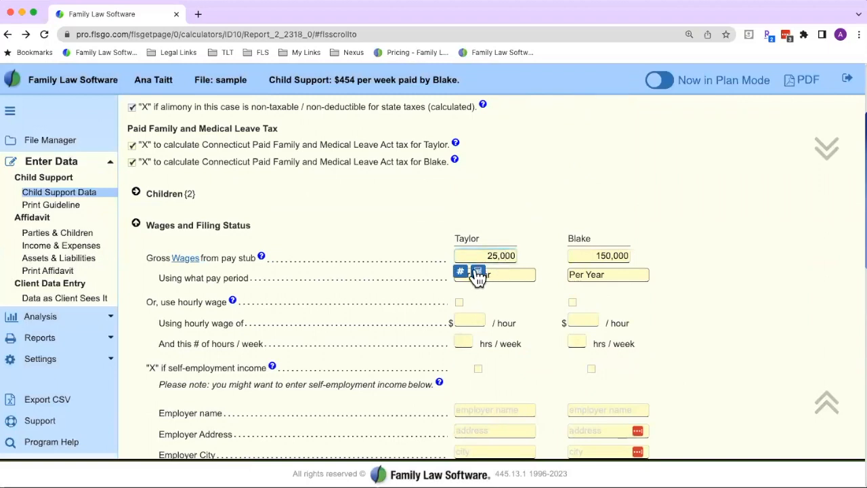
{"action": "left_click", "coordinate": [478, 272]}
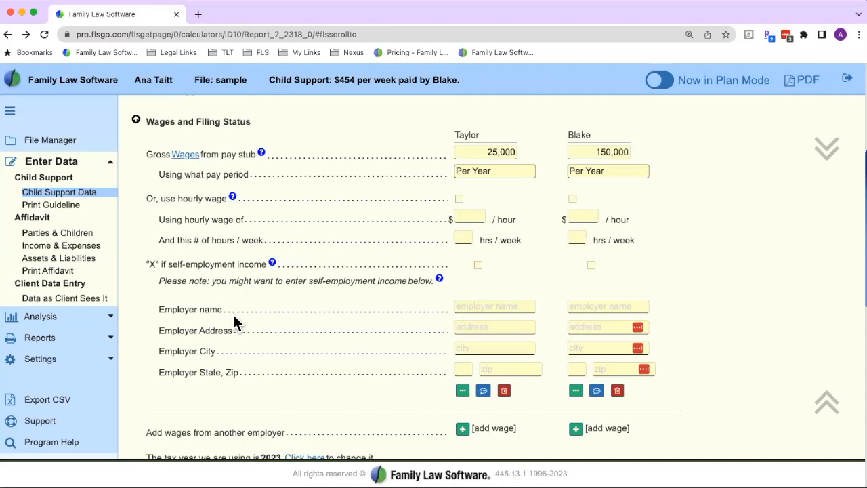
Set the first party's wages to $15.00 per hour for 40 hours per week, and mark the second party's wages as self-employment income
{"action": "left_click_drag", "start_coordinate": [146, 199], "coordinate": [427, 226]}
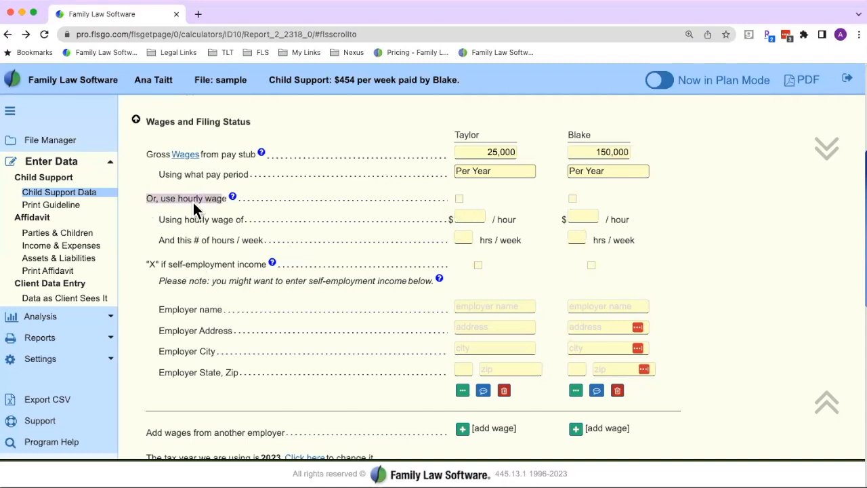
{"action": "left_click", "coordinate": [459, 200]}
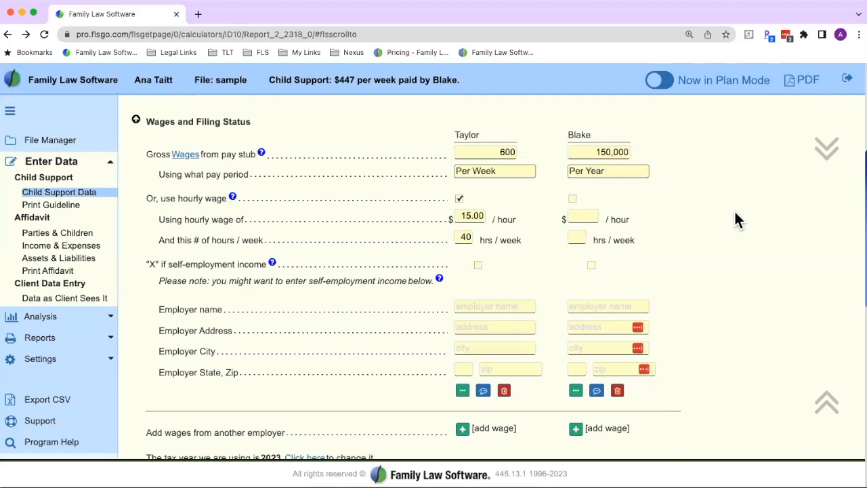
{"action": "left_click_drag", "start_coordinate": [140, 265], "coordinate": [266, 264]}
{"action": "left_click", "coordinate": [592, 265]}
Examine the employer, additional wage and tax filing status fields, including the filing status choices for the second party, keeping Single
{"action": "scroll", "coordinate": [340, 251], "scroll_direction": "down", "scroll_amount": 3}
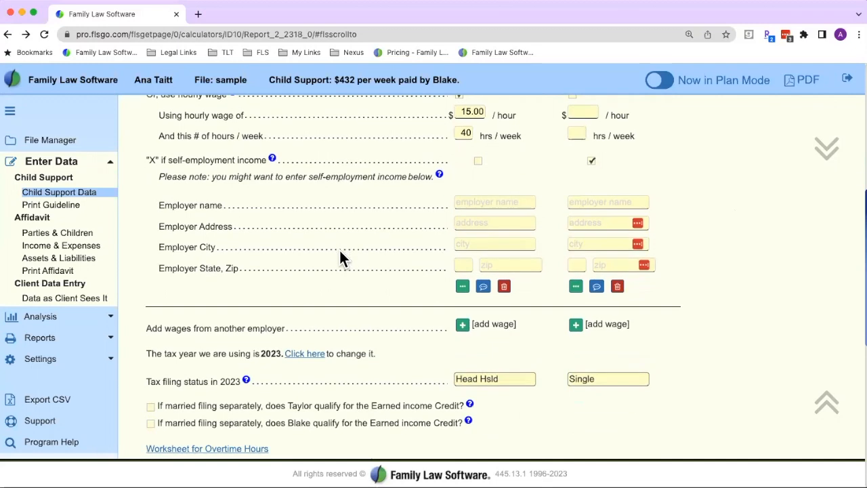
{"action": "scroll", "coordinate": [340, 252], "scroll_direction": "down", "scroll_amount": 1}
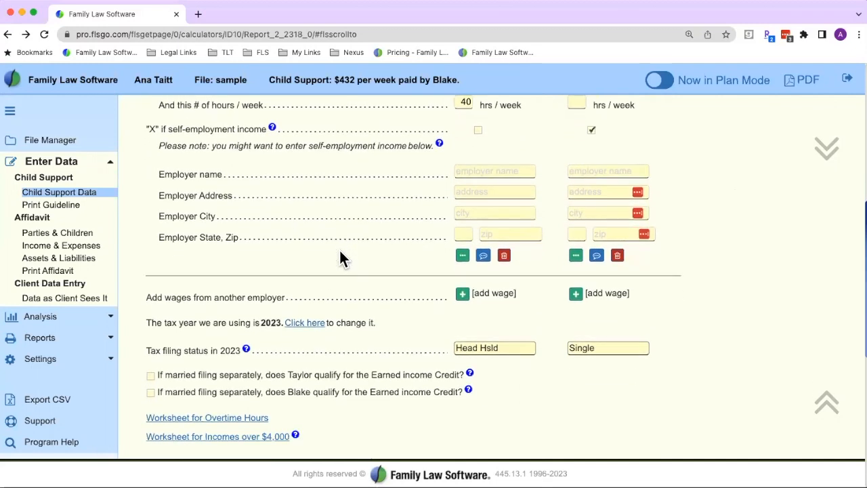
{"action": "scroll", "coordinate": [357, 266], "scroll_direction": "down", "scroll_amount": 3}
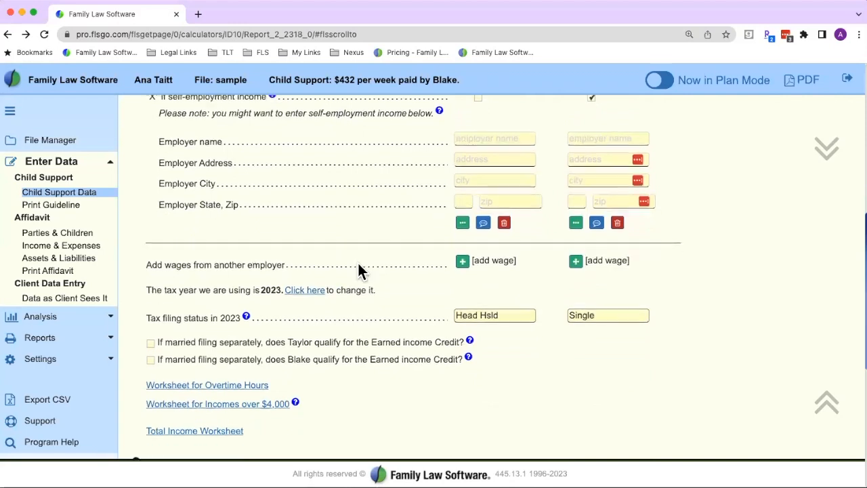
{"action": "left_click_drag", "start_coordinate": [147, 258], "coordinate": [241, 257]}
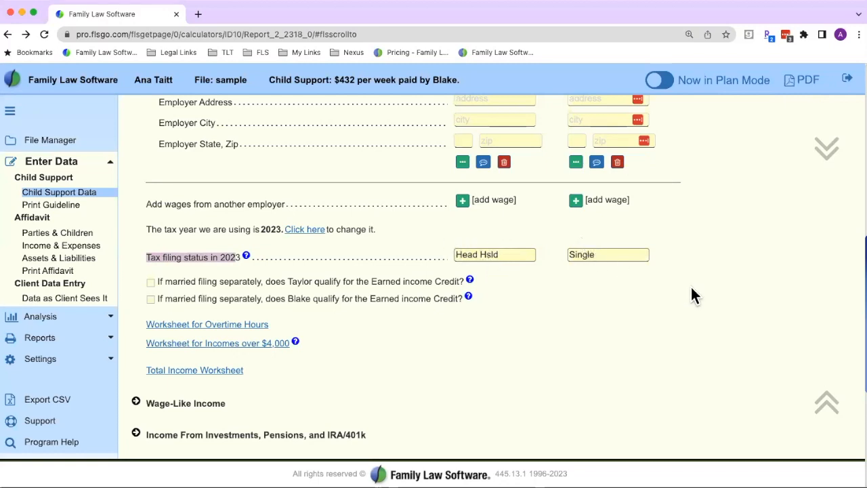
{"action": "left_click", "coordinate": [632, 253]}
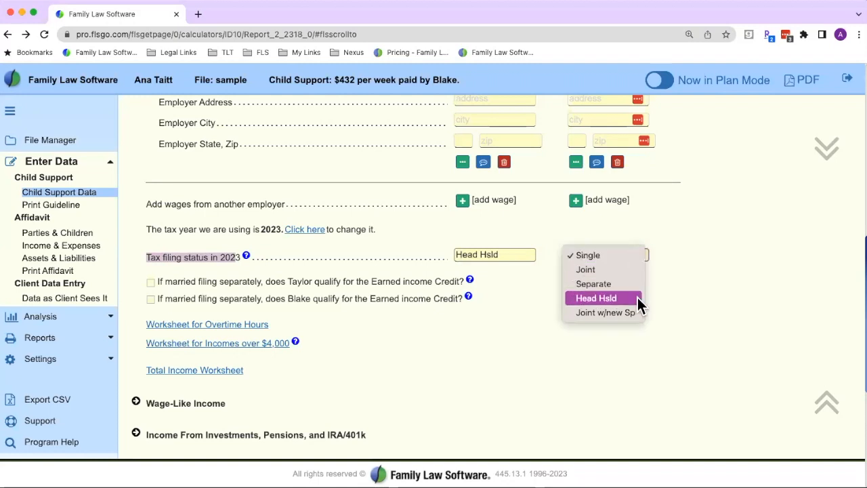
{"action": "left_click", "coordinate": [622, 257]}
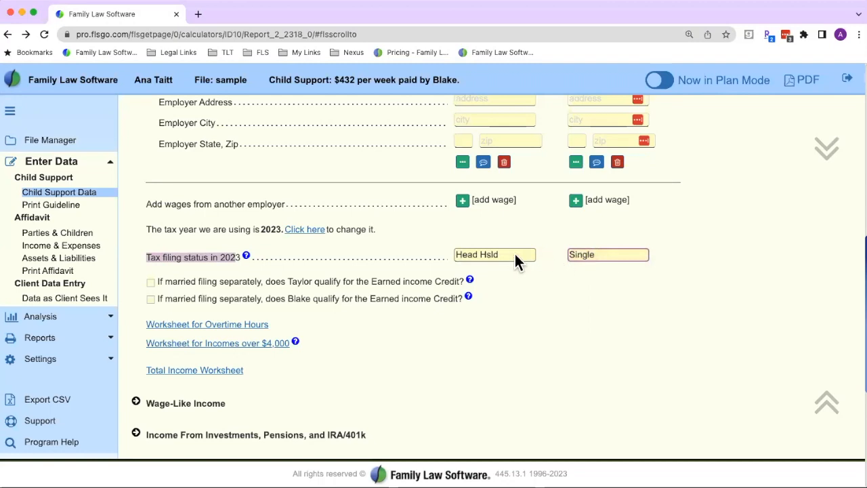
{"action": "left_click", "coordinate": [728, 294]}
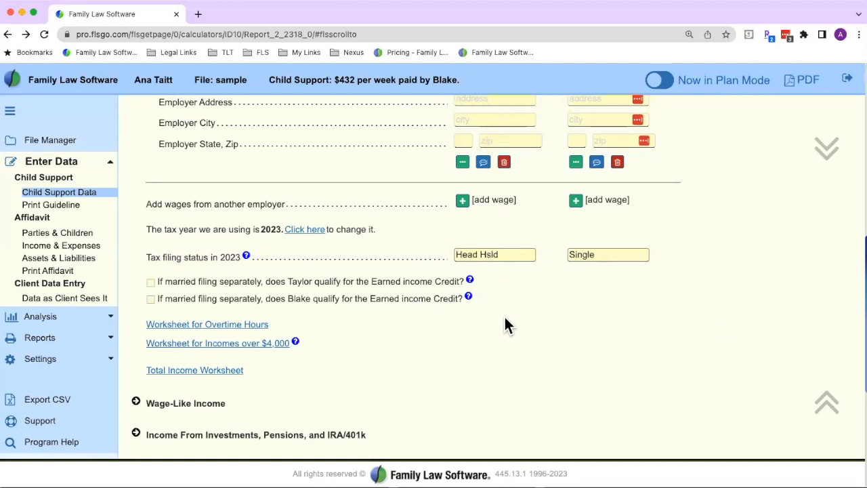
{"action": "scroll", "coordinate": [505, 319], "scroll_direction": "up", "scroll_amount": 5}
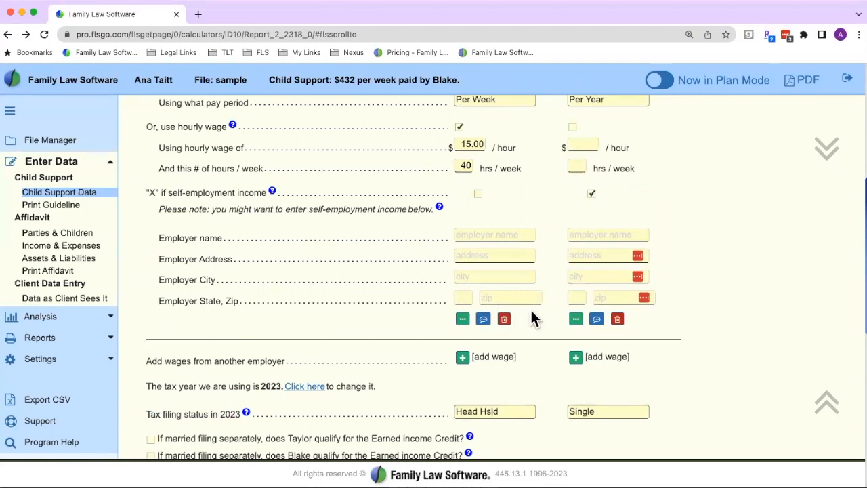
In the Worksheet for Overtime Hours, set the first party's weekly overtime income to 100
{"action": "scroll", "coordinate": [532, 314], "scroll_direction": "down", "scroll_amount": 2}
{"action": "scroll", "coordinate": [532, 309], "scroll_direction": "down", "scroll_amount": 2}
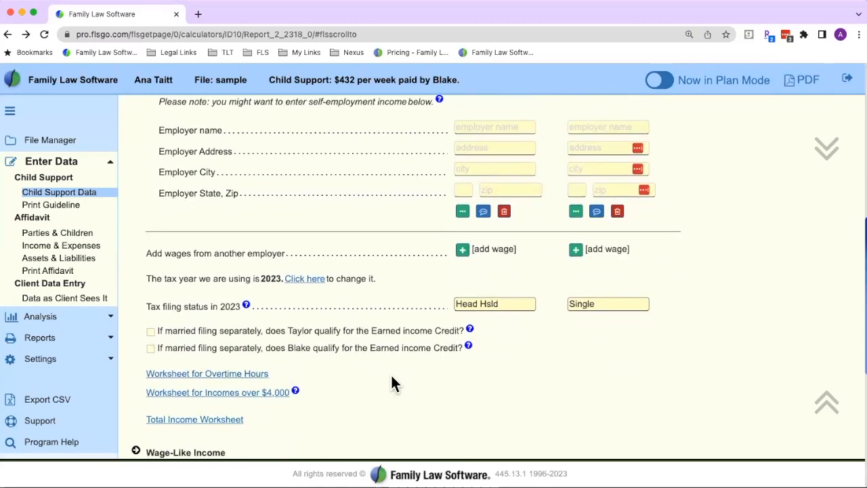
{"action": "left_click", "coordinate": [251, 376]}
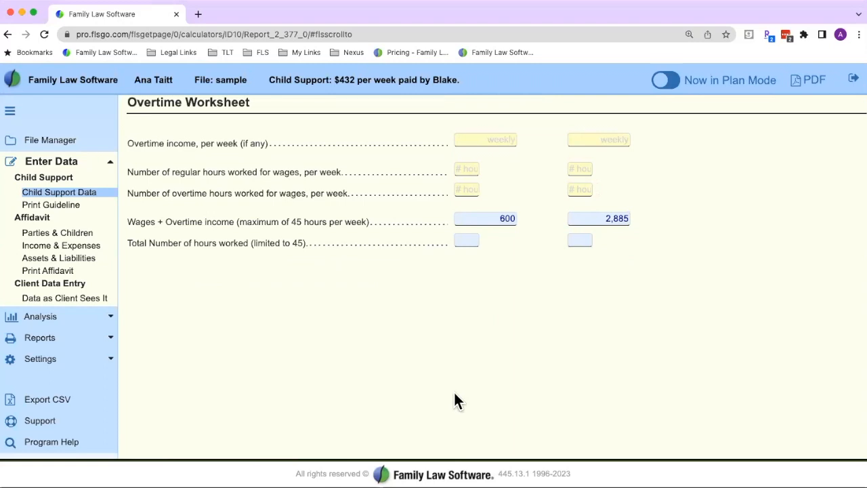
{"action": "left_click_drag", "start_coordinate": [130, 143], "coordinate": [482, 140]}
{"action": "left_click", "coordinate": [481, 139]}
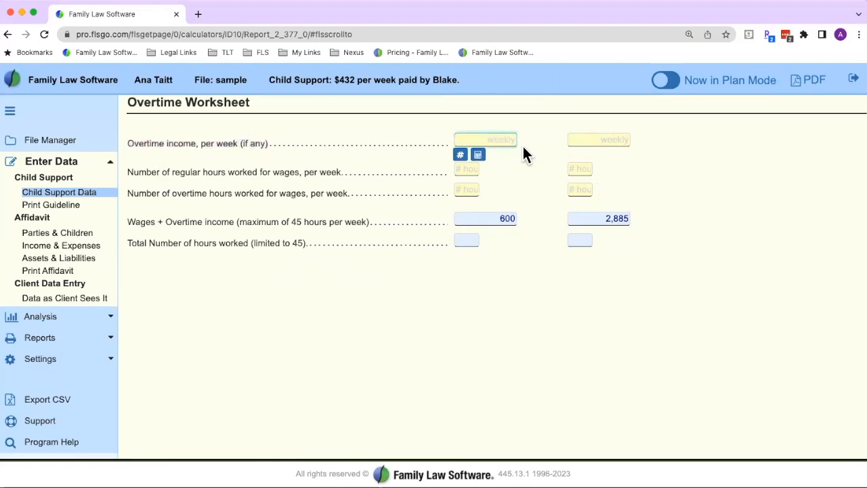
{"action": "type", "text": "100"}
{"action": "key", "text": "Tab"}
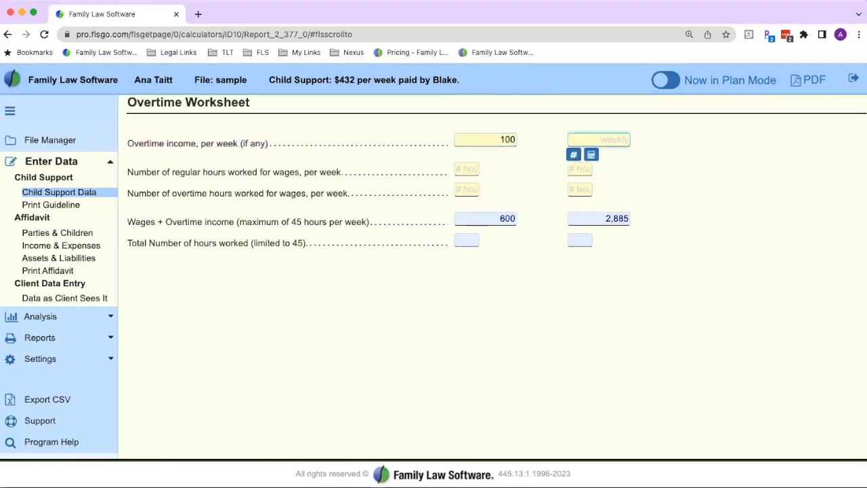
Record 40 regular and 10 overtime hours per week for the first party, review the total hours line, and return to the Complete data page
{"action": "left_click", "coordinate": [477, 169]}
{"action": "type", "text": "40"}
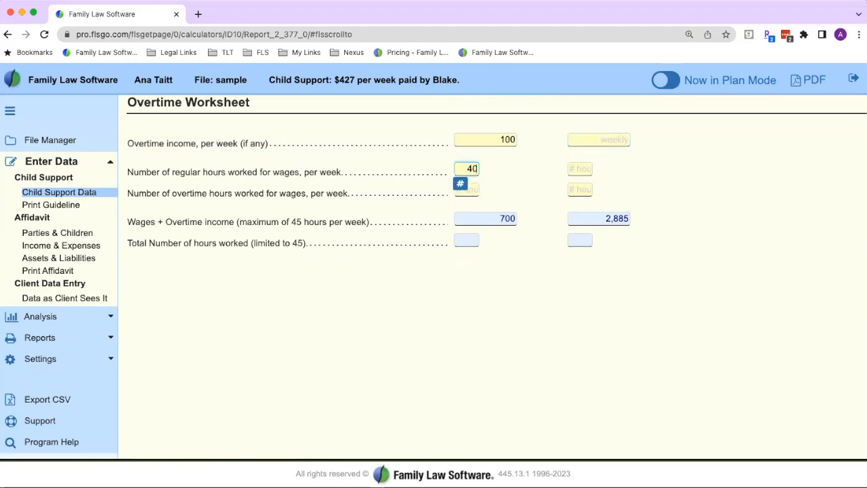
{"action": "left_click", "coordinate": [466, 190]}
{"action": "type", "text": "10"}
{"action": "key", "text": "Tab"}
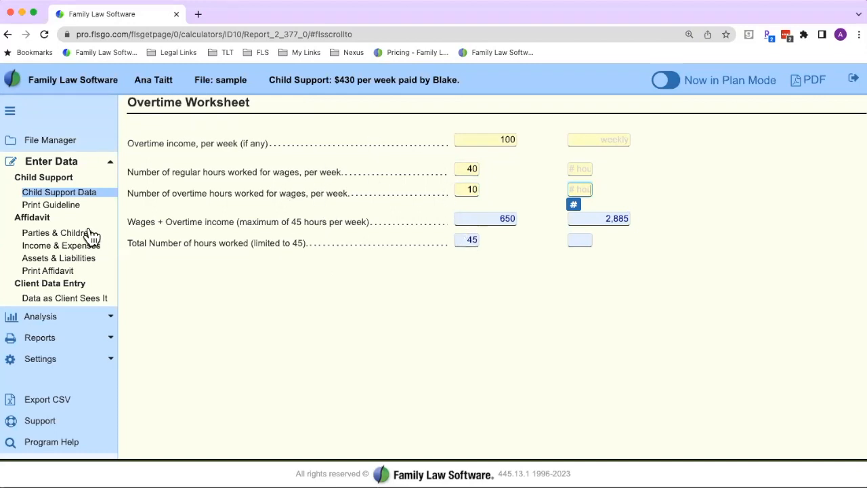
{"action": "left_click_drag", "start_coordinate": [128, 242], "coordinate": [335, 251]}
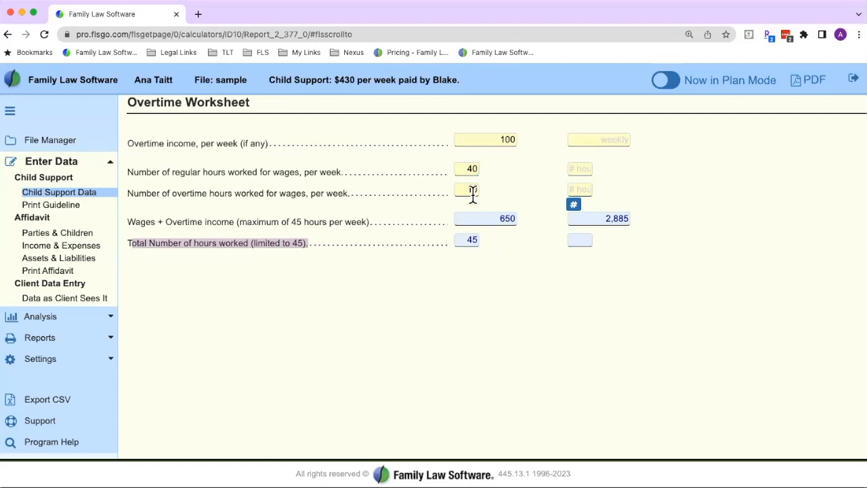
{"action": "type", "text": "10"}
{"action": "left_click", "coordinate": [443, 278]}
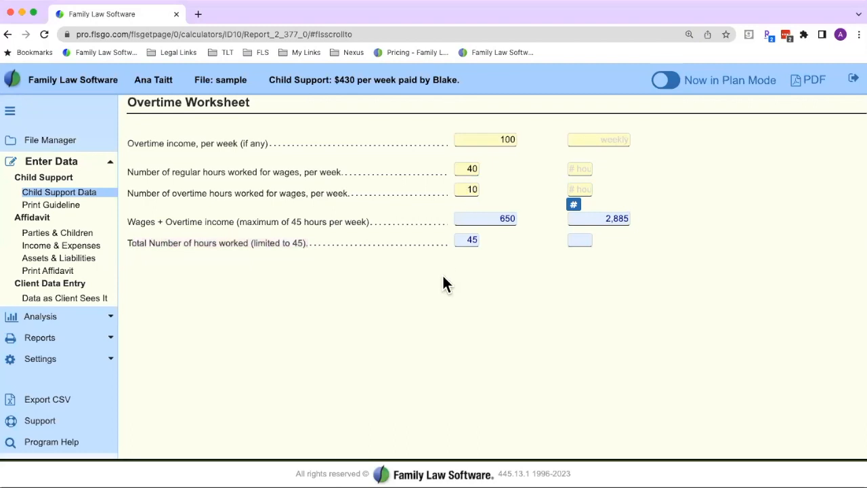
{"action": "left_click", "coordinate": [8, 35]}
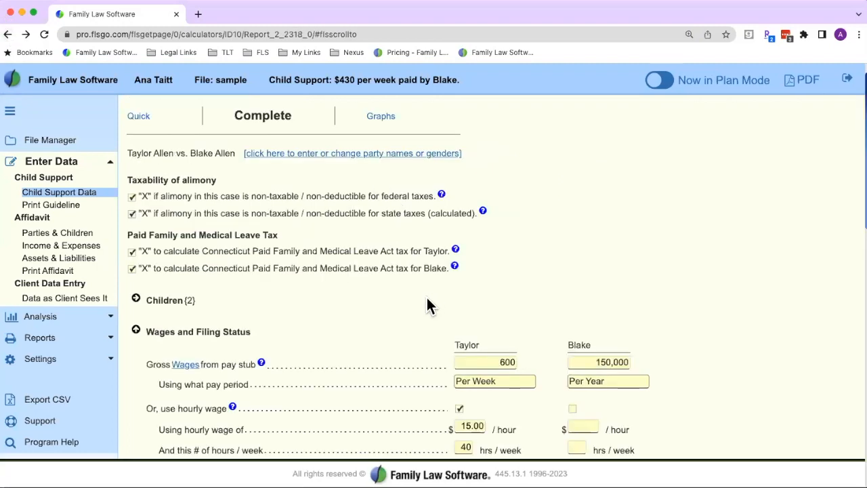
Check the Worksheet for Incomes over $4,000 for whether combined weekly net incomes exceed the threshold, and return to the Complete data page
{"action": "scroll", "coordinate": [426, 295], "scroll_direction": "down", "scroll_amount": 2}
{"action": "scroll", "coordinate": [427, 303], "scroll_direction": "down", "scroll_amount": 3}
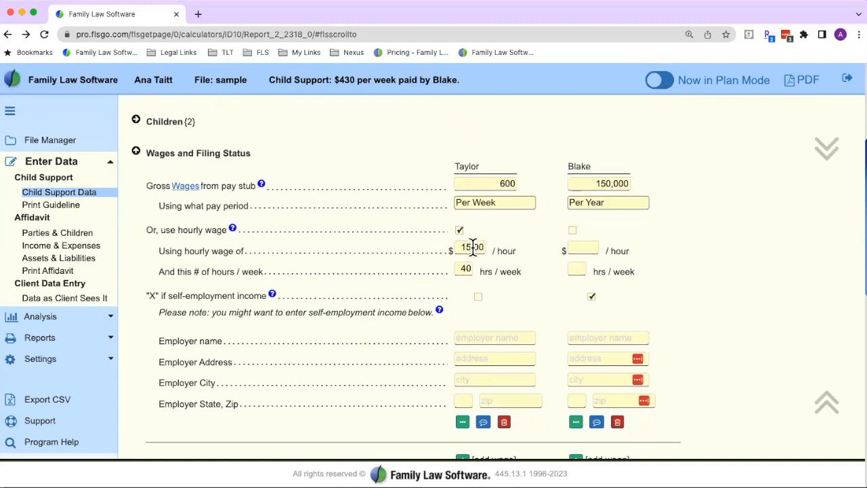
{"action": "scroll", "coordinate": [405, 273], "scroll_direction": "down", "scroll_amount": 1}
{"action": "scroll", "coordinate": [406, 282], "scroll_direction": "down", "scroll_amount": 1}
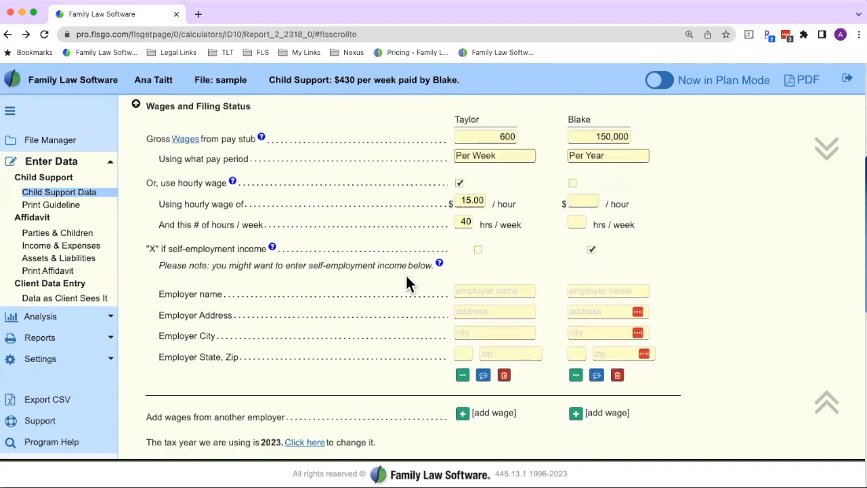
{"action": "scroll", "coordinate": [406, 283], "scroll_direction": "down", "scroll_amount": 2}
{"action": "scroll", "coordinate": [407, 283], "scroll_direction": "down", "scroll_amount": 2}
{"action": "scroll", "coordinate": [407, 282], "scroll_direction": "down", "scroll_amount": 3}
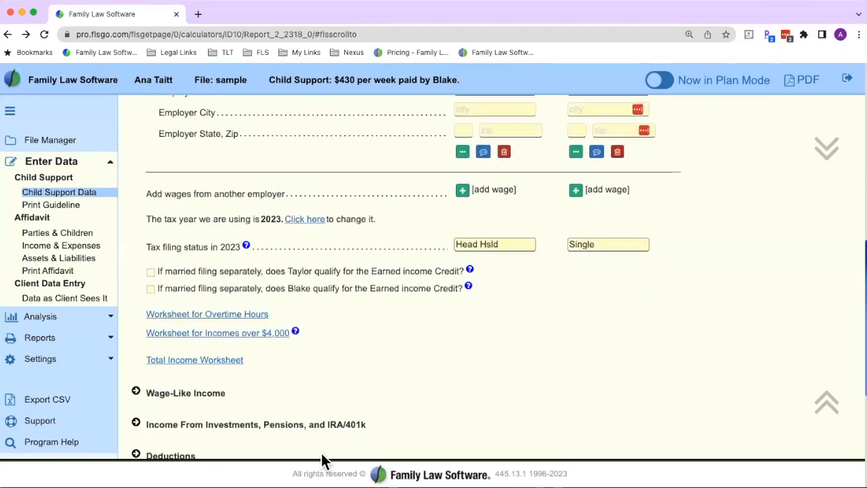
{"action": "left_click", "coordinate": [279, 335]}
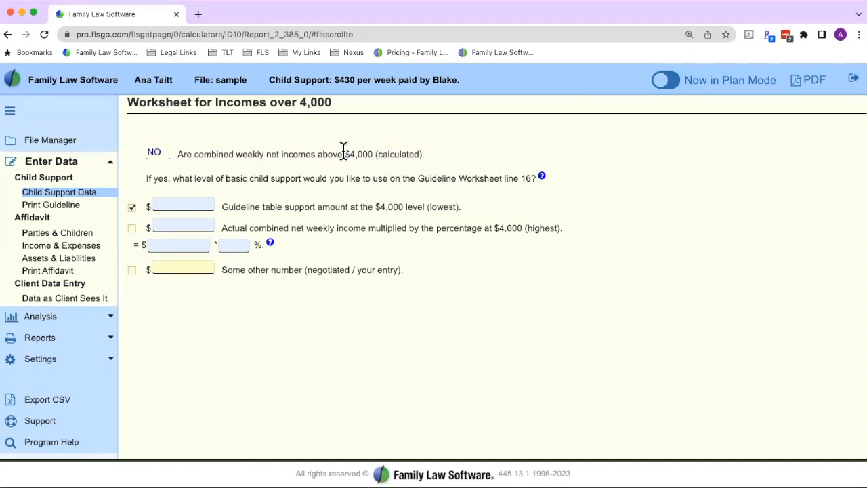
{"action": "left_click_drag", "start_coordinate": [344, 154], "coordinate": [424, 155]}
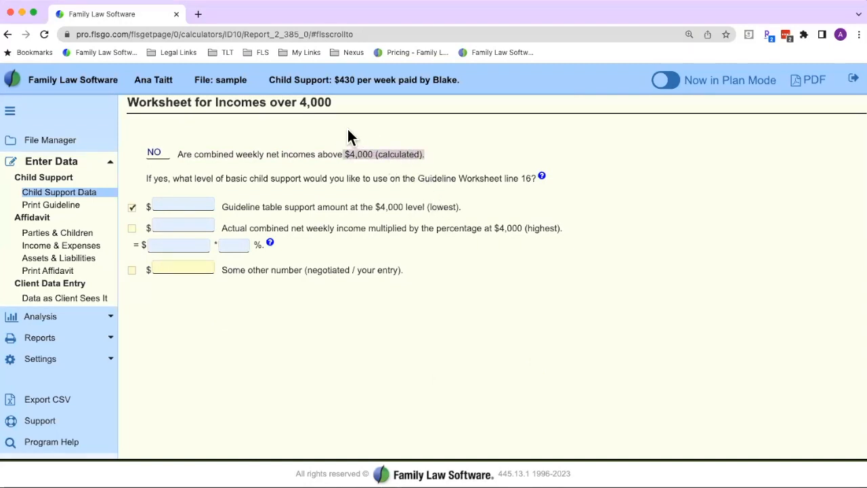
{"action": "left_click", "coordinate": [8, 34]}
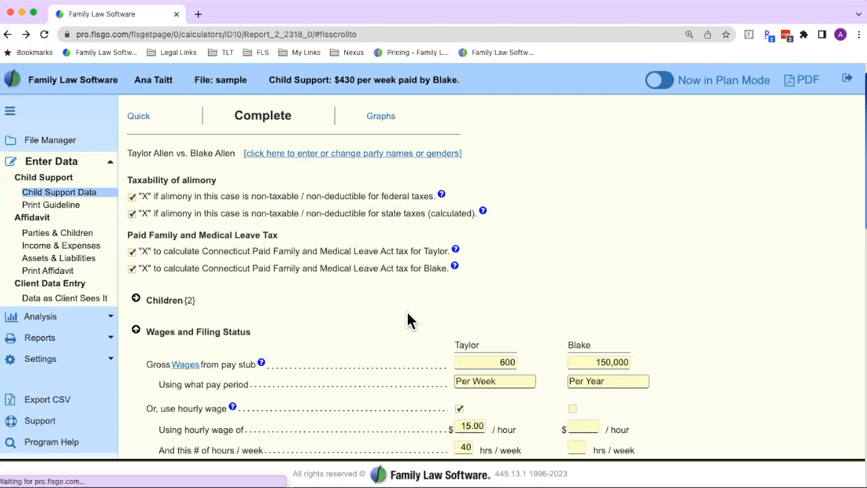
Set the second party's gross wages to 300,000 per year
{"action": "scroll", "coordinate": [407, 311], "scroll_direction": "down", "scroll_amount": 2}
{"action": "left_click", "coordinate": [606, 285]}
{"action": "double_click", "coordinate": [606, 284]}
{"action": "type", "text": "30"}
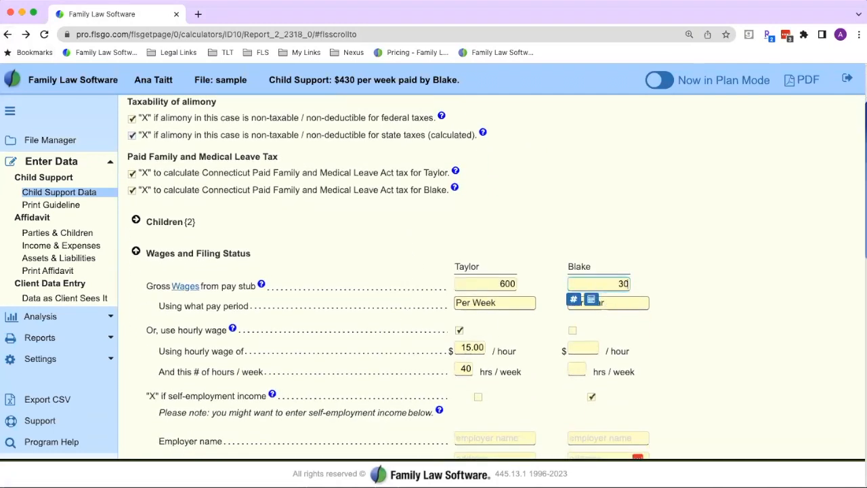
{"action": "type", "text": "0,000"}
{"action": "left_click", "coordinate": [605, 273]}
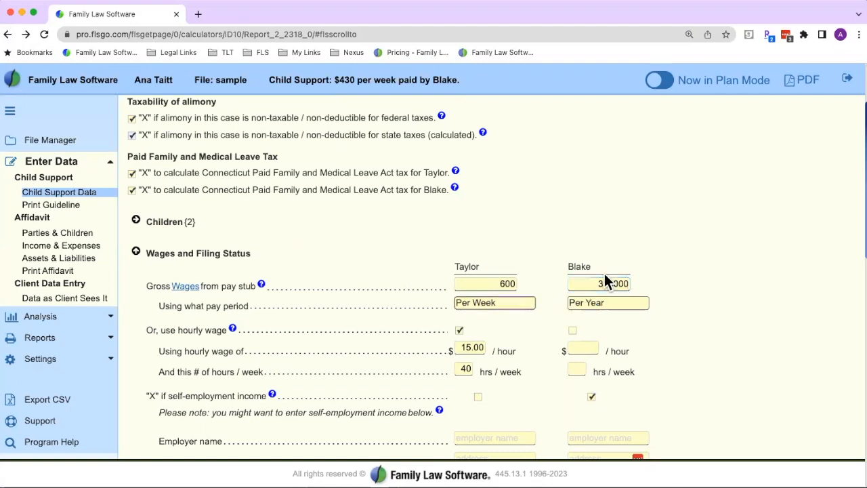
Reopen the Worksheet for Incomes over $4,000 and review the threshold answer, the lowest guideline support option and the resulting child support
{"action": "scroll", "coordinate": [547, 330], "scroll_direction": "down", "scroll_amount": 5}
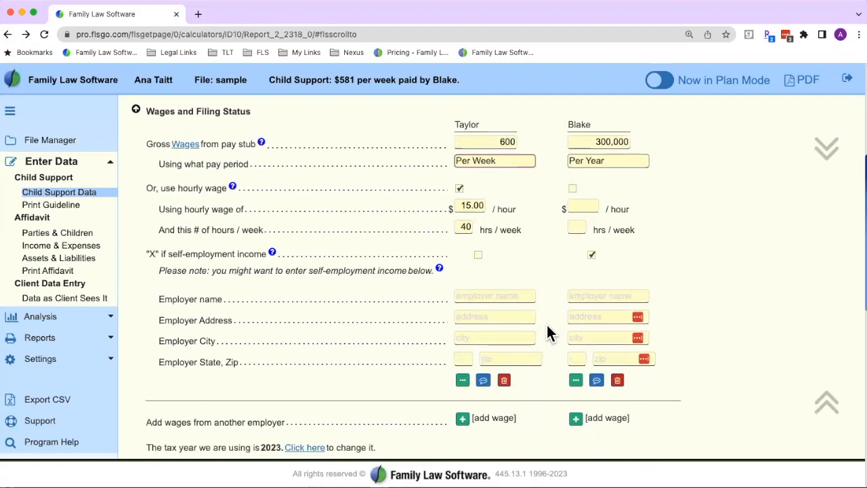
{"action": "scroll", "coordinate": [550, 332], "scroll_direction": "up", "scroll_amount": 3}
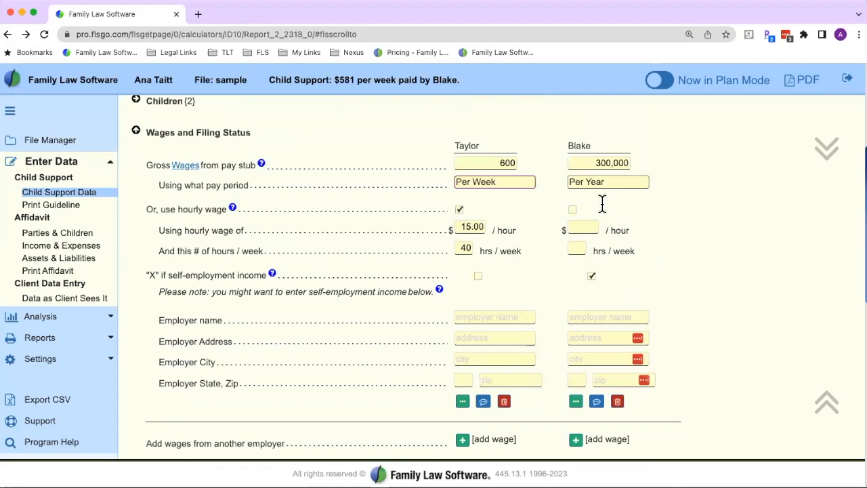
{"action": "scroll", "coordinate": [539, 284], "scroll_direction": "down", "scroll_amount": 3}
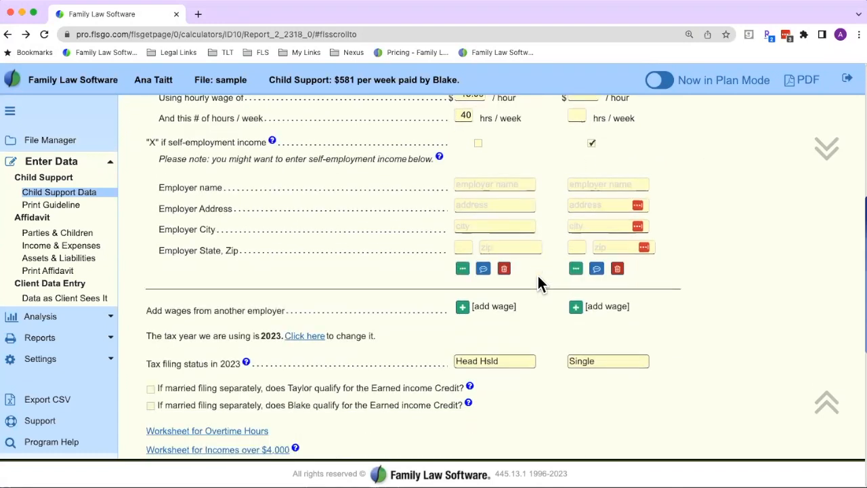
{"action": "scroll", "coordinate": [539, 283], "scroll_direction": "down", "scroll_amount": 3}
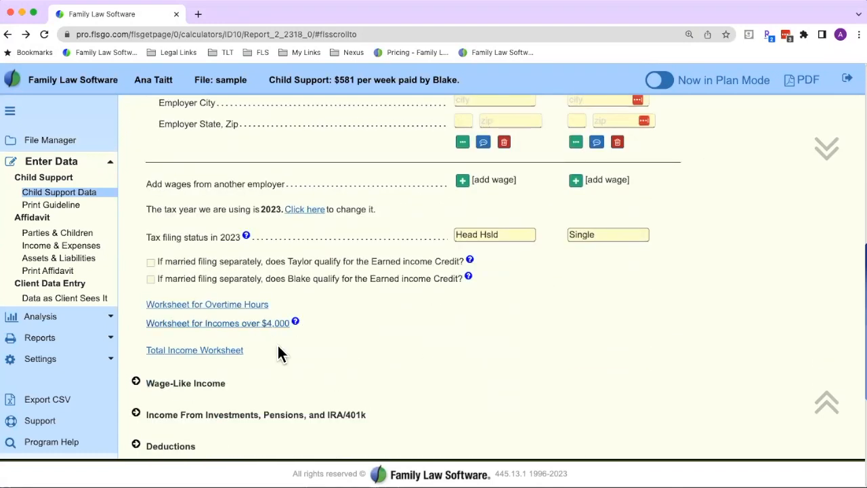
{"action": "left_click", "coordinate": [250, 324]}
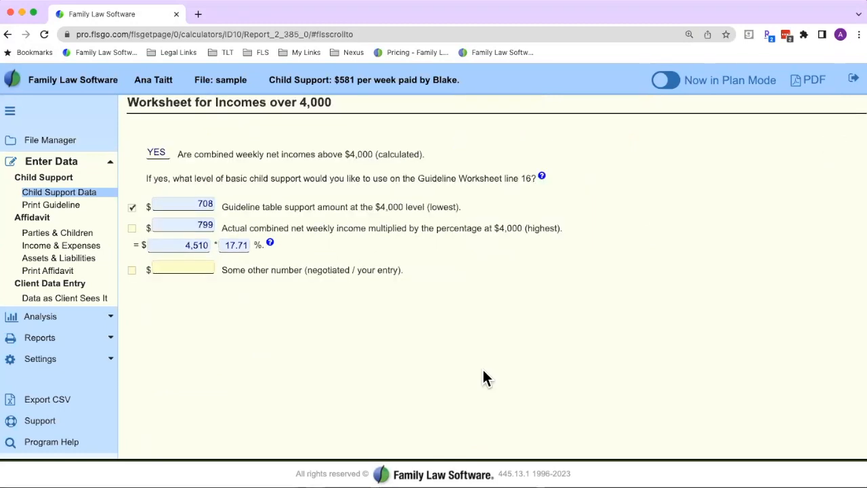
{"action": "triple_click", "coordinate": [167, 152]}
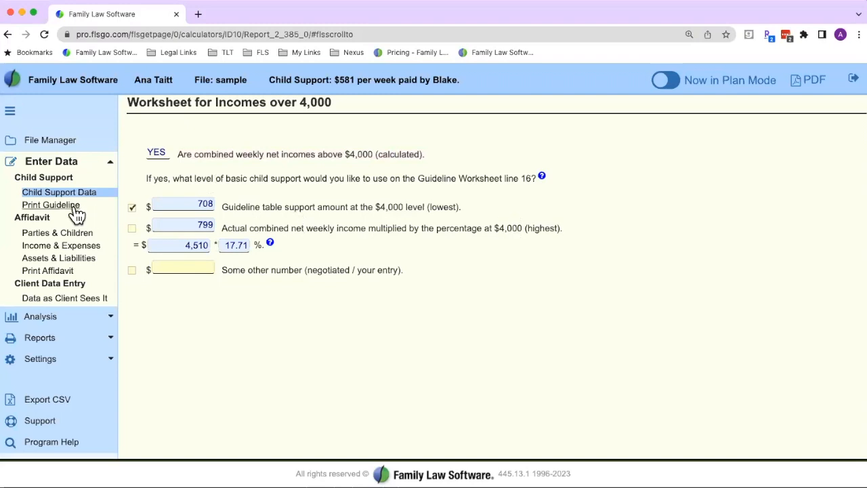
{"action": "left_click_drag", "start_coordinate": [228, 205], "coordinate": [476, 205]}
{"action": "left_click", "coordinate": [522, 305]}
{"action": "left_click_drag", "start_coordinate": [269, 79], "coordinate": [435, 85]}
Try basing support on actual combined net weekly income, review the negotiated amount option, restore the $4,000-level guideline table amount, and leave the worksheet
{"action": "left_click", "coordinate": [132, 208]}
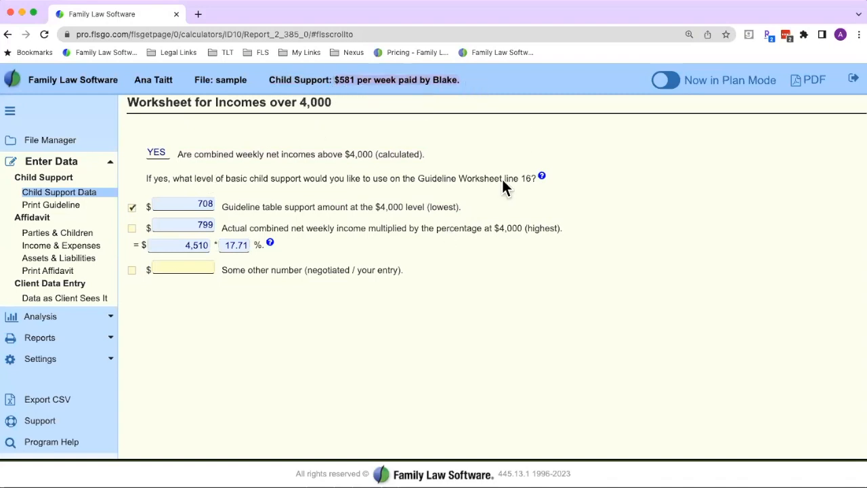
{"action": "left_click", "coordinate": [132, 229]}
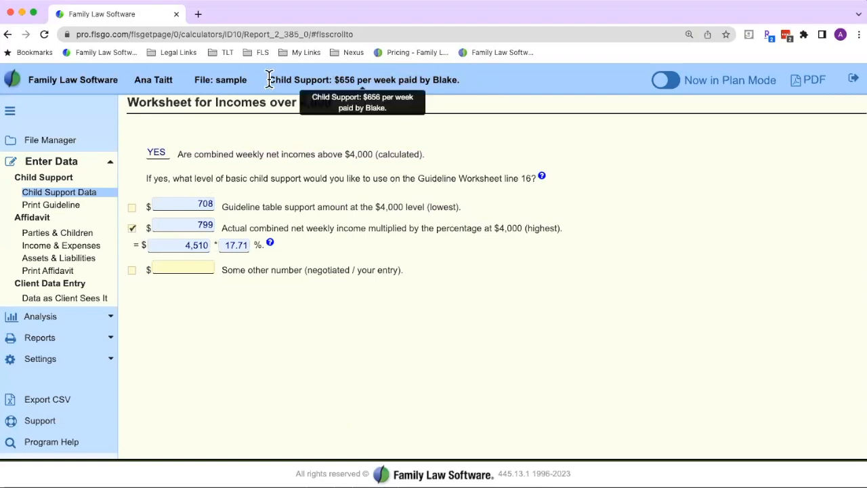
{"action": "left_click_drag", "start_coordinate": [269, 80], "coordinate": [465, 85]}
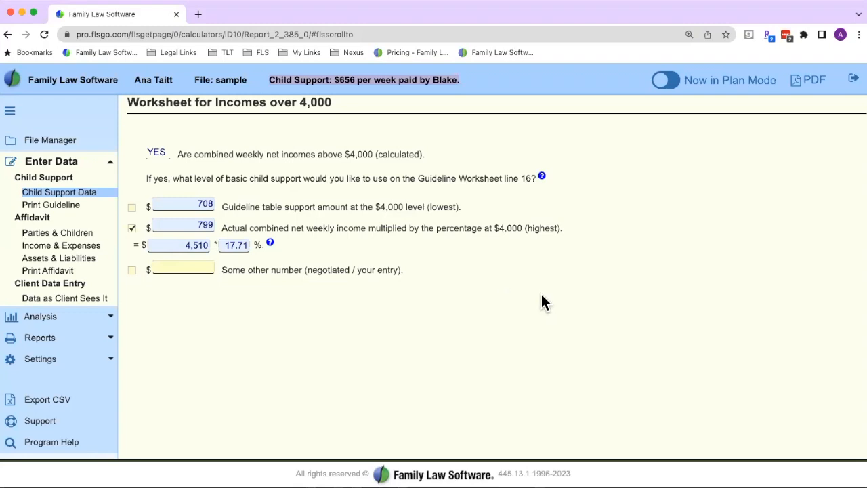
{"action": "left_click_drag", "start_coordinate": [425, 273], "coordinate": [221, 273]}
{"action": "left_click", "coordinate": [334, 332]}
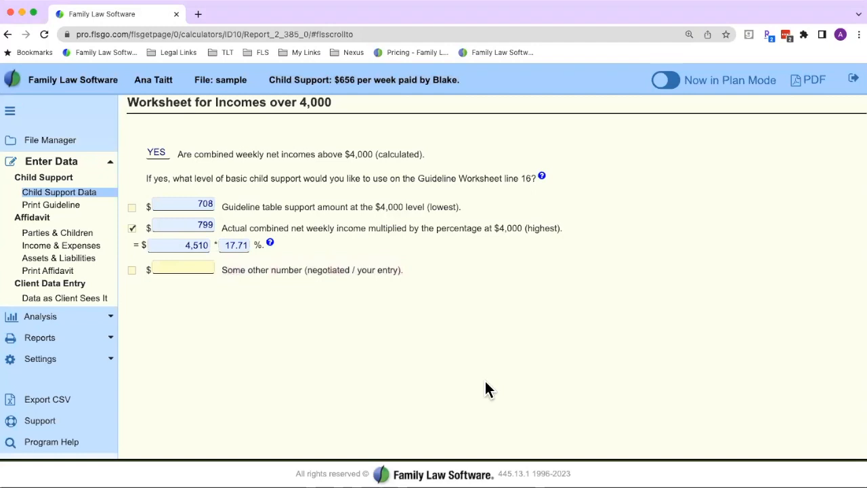
{"action": "left_click", "coordinate": [133, 208]}
{"action": "left_click", "coordinate": [9, 36]}
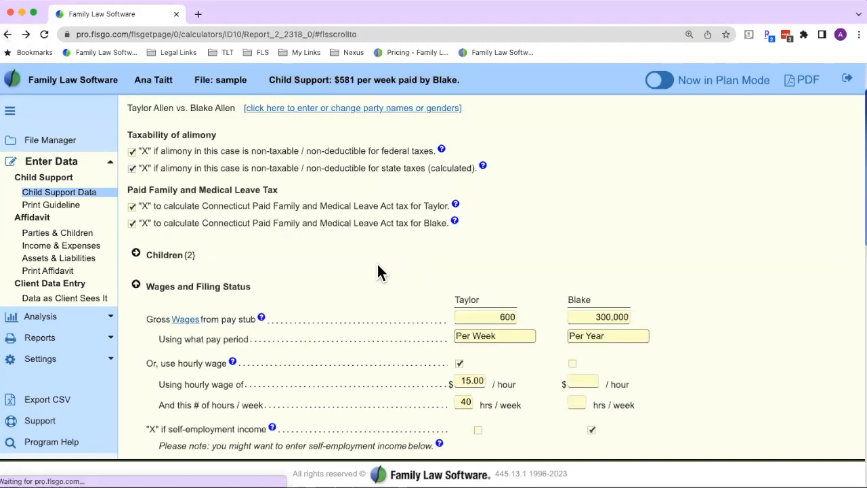
Open the Total Income Worksheet and examine the weekly wages, hours worked, self-employment and overtime lines for both parties
{"action": "scroll", "coordinate": [324, 306], "scroll_direction": "down", "scroll_amount": 3}
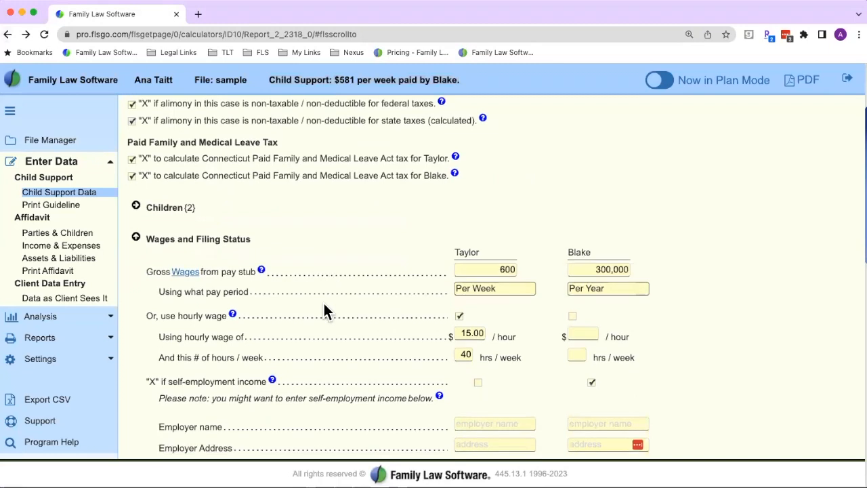
{"action": "scroll", "coordinate": [324, 309], "scroll_direction": "down", "scroll_amount": 2}
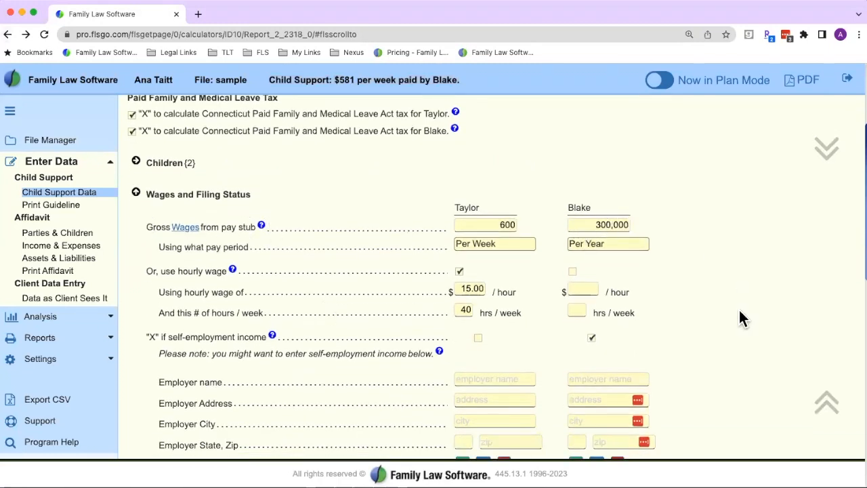
{"action": "scroll", "coordinate": [739, 317], "scroll_direction": "down", "scroll_amount": 4}
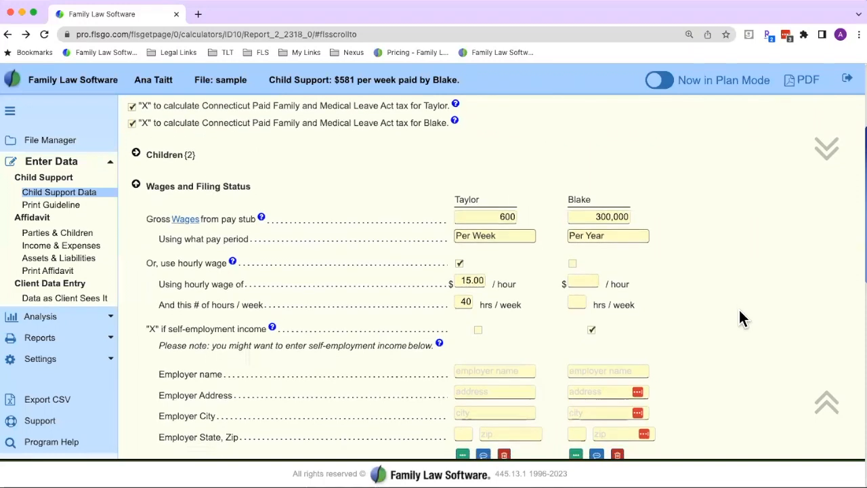
{"action": "scroll", "coordinate": [740, 317], "scroll_direction": "down", "scroll_amount": 10}
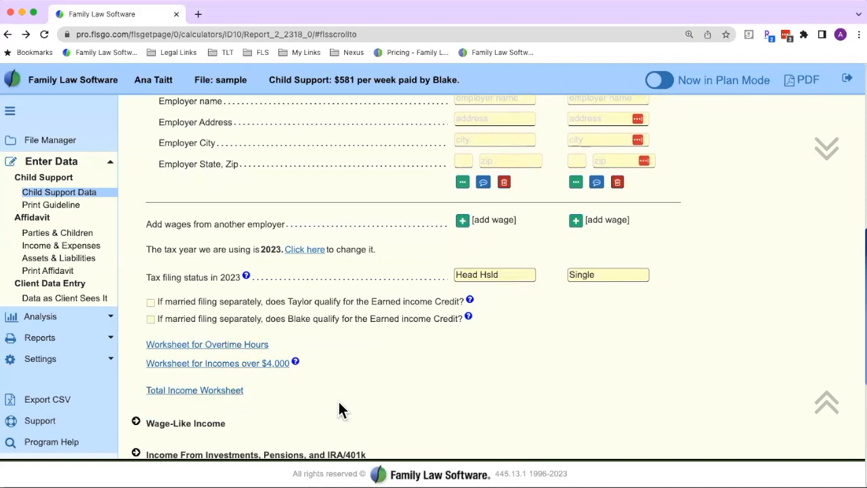
{"action": "left_click", "coordinate": [202, 392]}
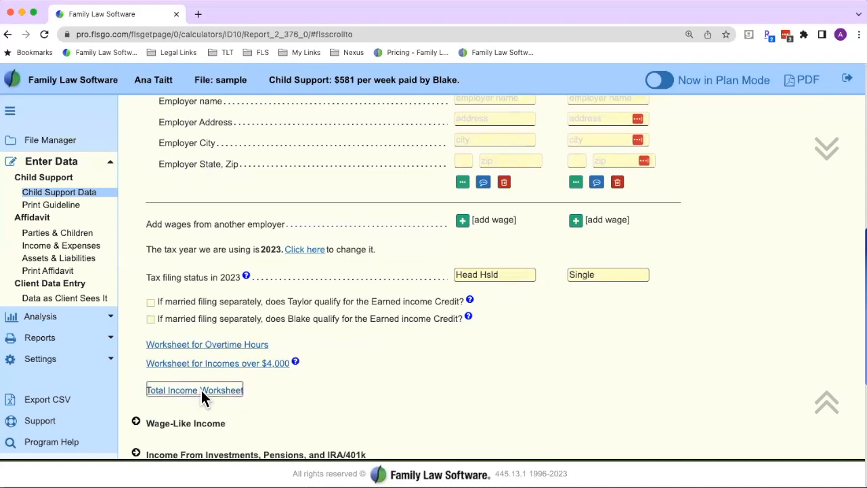
{"action": "scroll", "coordinate": [415, 366], "scroll_direction": "up", "scroll_amount": 2}
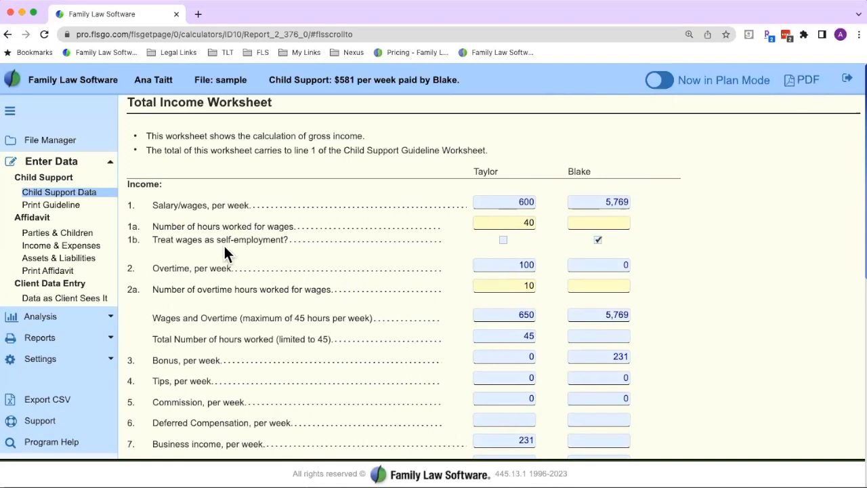
{"action": "left_click_drag", "start_coordinate": [145, 202], "coordinate": [404, 318]}
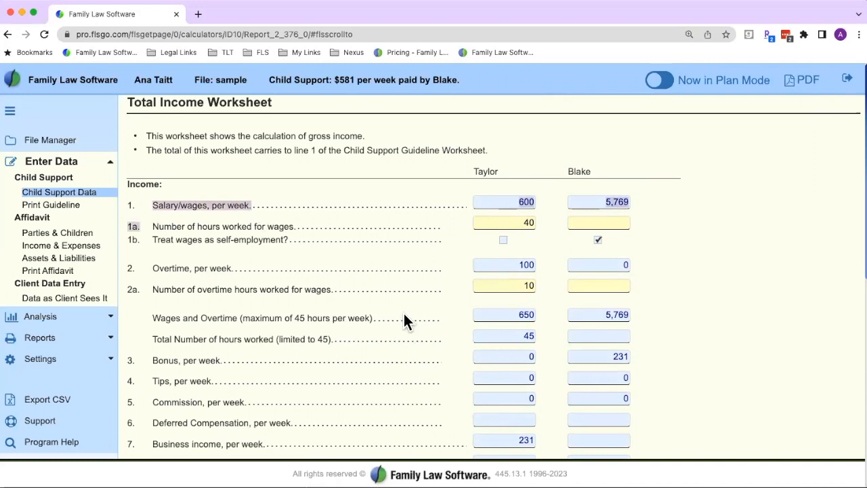
Review the bonus, business, dividend and remaining income lines down to total gross income, and return to the child support data
{"action": "left_click", "coordinate": [259, 278]}
{"action": "scroll", "coordinate": [194, 358], "scroll_direction": "down", "scroll_amount": 2}
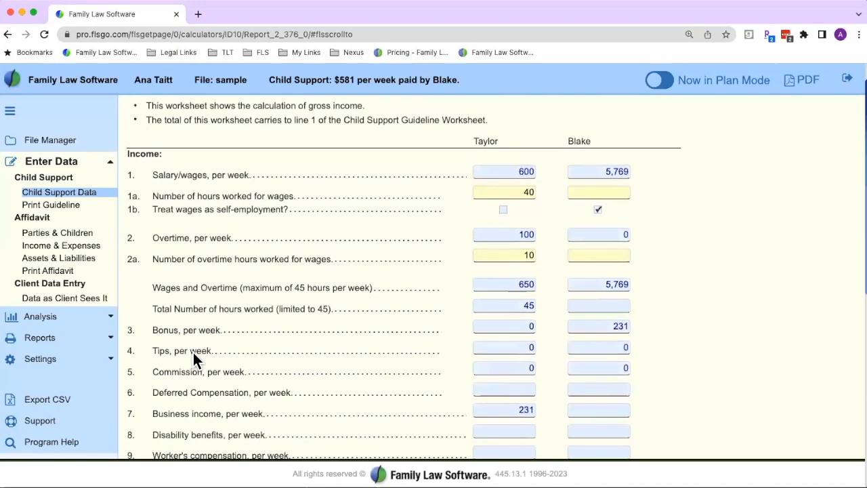
{"action": "scroll", "coordinate": [194, 353], "scroll_direction": "down", "scroll_amount": 5}
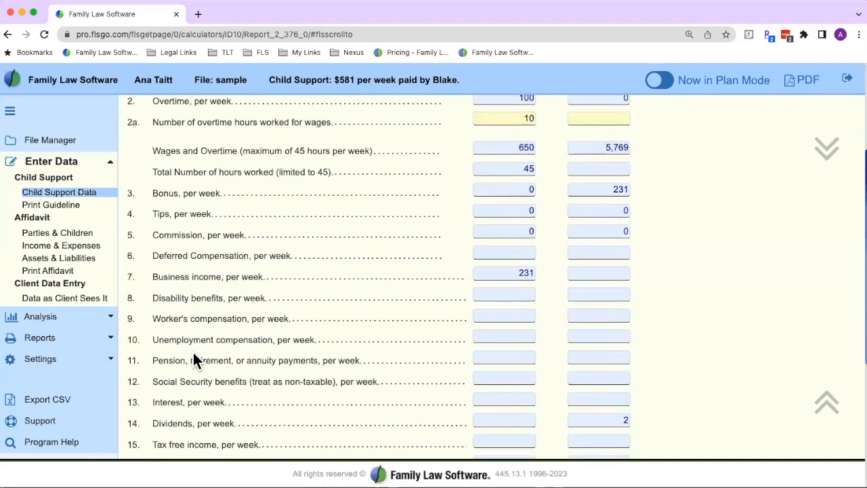
{"action": "scroll", "coordinate": [193, 360], "scroll_direction": "down", "scroll_amount": 2}
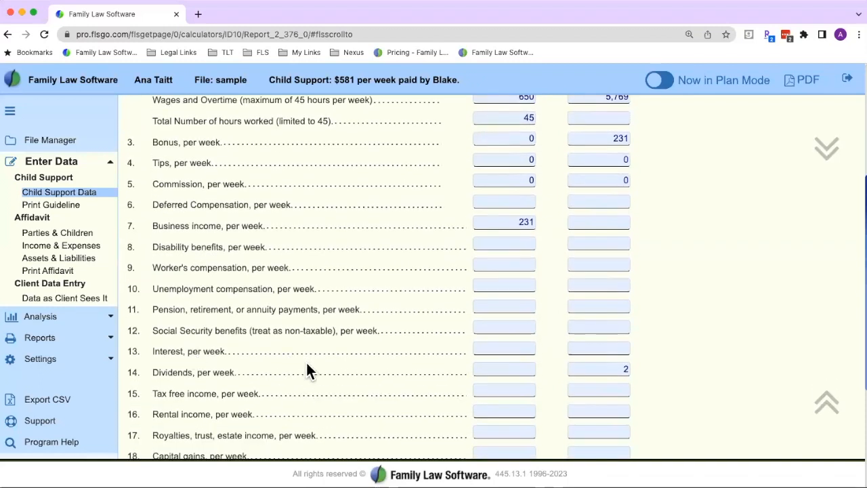
{"action": "scroll", "coordinate": [326, 371], "scroll_direction": "down", "scroll_amount": 4}
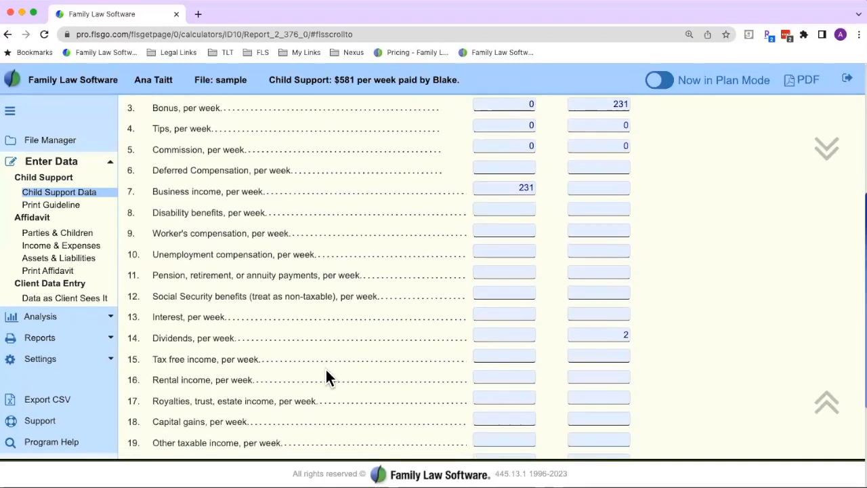
{"action": "scroll", "coordinate": [326, 375], "scroll_direction": "down", "scroll_amount": 4}
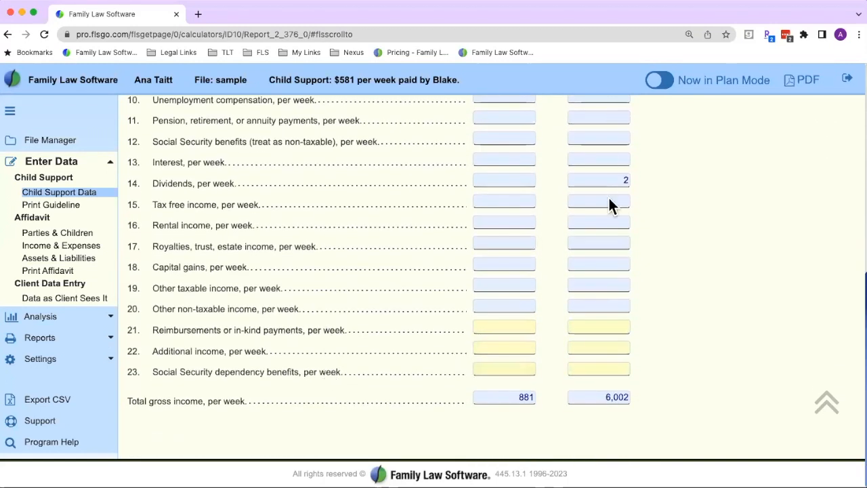
{"action": "scroll", "coordinate": [371, 313], "scroll_direction": "up", "scroll_amount": 15}
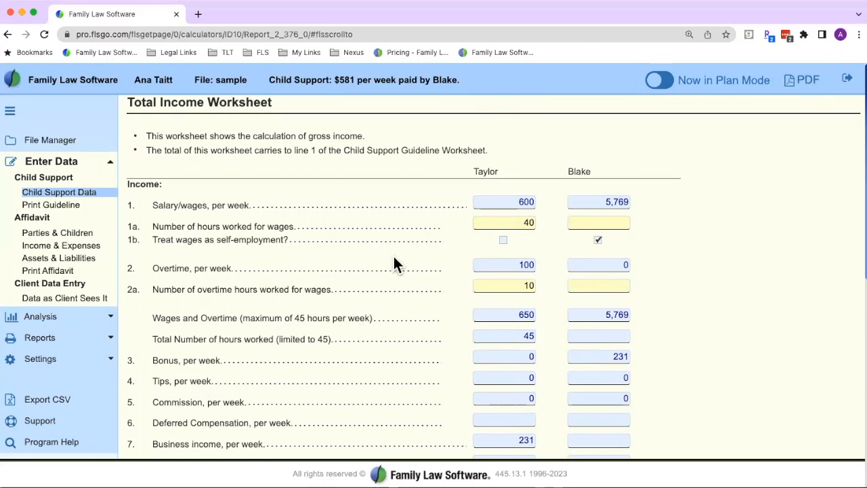
{"action": "left_click", "coordinate": [8, 34]}
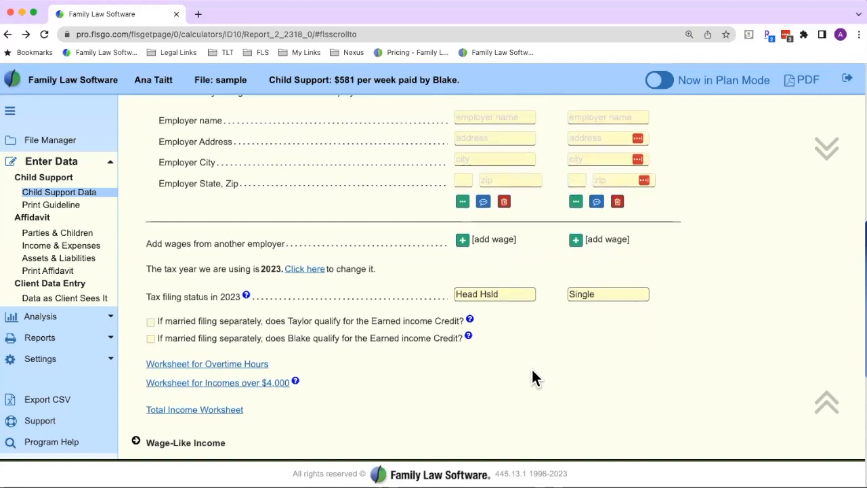
Expand the Wage-Like Income section and examine its income types, monthly amounts and non-tax options for both parties
{"action": "scroll", "coordinate": [334, 344], "scroll_direction": "down", "scroll_amount": 2}
{"action": "left_click_drag", "start_coordinate": [145, 316], "coordinate": [607, 362]}
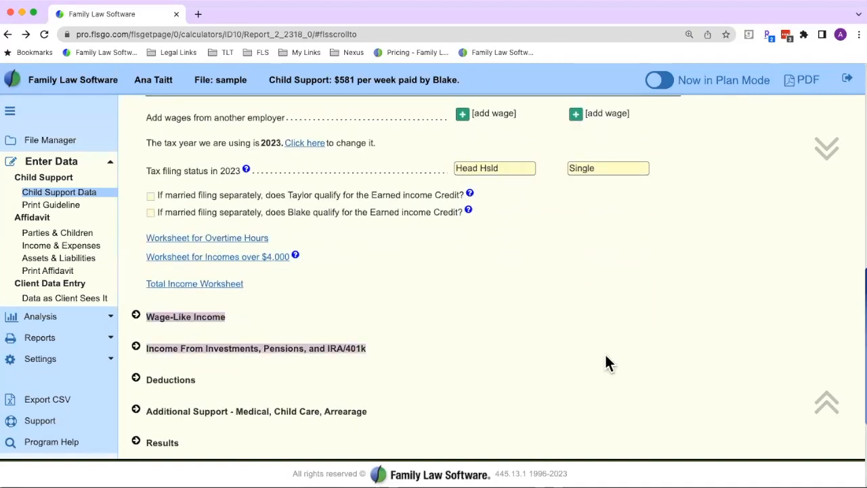
{"action": "left_click", "coordinate": [136, 316]}
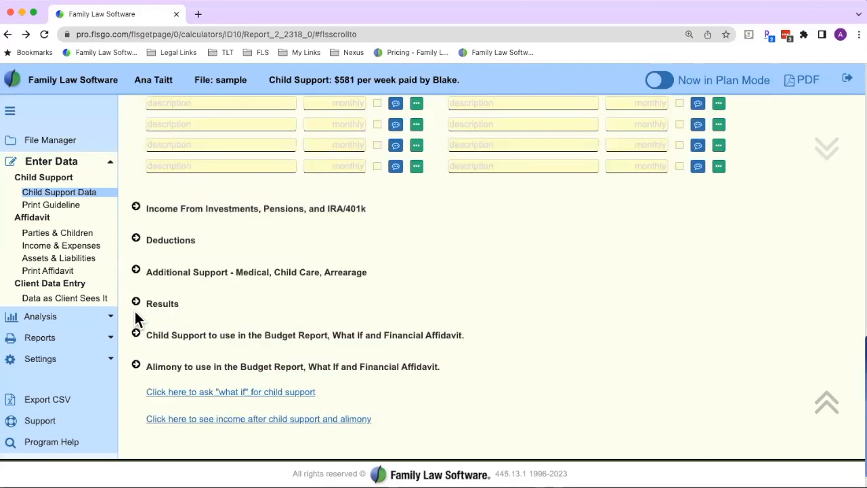
{"action": "scroll", "coordinate": [671, 317], "scroll_direction": "up", "scroll_amount": 3}
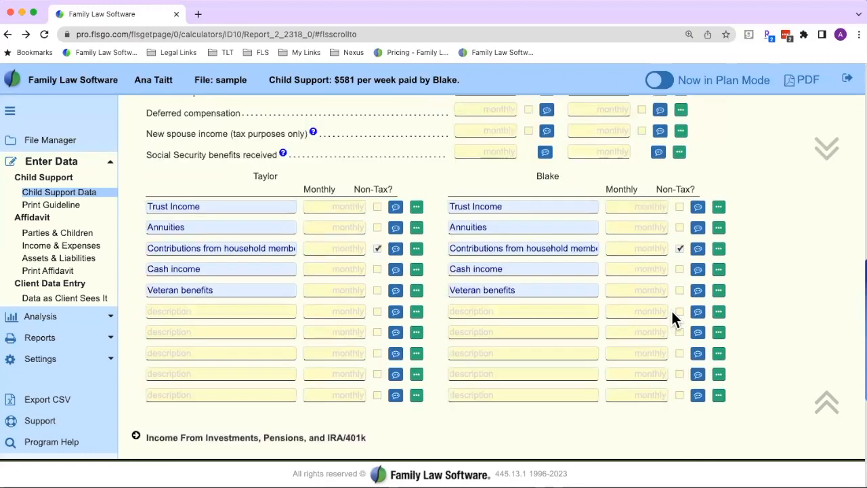
{"action": "scroll", "coordinate": [672, 313], "scroll_direction": "up", "scroll_amount": 5}
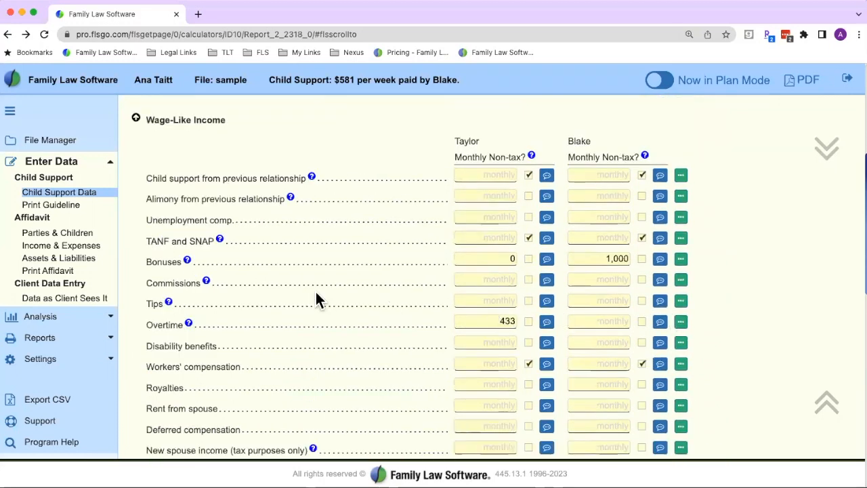
{"action": "scroll", "coordinate": [318, 298], "scroll_direction": "down", "scroll_amount": 1}
{"action": "left_click_drag", "start_coordinate": [145, 135], "coordinate": [207, 428]}
{"action": "left_click", "coordinate": [374, 352]}
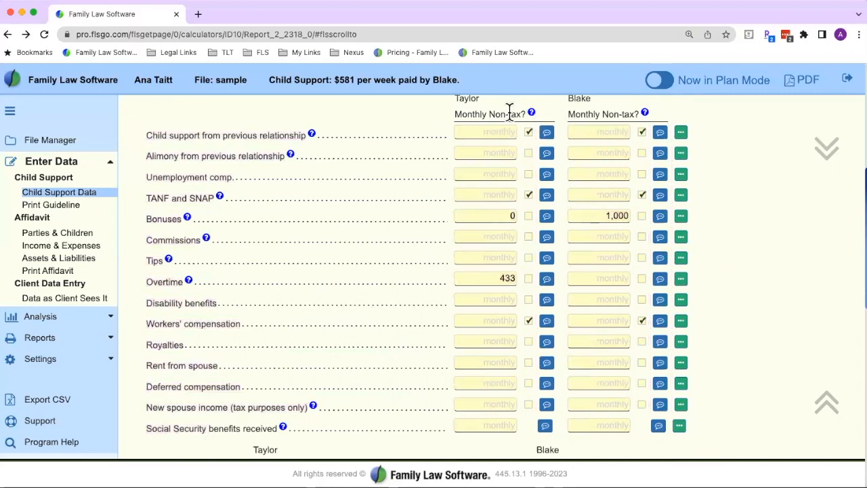
{"action": "left_click_drag", "start_coordinate": [488, 112], "coordinate": [519, 110]}
{"action": "left_click", "coordinate": [294, 307]}
Read the help note on TANF and SNAP income and close it
{"action": "left_click_drag", "start_coordinate": [147, 198], "coordinate": [216, 197]}
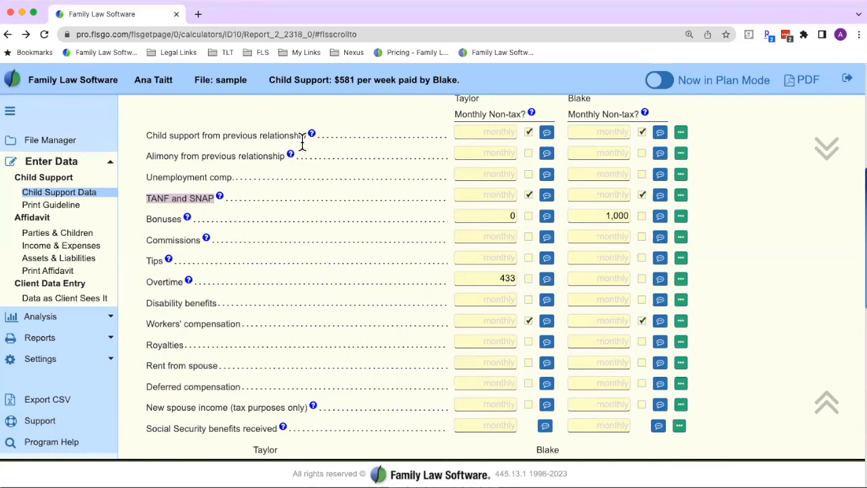
{"action": "left_click", "coordinate": [220, 197]}
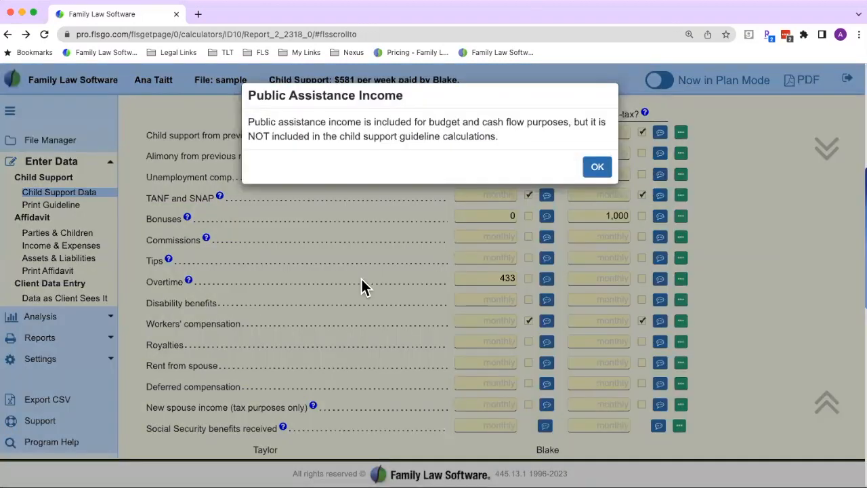
{"action": "left_click", "coordinate": [593, 168]}
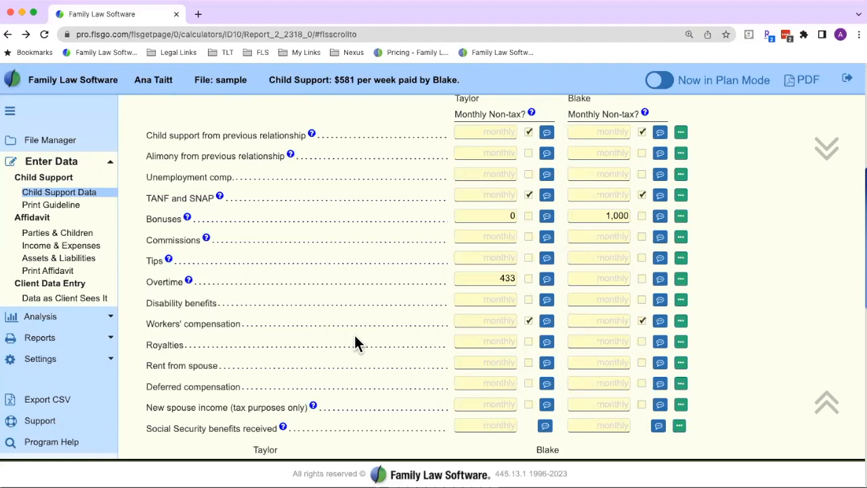
Examine the additional wage-like income rows for both parties, including the blank description rows and the trust income monthly amount
{"action": "scroll", "coordinate": [354, 333], "scroll_direction": "down", "scroll_amount": 3}
{"action": "left_click", "coordinate": [353, 332]}
{"action": "scroll", "coordinate": [401, 342], "scroll_direction": "down", "scroll_amount": 2}
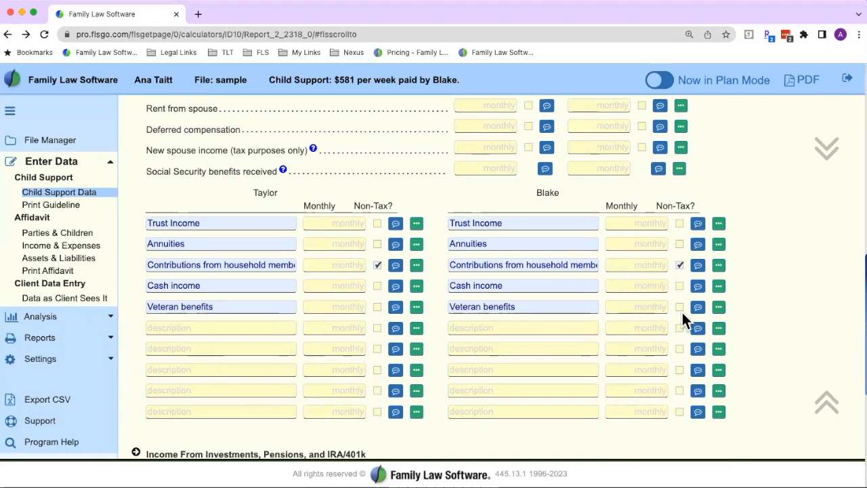
{"action": "left_click", "coordinate": [468, 370]}
{"action": "left_click", "coordinate": [465, 410]}
{"action": "left_click", "coordinate": [463, 328]}
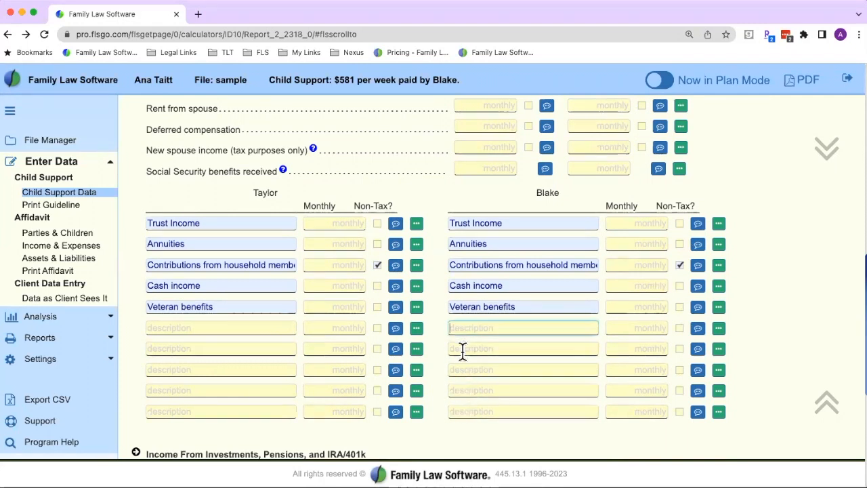
{"action": "left_click", "coordinate": [463, 351]}
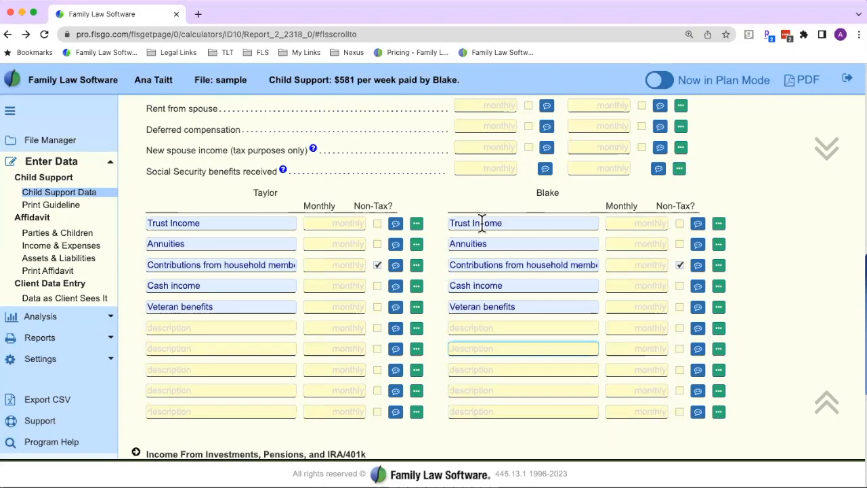
{"action": "left_click", "coordinate": [655, 223]}
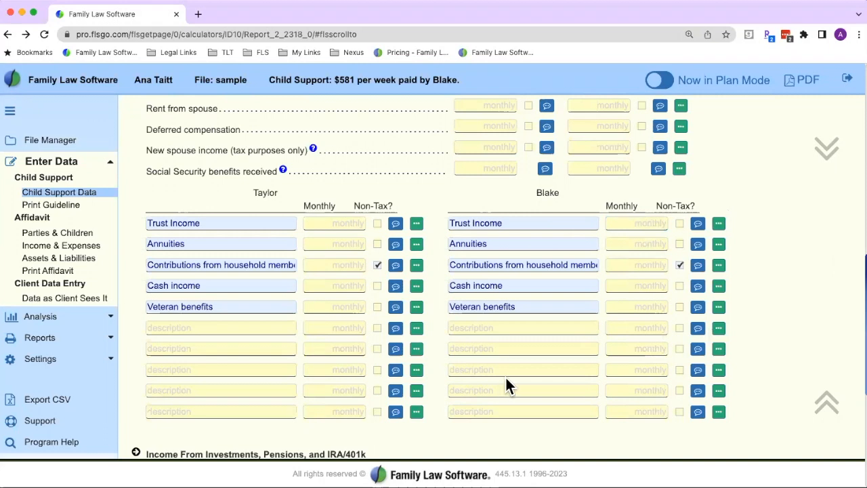
Review the headings for Income From Investments, Pensions, and IRA/401k, Deductions, and Additional Support
{"action": "scroll", "coordinate": [505, 376], "scroll_direction": "down", "scroll_amount": 5}
{"action": "left_click_drag", "start_coordinate": [364, 268], "coordinate": [145, 265]}
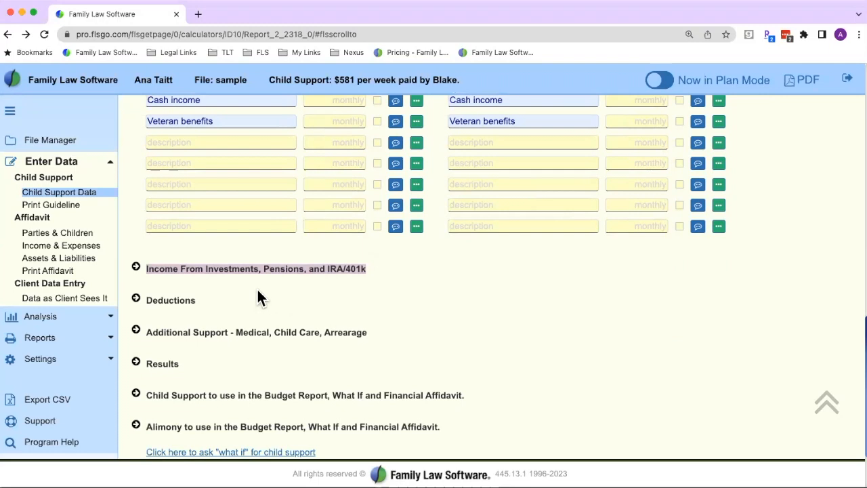
{"action": "left_click", "coordinate": [174, 268]}
{"action": "left_click_drag", "start_coordinate": [174, 269], "coordinate": [341, 285]}
{"action": "left_click", "coordinate": [458, 293]}
{"action": "left_click_drag", "start_coordinate": [376, 332], "coordinate": [269, 320]}
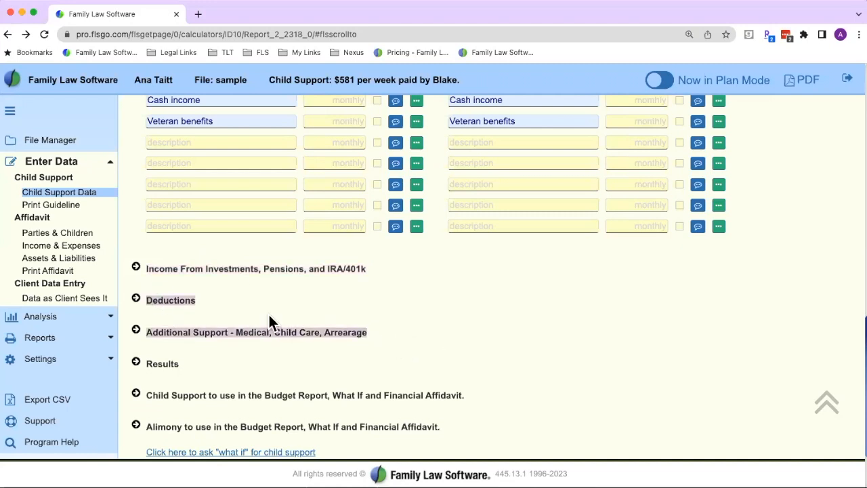
Expand the Deductions section and examine the payroll deduction fields for both parties
{"action": "left_click", "coordinate": [136, 300]}
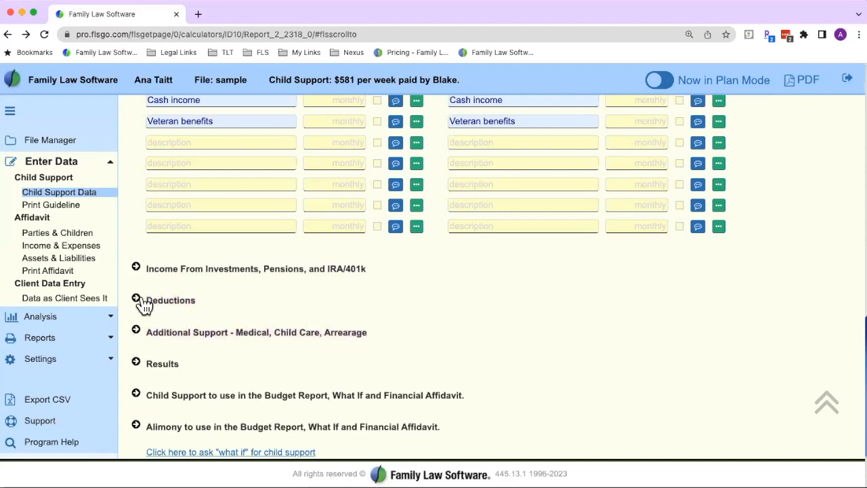
{"action": "scroll", "coordinate": [319, 318], "scroll_direction": "up", "scroll_amount": 10}
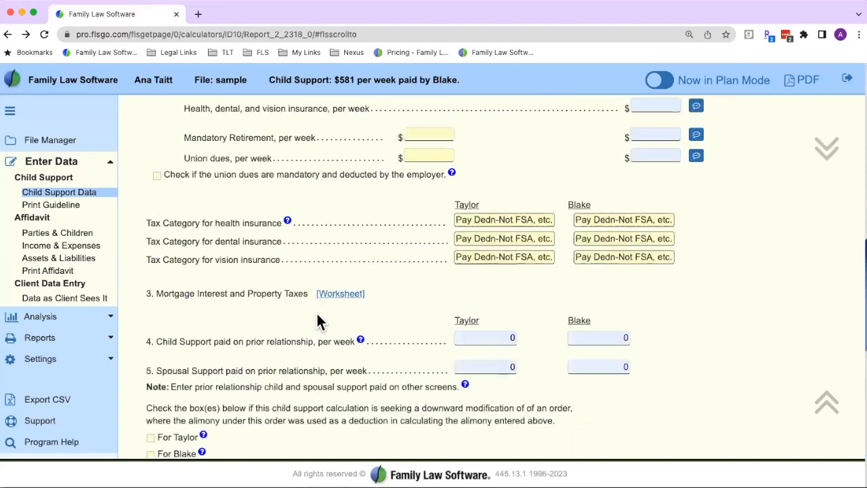
{"action": "scroll", "coordinate": [320, 317], "scroll_direction": "up", "scroll_amount": 2}
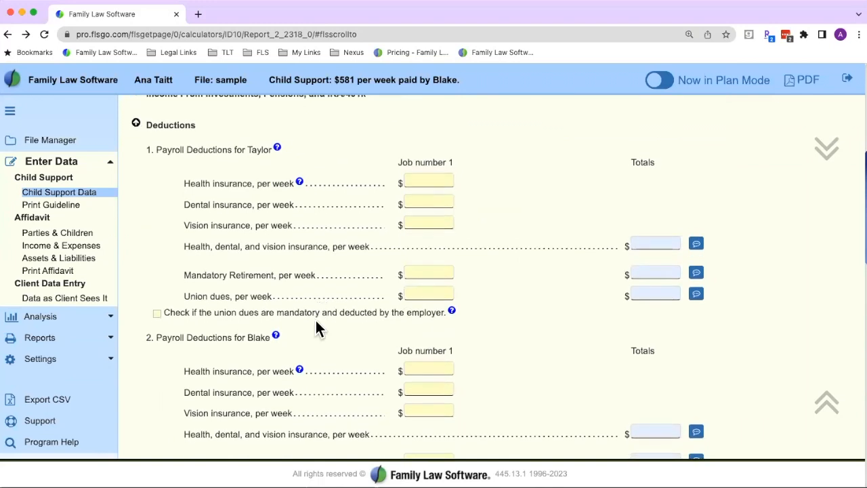
{"action": "left_click_drag", "start_coordinate": [155, 148], "coordinate": [588, 292]}
{"action": "left_click", "coordinate": [588, 293]}
{"action": "left_click_drag", "start_coordinate": [155, 336], "coordinate": [521, 398]}
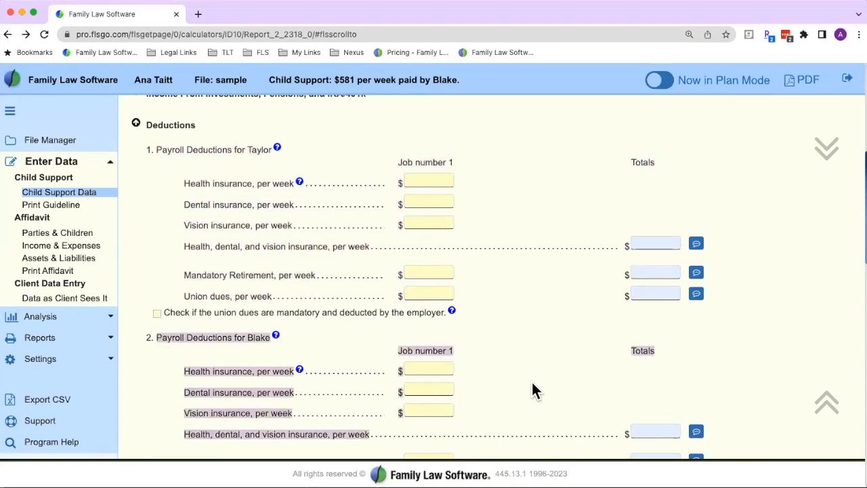
{"action": "left_click", "coordinate": [531, 383]}
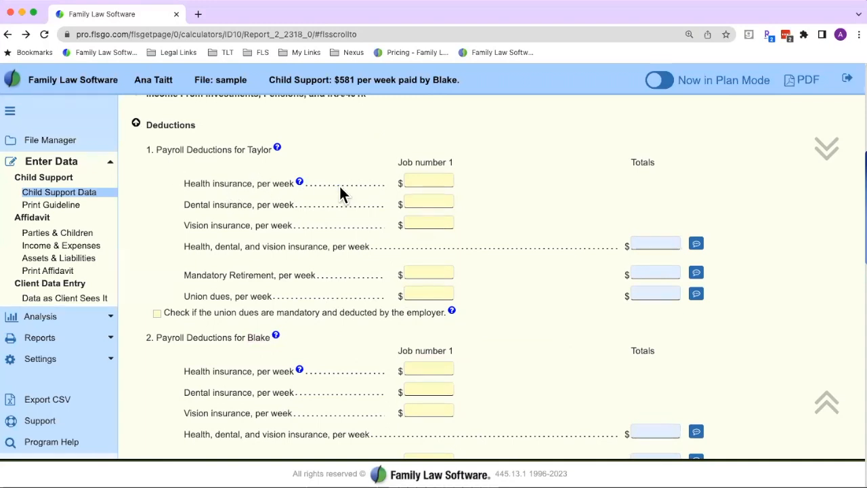
Set the first party's health insurance payroll deduction to 500 per month using the period amount calculator
{"action": "left_click", "coordinate": [431, 178]}
{"action": "left_click", "coordinate": [429, 197]}
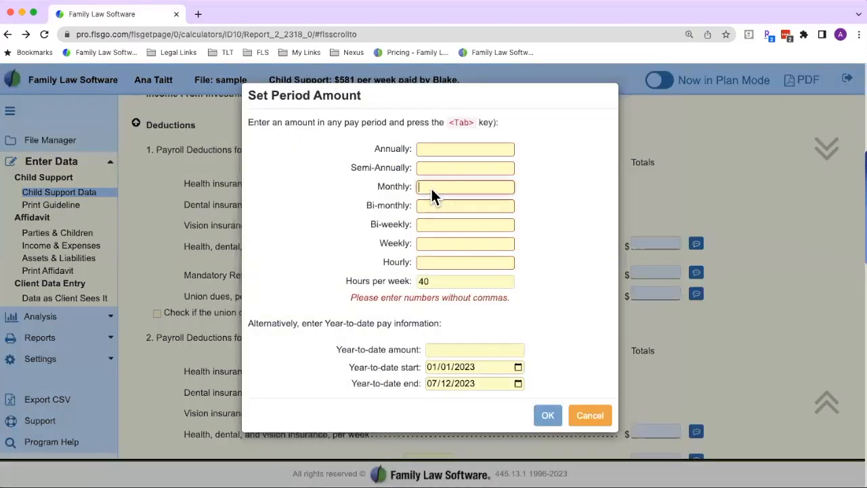
{"action": "type", "text": "500"}
{"action": "key", "text": "Tab"}
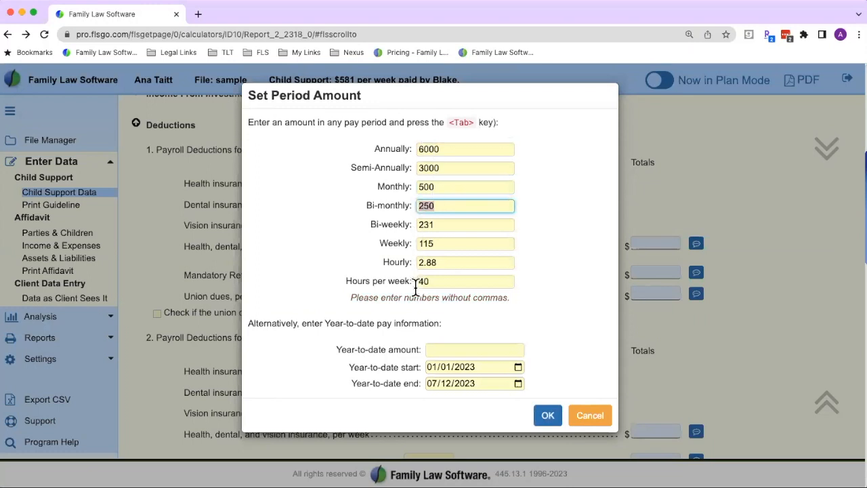
{"action": "left_click", "coordinate": [548, 425]}
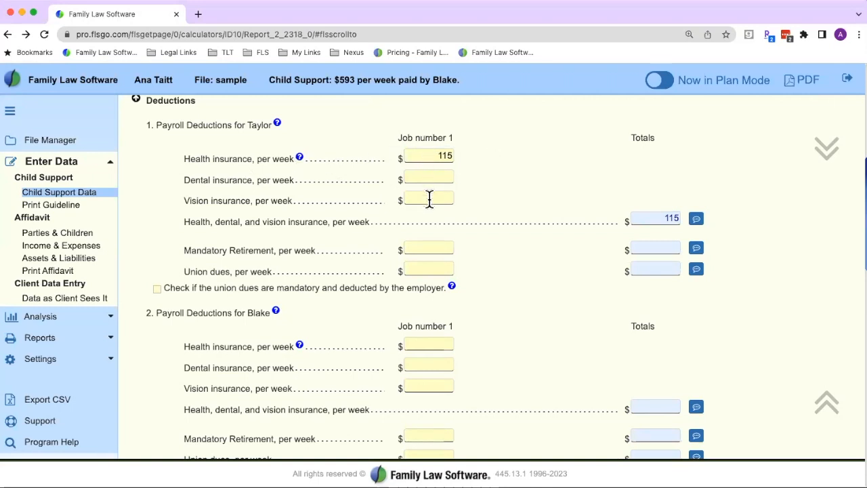
Set the first party's dental insurance deduction to 2 per week
{"action": "left_click", "coordinate": [445, 176]}
{"action": "type", "text": "2"}
{"action": "key", "text": "Tab"}
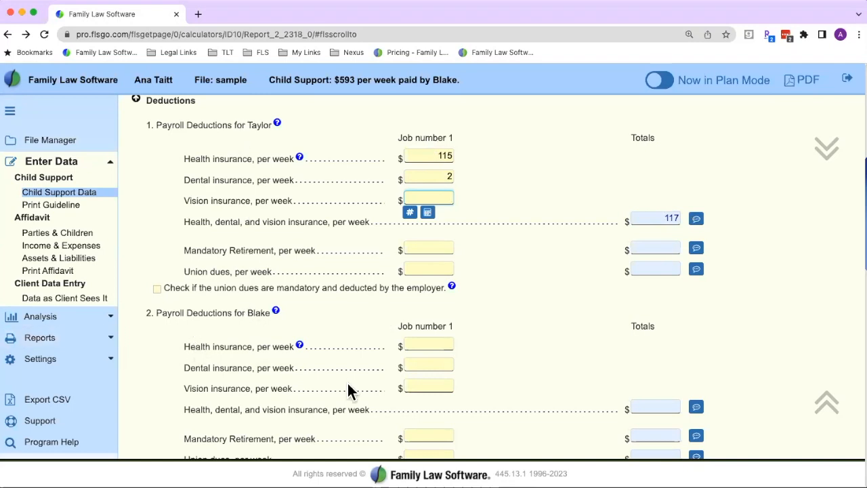
Set the first party's mandatory retirement deduction to 50 per week and union dues to 10 per week
{"action": "double_click", "coordinate": [185, 248]}
{"action": "left_click_drag", "start_coordinate": [277, 243], "coordinate": [333, 249]}
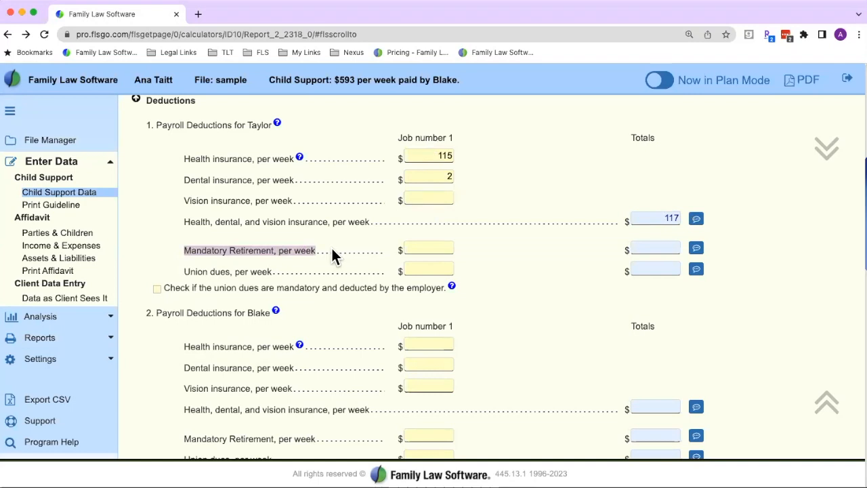
{"action": "left_click_drag", "start_coordinate": [183, 266], "coordinate": [291, 270]}
{"action": "left_click", "coordinate": [294, 271]}
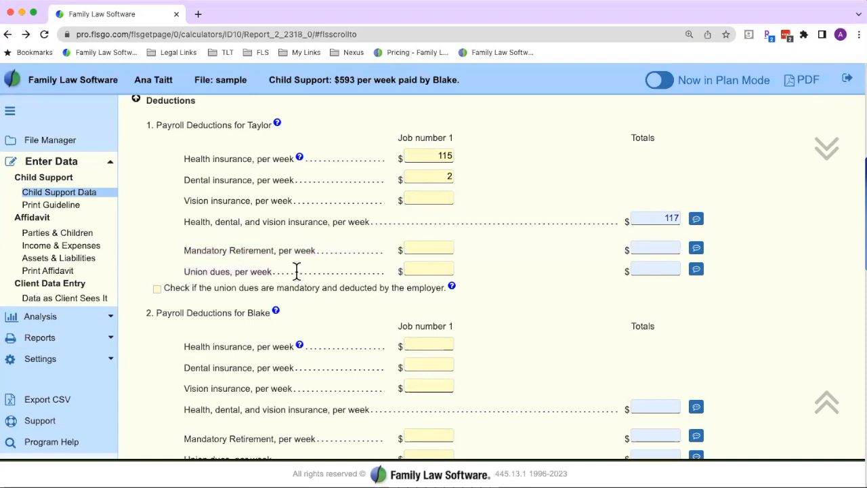
{"action": "left_click", "coordinate": [422, 242]}
{"action": "type", "text": "50"}
{"action": "key", "text": "Tab"}
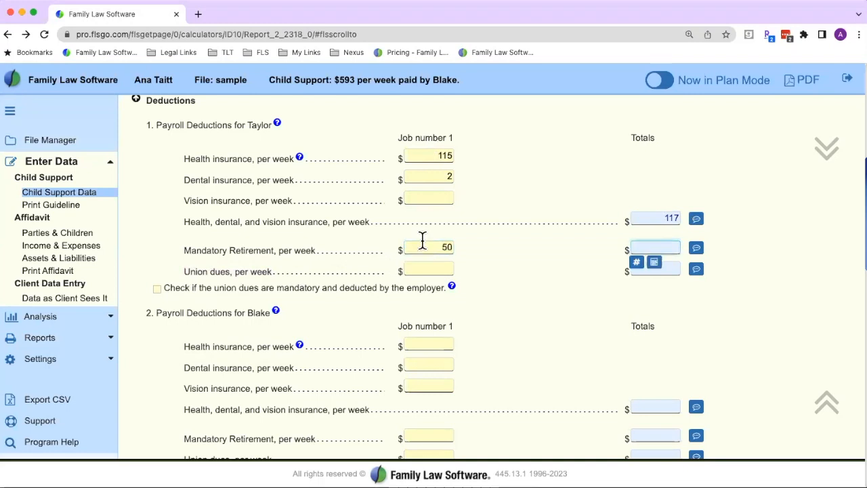
{"action": "left_click", "coordinate": [438, 269]}
{"action": "type", "text": "10"}
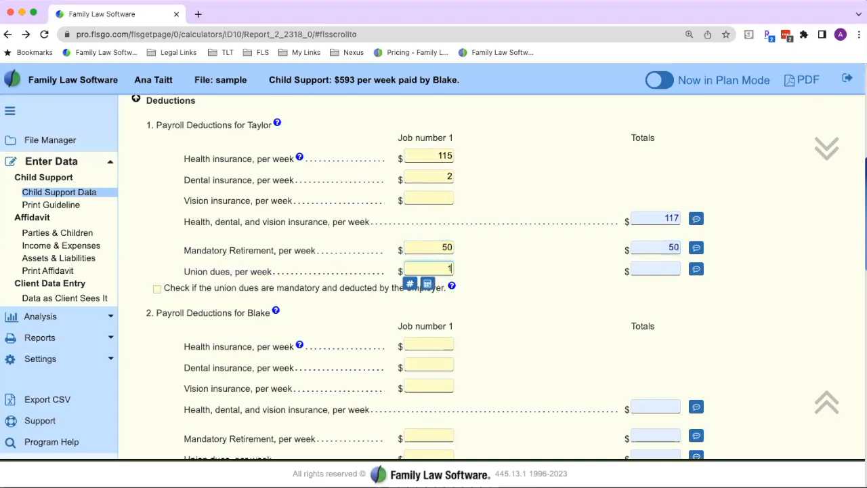
{"action": "key", "text": "Tab"}
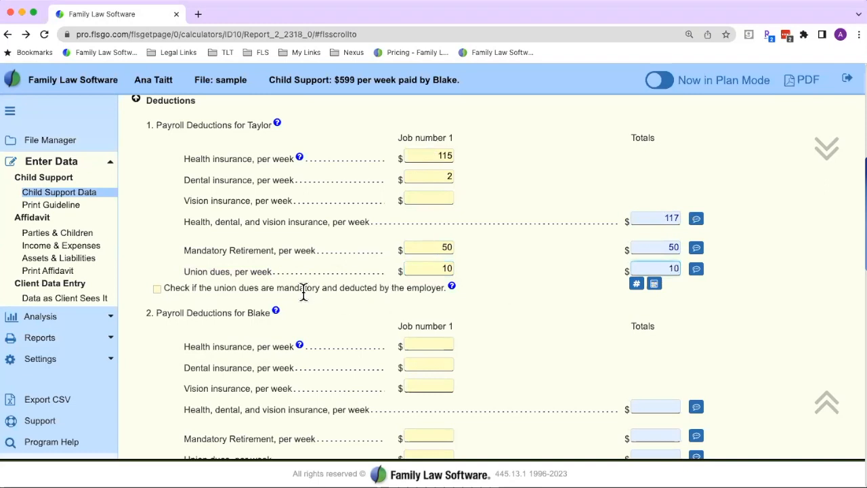
Mark the first party's union dues as mandatory and deducted by the employer
{"action": "left_click_drag", "start_coordinate": [165, 287], "coordinate": [425, 290]}
{"action": "left_click", "coordinate": [164, 287]}
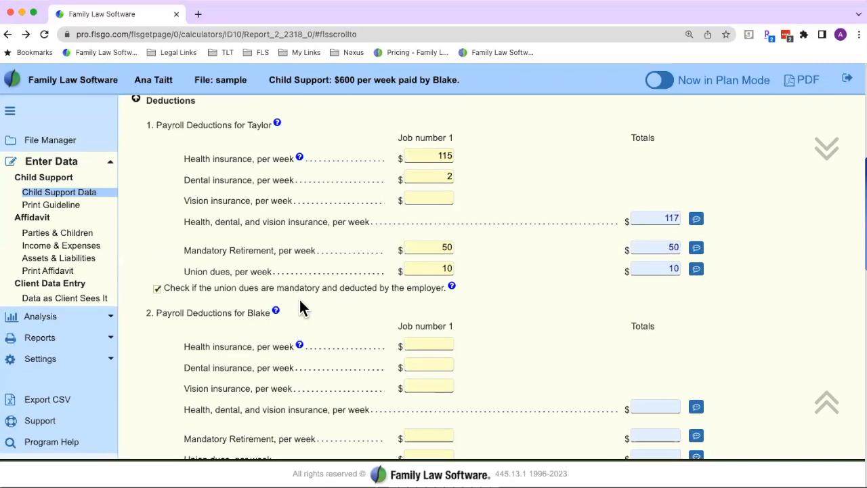
{"action": "scroll", "coordinate": [305, 318], "scroll_direction": "down", "scroll_amount": 1}
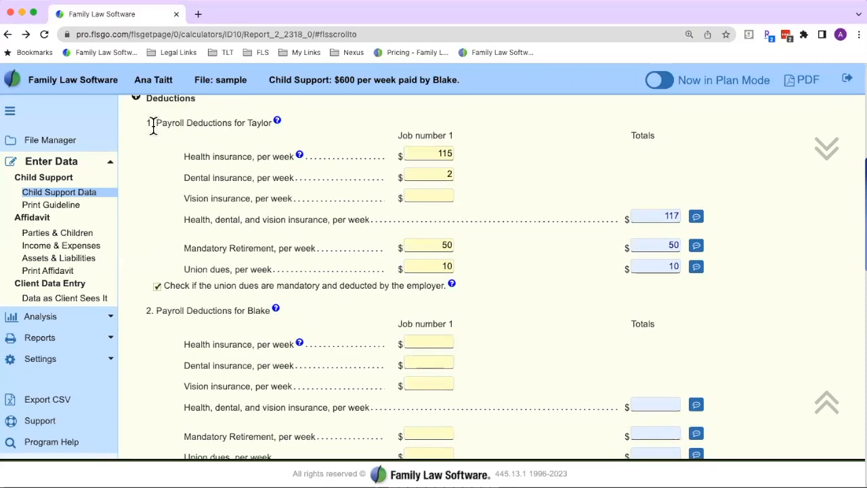
Examine the insurance tax categories, the mortgage interest and property taxes item, and the prior-relationship child and spousal support fields
{"action": "scroll", "coordinate": [535, 273], "scroll_direction": "down", "scroll_amount": 3}
{"action": "scroll", "coordinate": [535, 273], "scroll_direction": "down", "scroll_amount": 5}
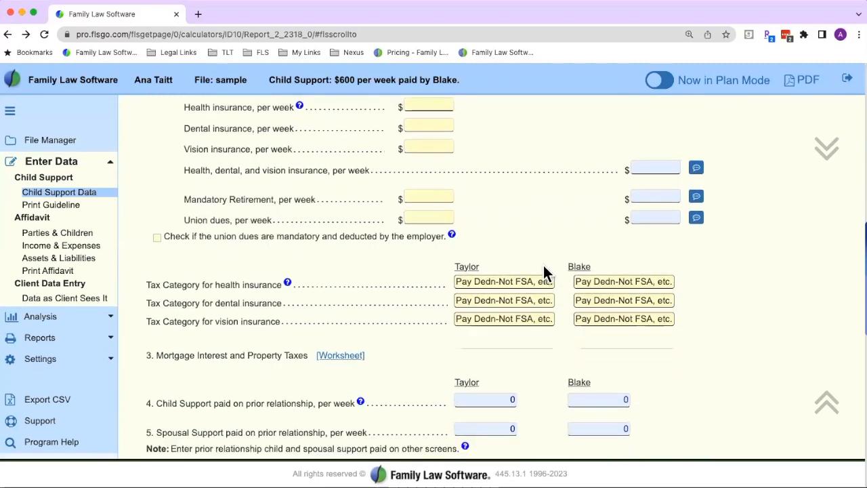
{"action": "scroll", "coordinate": [545, 273], "scroll_direction": "down", "scroll_amount": 5}
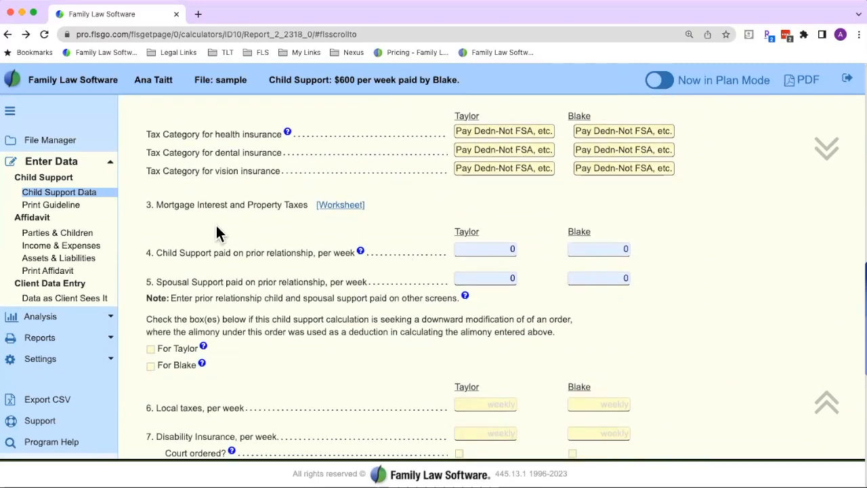
{"action": "left_click_drag", "start_coordinate": [146, 204], "coordinate": [309, 205]}
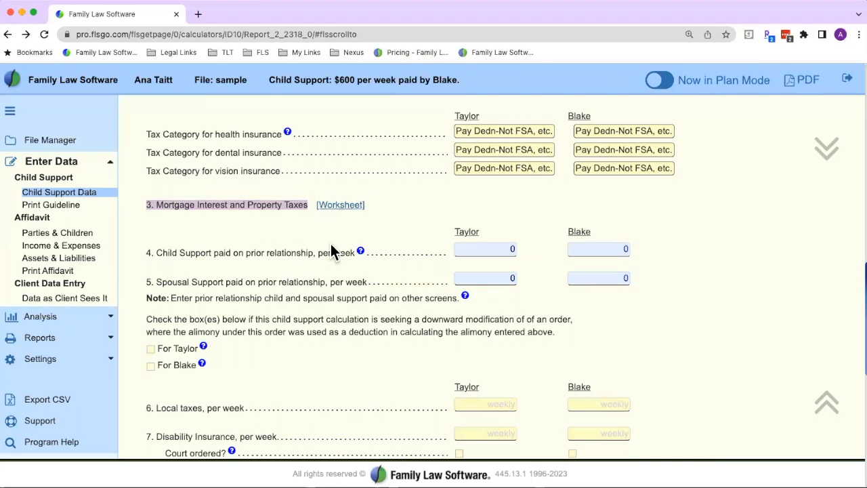
{"action": "left_click", "coordinate": [278, 233]}
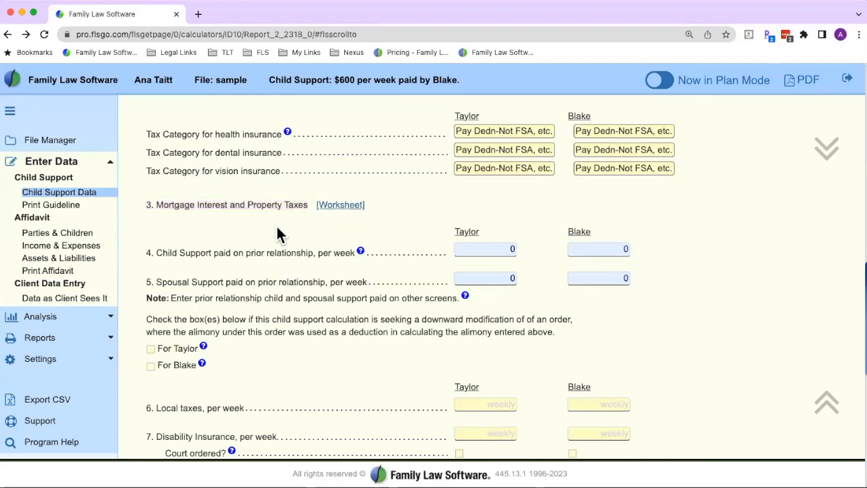
{"action": "scroll", "coordinate": [279, 233], "scroll_direction": "down", "scroll_amount": 2}
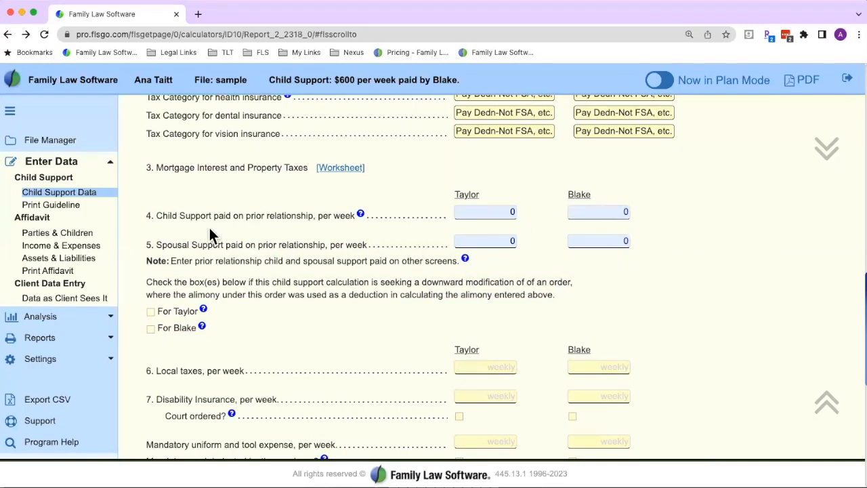
{"action": "left_click_drag", "start_coordinate": [152, 214], "coordinate": [396, 310]}
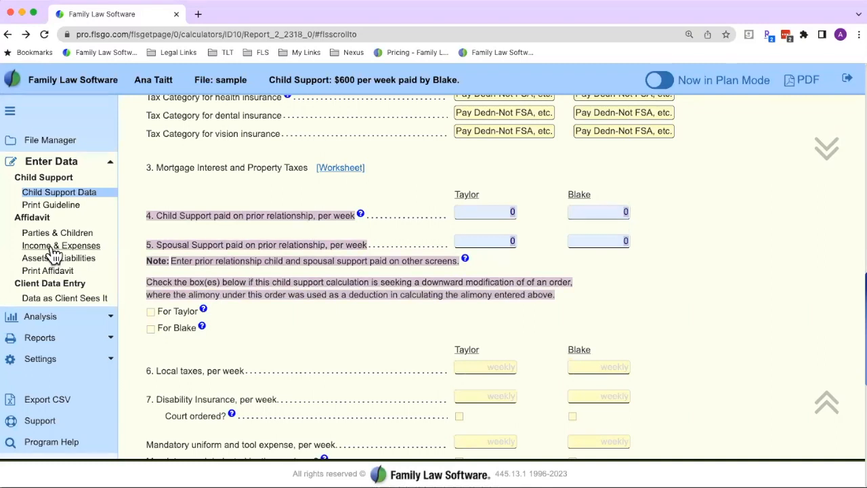
{"action": "left_click", "coordinate": [383, 323]}
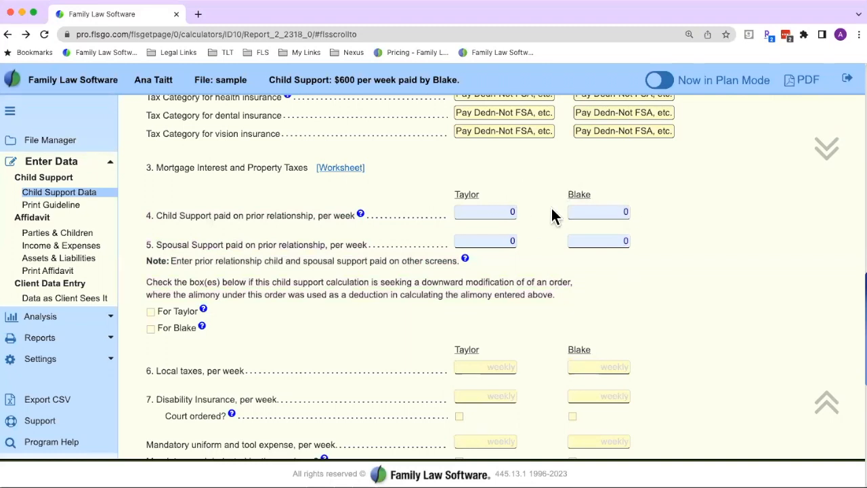
Override the first party's prior-relationship child support with 200 per week and clear the override again
{"action": "left_click", "coordinate": [512, 211]}
{"action": "type", "text": "200"}
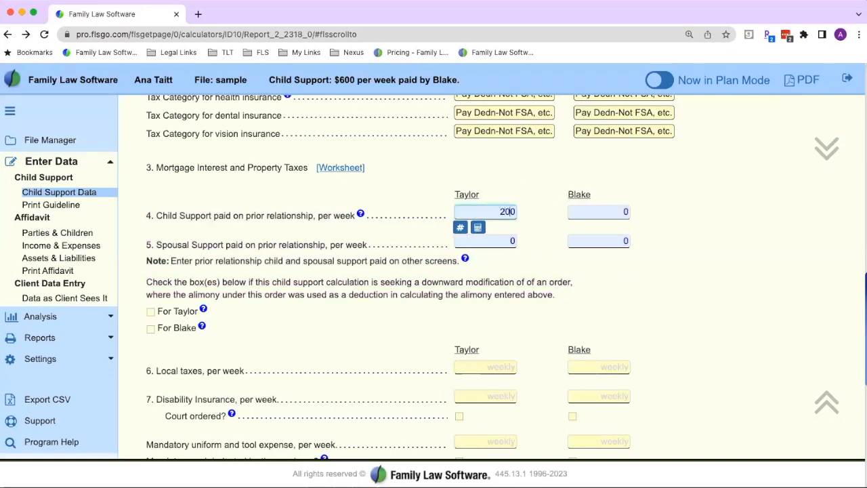
{"action": "key", "text": "Tab"}
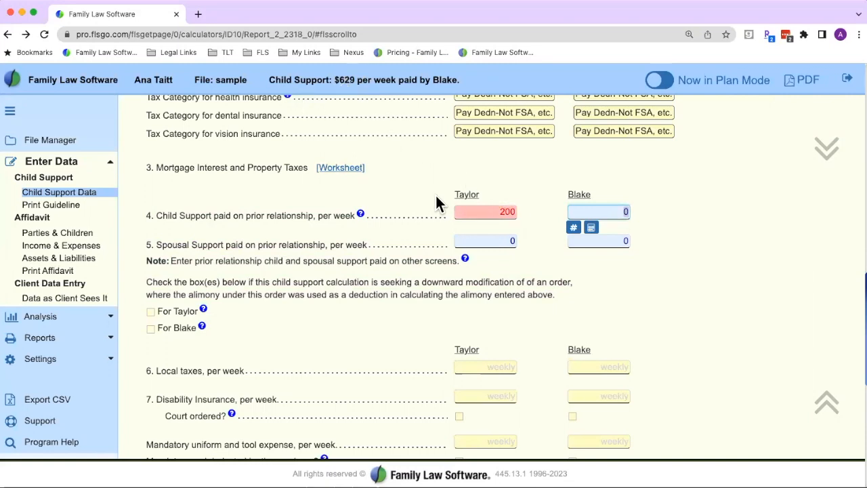
{"action": "left_click", "coordinate": [503, 211]}
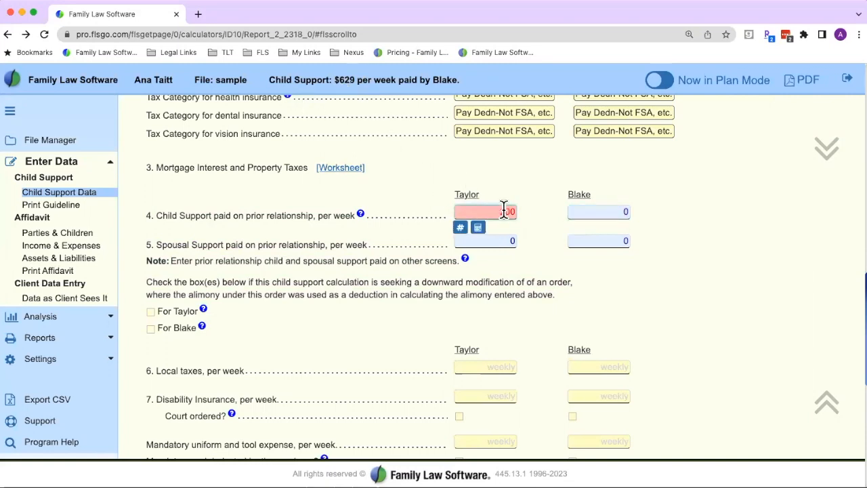
{"action": "key", "text": "BackSpace"}
{"action": "key", "text": "Tab"}
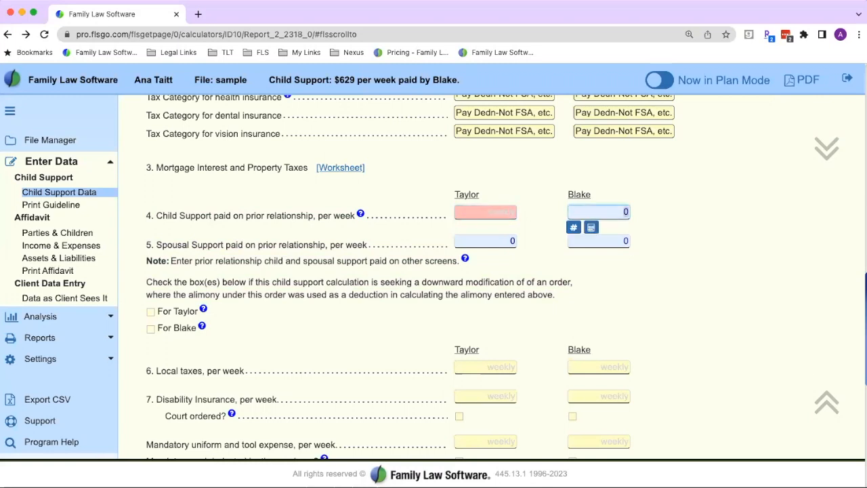
Mark the calculation as seeking a downward modification of an order for both parties
{"action": "left_click_drag", "start_coordinate": [172, 263], "coordinate": [509, 313]}
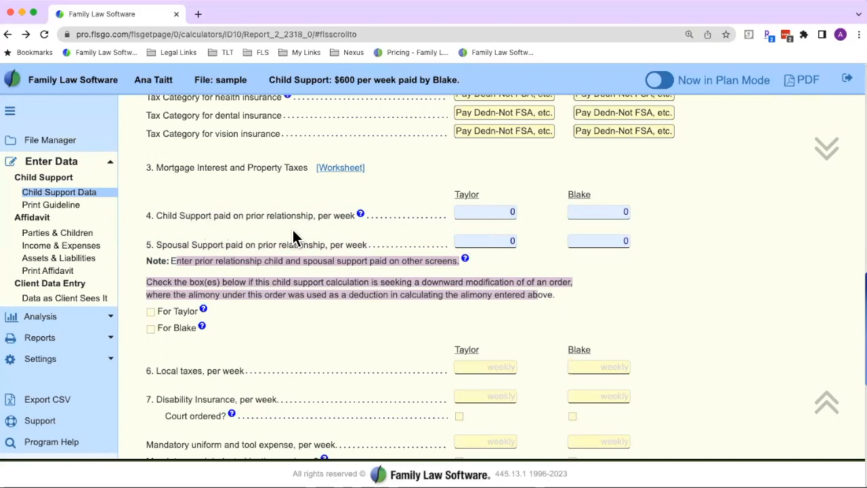
{"action": "left_click", "coordinate": [359, 325]}
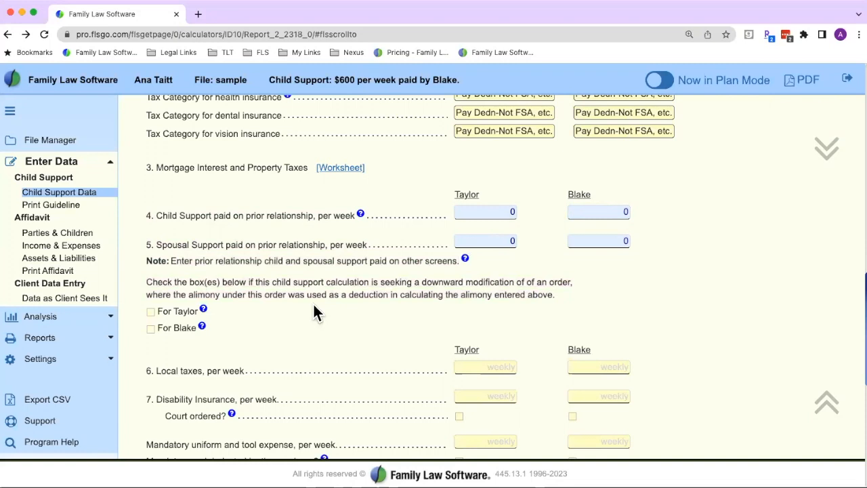
{"action": "left_click_drag", "start_coordinate": [172, 260], "coordinate": [413, 302]}
{"action": "left_click", "coordinate": [413, 305]}
{"action": "left_click_drag", "start_coordinate": [422, 278], "coordinate": [535, 279]}
{"action": "left_click", "coordinate": [653, 303]}
{"action": "left_click", "coordinate": [150, 313]}
{"action": "left_click", "coordinate": [150, 328]}
Read the help on the deduction for prior alimony and support, and close it
{"action": "left_click", "coordinate": [203, 310]}
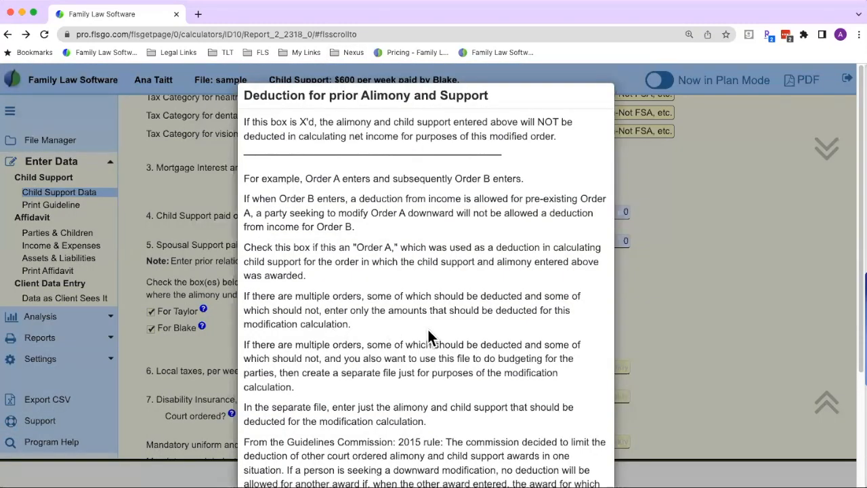
{"action": "scroll", "coordinate": [430, 331], "scroll_direction": "down", "scroll_amount": 2}
{"action": "scroll", "coordinate": [429, 331], "scroll_direction": "down", "scroll_amount": 3}
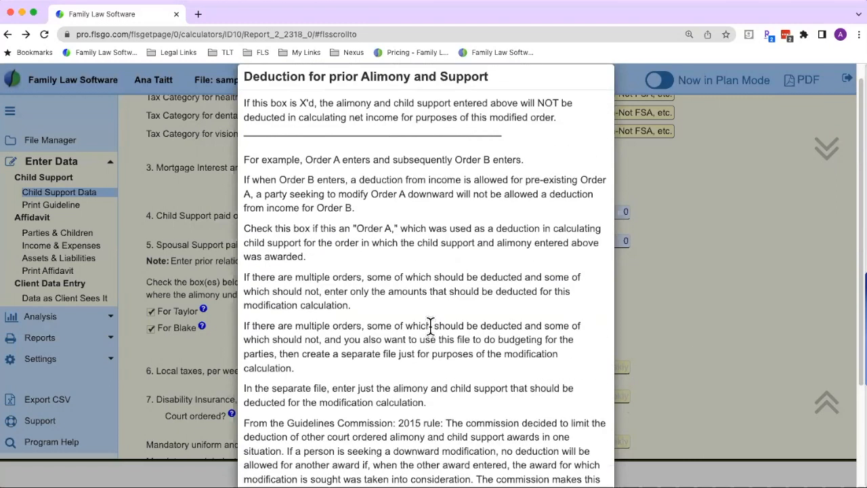
{"action": "scroll", "coordinate": [429, 326], "scroll_direction": "down", "scroll_amount": 3}
{"action": "left_click", "coordinate": [588, 456]}
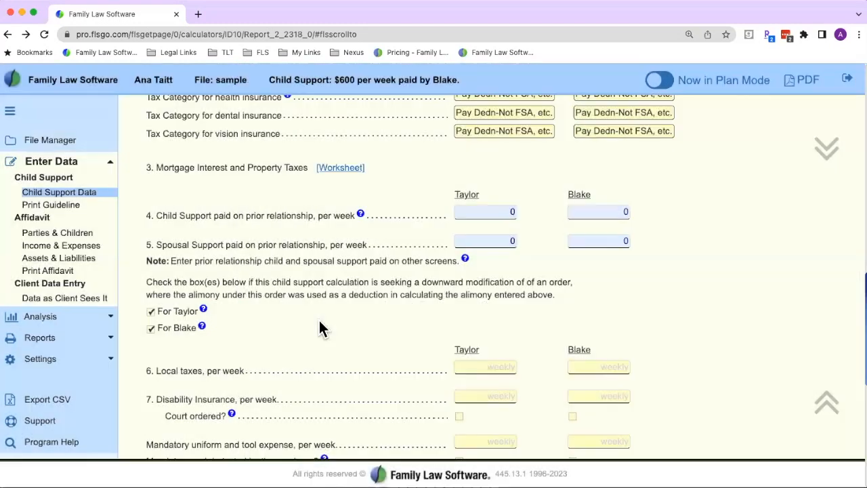
Examine the local taxes, disability insurance, uniform expense, life insurance and Social Security dependency benefits fields
{"action": "scroll", "coordinate": [319, 322], "scroll_direction": "down", "scroll_amount": 2}
{"action": "scroll", "coordinate": [324, 327], "scroll_direction": "down", "scroll_amount": 1}
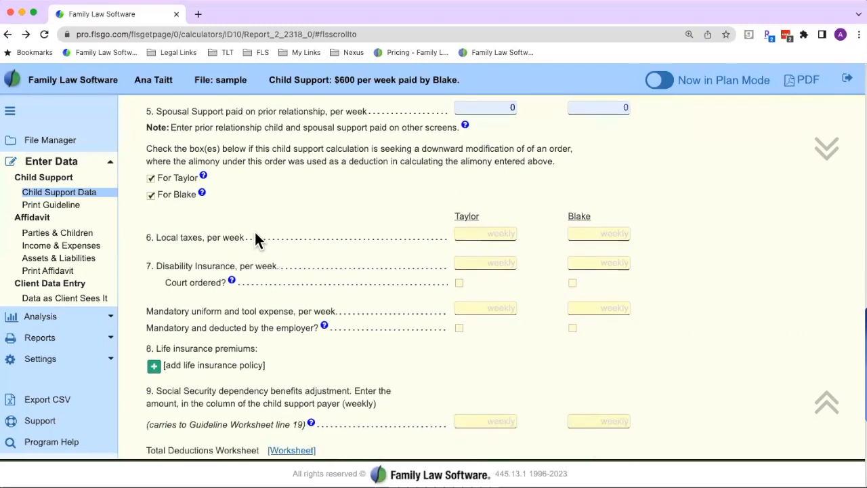
{"action": "left_click_drag", "start_coordinate": [245, 237], "coordinate": [145, 237]}
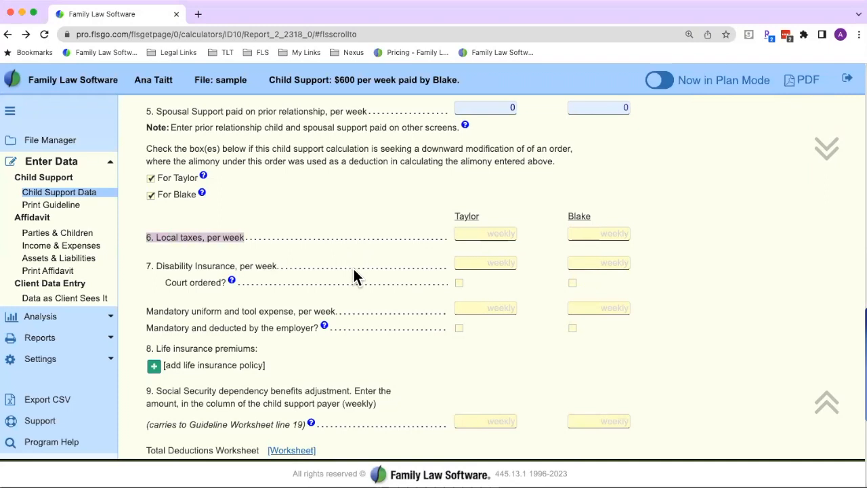
{"action": "left_click", "coordinate": [364, 252]}
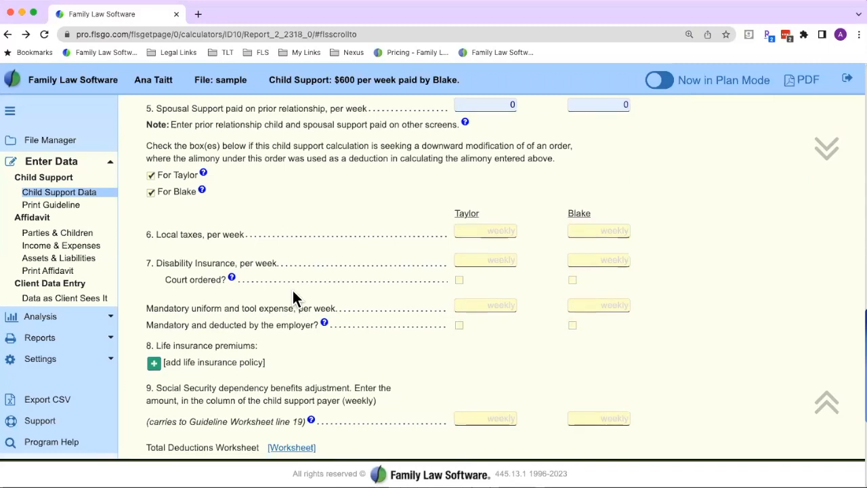
{"action": "scroll", "coordinate": [292, 296], "scroll_direction": "down", "scroll_amount": 2}
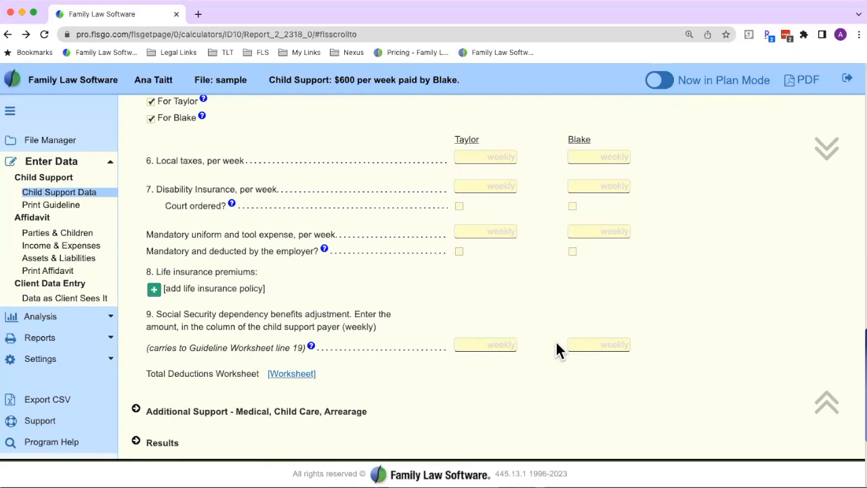
Open the Total Deductions Worksheet and review its deduction lines for both parties
{"action": "left_click_drag", "start_coordinate": [146, 374], "coordinate": [258, 388]}
{"action": "left_click", "coordinate": [304, 380]}
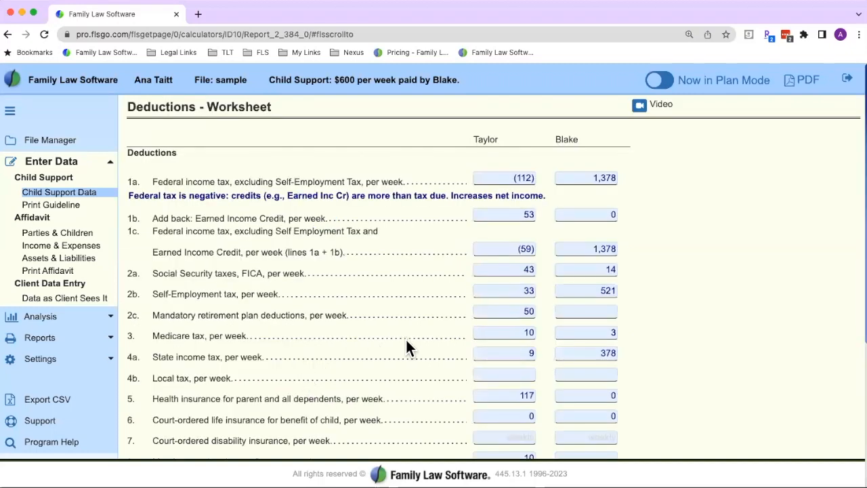
{"action": "scroll", "coordinate": [410, 347], "scroll_direction": "down", "scroll_amount": 3}
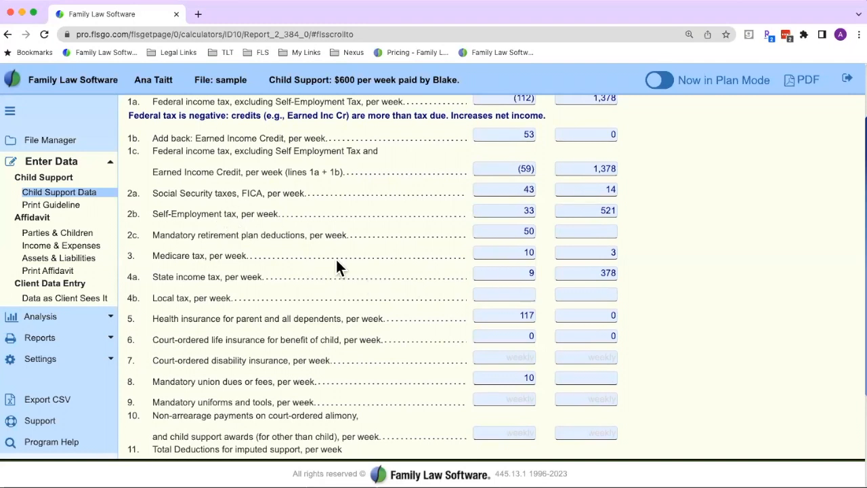
{"action": "scroll", "coordinate": [337, 267], "scroll_direction": "down", "scroll_amount": 5}
{"action": "scroll", "coordinate": [337, 266], "scroll_direction": "up", "scroll_amount": 8}
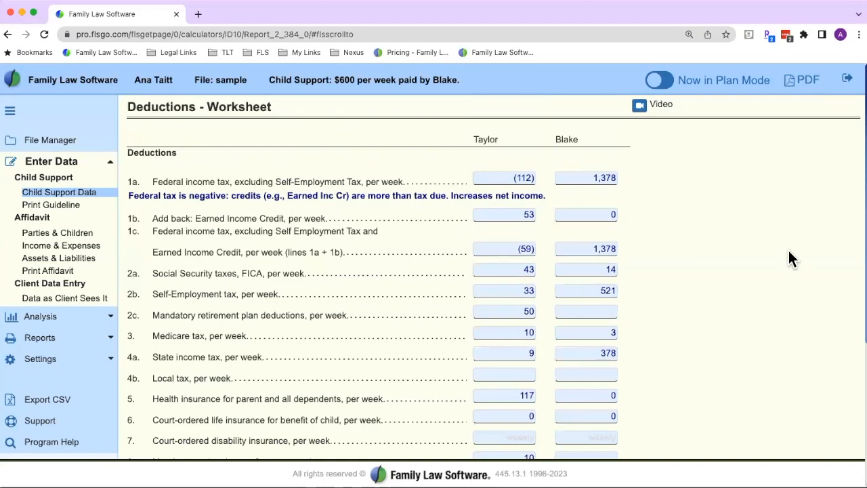
Return to the child support data and expand the Additional Support section for medical, child care and arrearage
{"action": "left_click", "coordinate": [89, 192]}
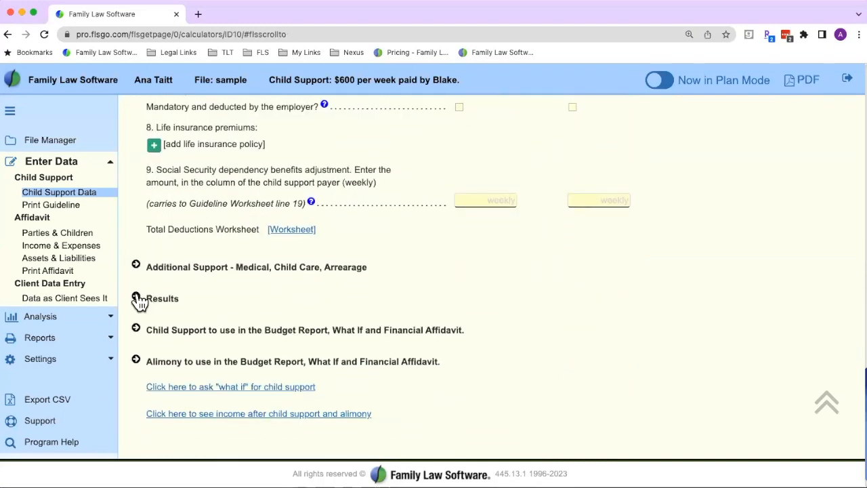
{"action": "left_click", "coordinate": [135, 267]}
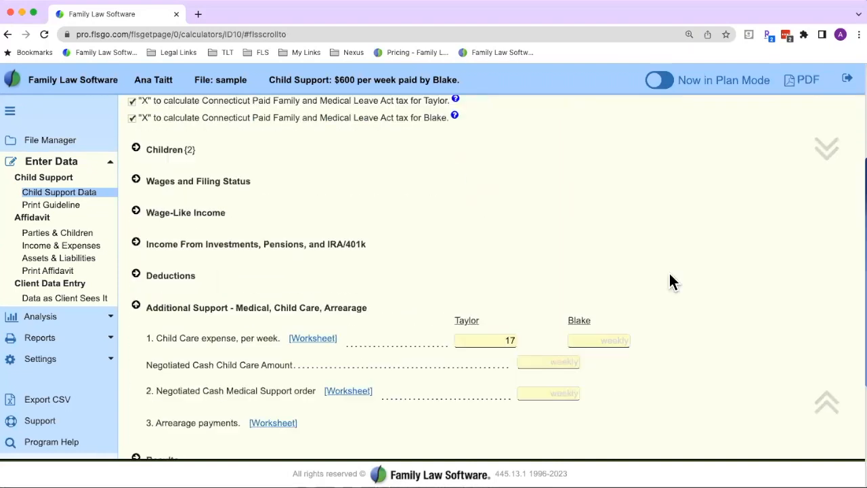
{"action": "scroll", "coordinate": [669, 283], "scroll_direction": "down", "scroll_amount": 2}
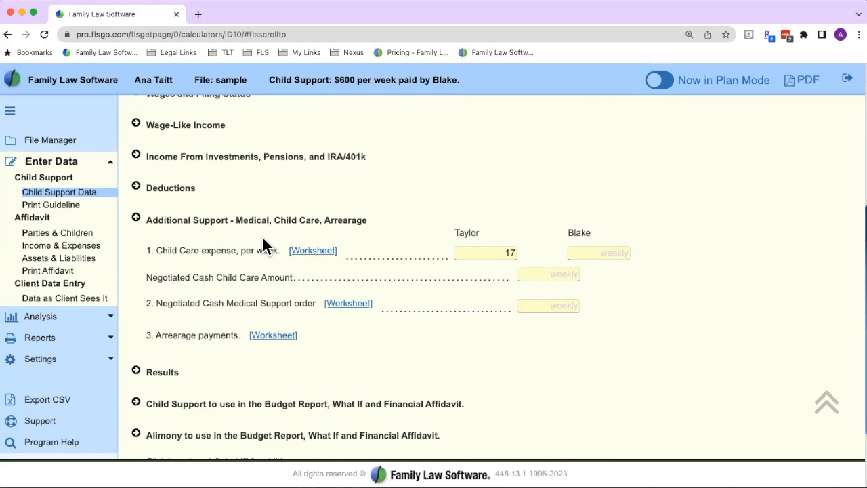
{"action": "left_click_drag", "start_coordinate": [148, 220], "coordinate": [344, 220]}
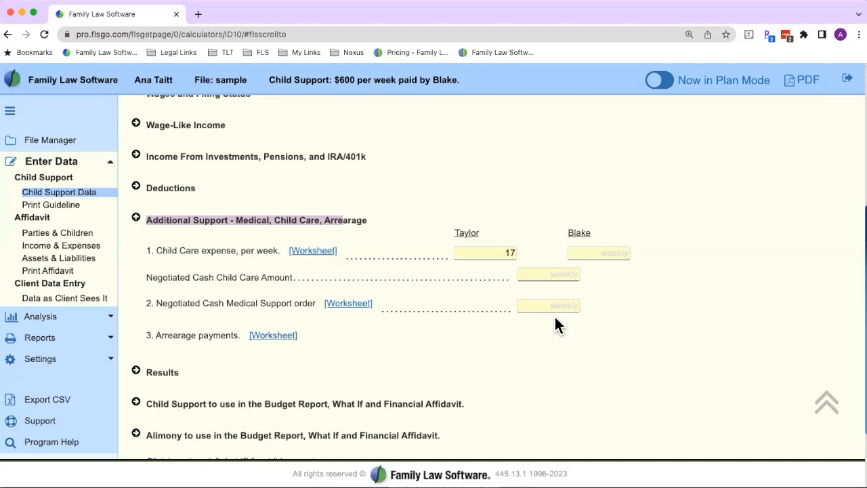
{"action": "left_click", "coordinate": [290, 266]}
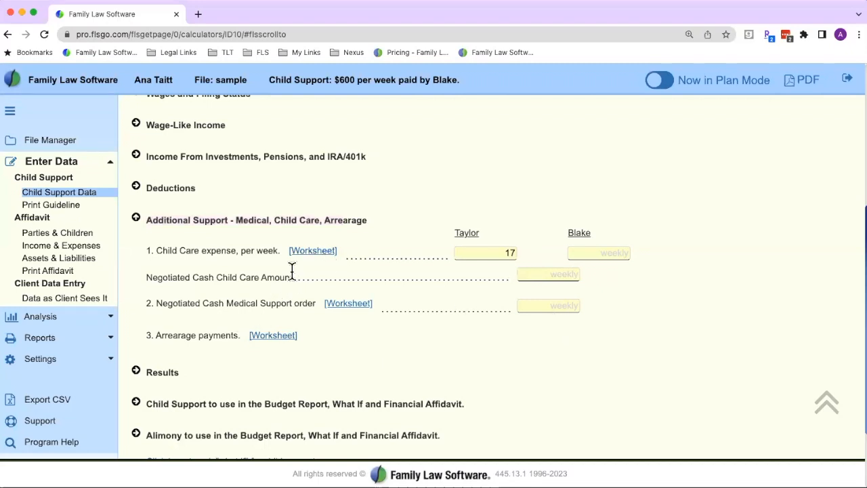
{"action": "left_click_drag", "start_coordinate": [158, 254], "coordinate": [278, 248]}
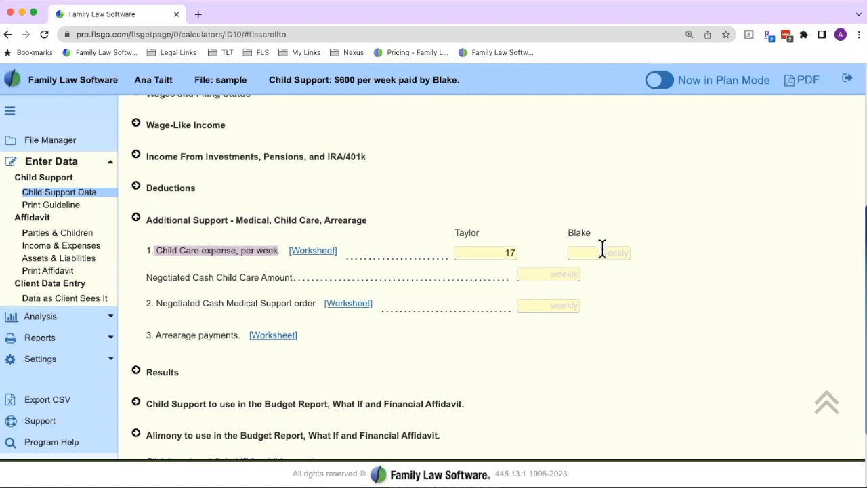
In the child care expense worksheet, set the weekly expense to 300 for the first party and 100 for the second
{"action": "left_click", "coordinate": [317, 252]}
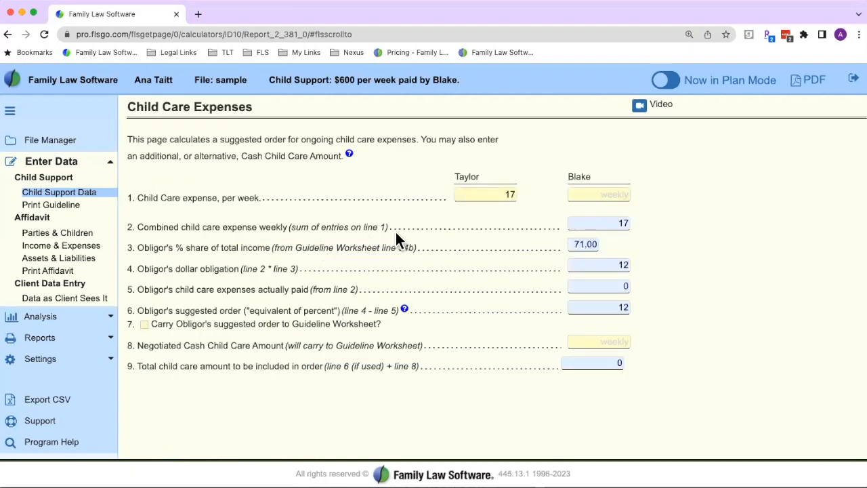
{"action": "left_click", "coordinate": [508, 195]}
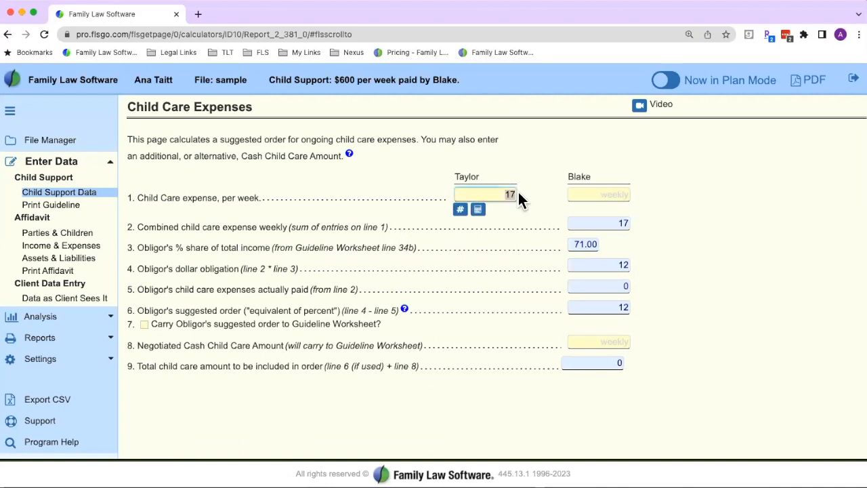
{"action": "type", "text": "300"}
{"action": "left_click", "coordinate": [604, 194]}
{"action": "type", "text": "100"}
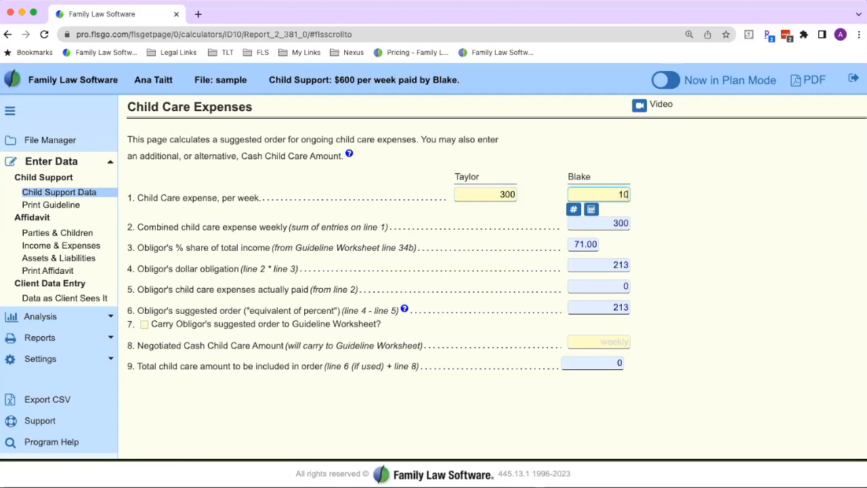
{"action": "key", "text": "Tab"}
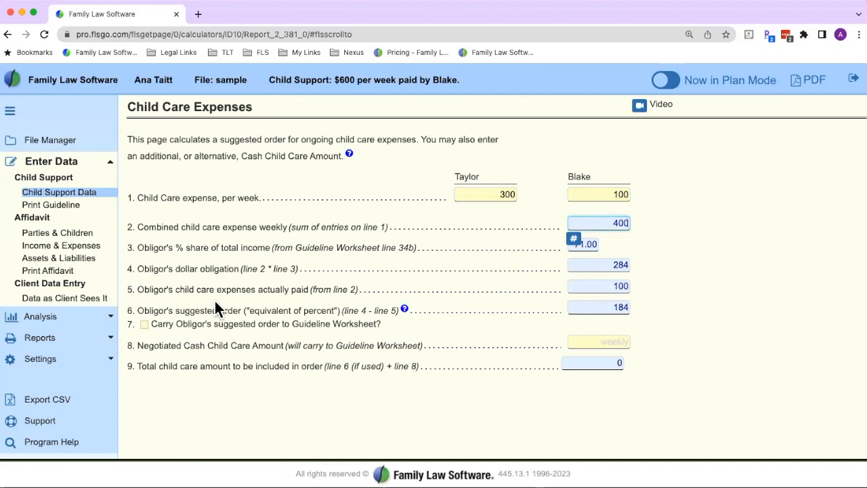
Review the combined child care expense and carry the obligor's suggested child care order to the Guideline Worksheet
{"action": "left_click", "coordinate": [619, 224]}
{"action": "left_click_drag", "start_coordinate": [397, 325], "coordinate": [153, 328]}
{"action": "left_click_drag", "start_coordinate": [213, 324], "coordinate": [376, 324]}
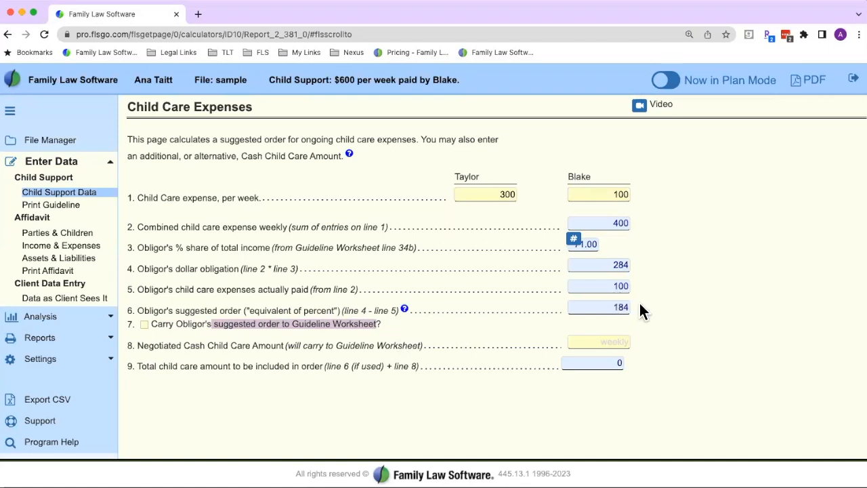
{"action": "left_click", "coordinate": [144, 323]}
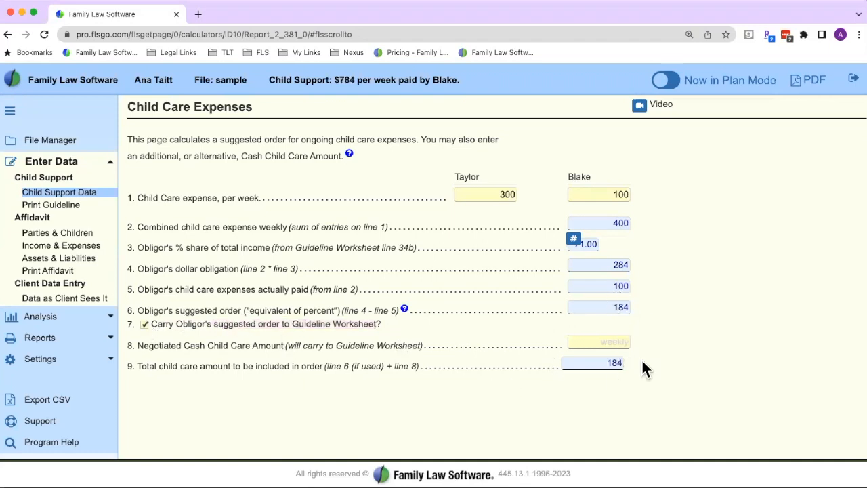
Return to the child support data, open the Cash Medical Support worksheet and review its expense and order lines
{"action": "left_click", "coordinate": [77, 195]}
{"action": "left_click_drag", "start_coordinate": [201, 264], "coordinate": [263, 269]}
{"action": "left_click_drag", "start_coordinate": [291, 319], "coordinate": [313, 324]}
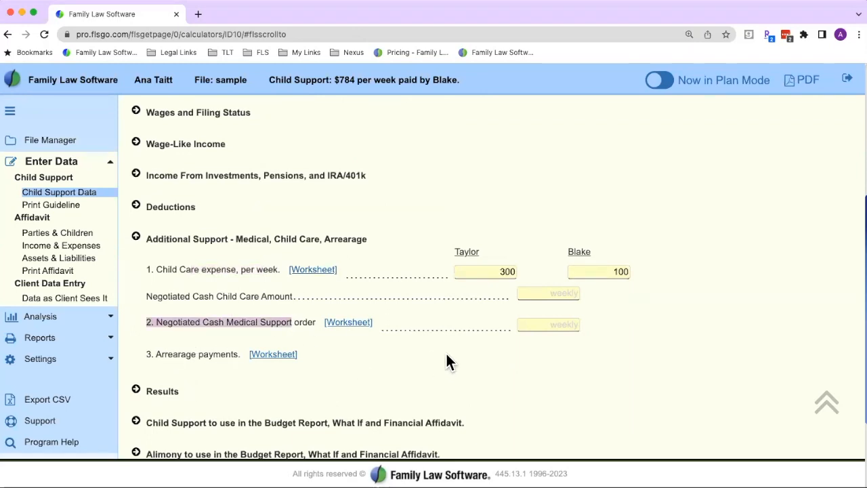
{"action": "left_click", "coordinate": [352, 325]}
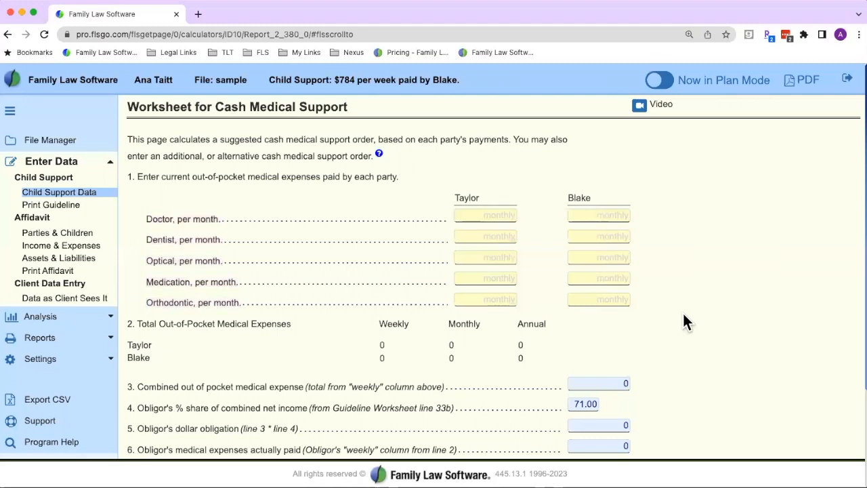
{"action": "scroll", "coordinate": [705, 335], "scroll_direction": "down", "scroll_amount": 3}
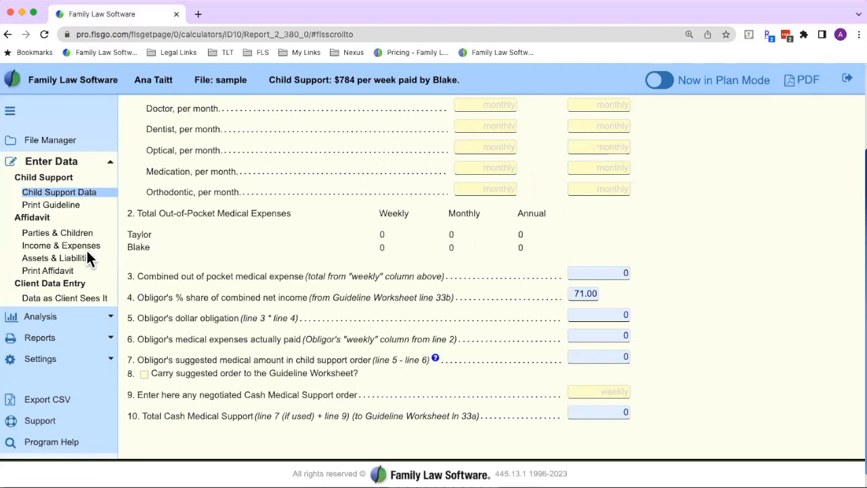
Go back to the child support data and review the child care, medical support and arrearage entries under Additional Support
{"action": "left_click", "coordinate": [59, 194]}
{"action": "scroll", "coordinate": [325, 325], "scroll_direction": "down", "scroll_amount": 2}
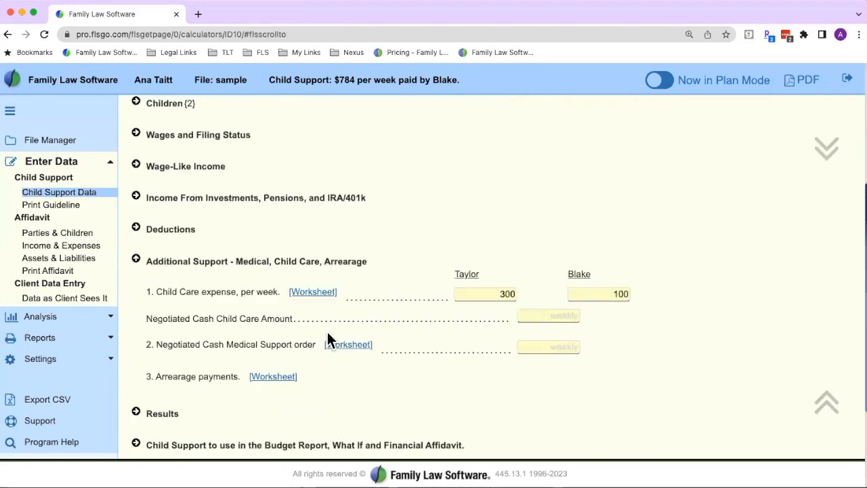
{"action": "left_click_drag", "start_coordinate": [149, 290], "coordinate": [399, 382]}
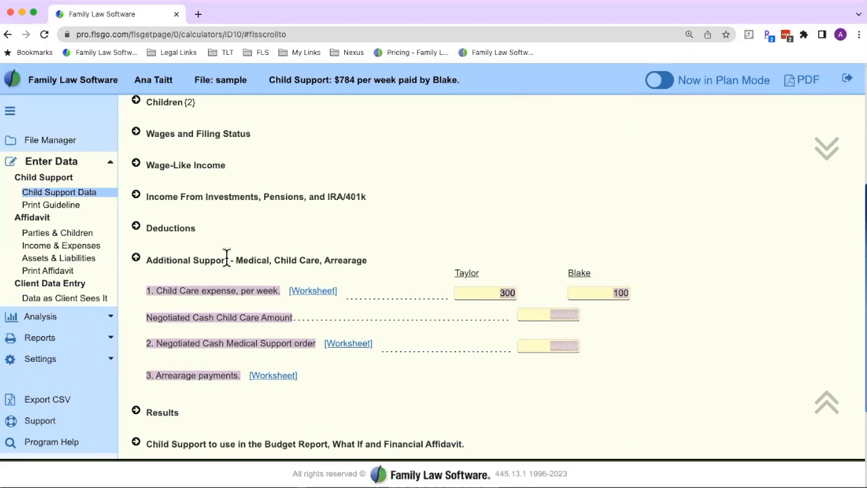
Open the printable Guideline Worksheet and review its heading, party and children details
{"action": "left_click", "coordinate": [64, 205]}
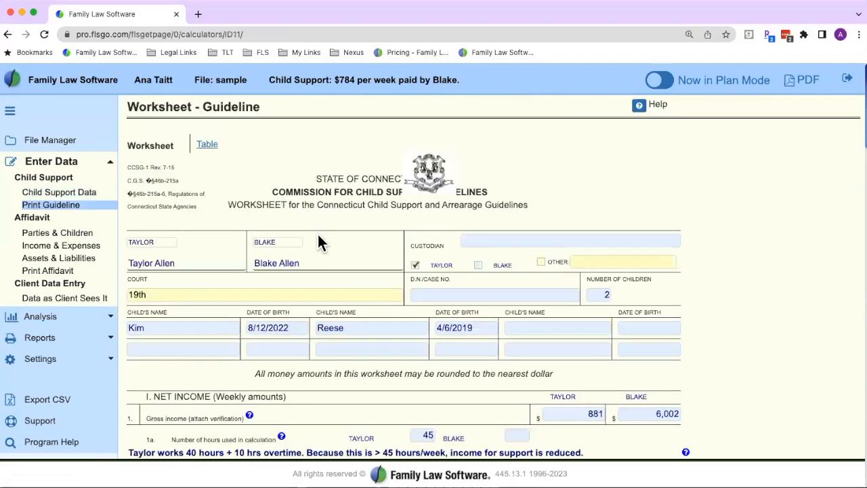
{"action": "left_click_drag", "start_coordinate": [128, 142], "coordinate": [165, 152]}
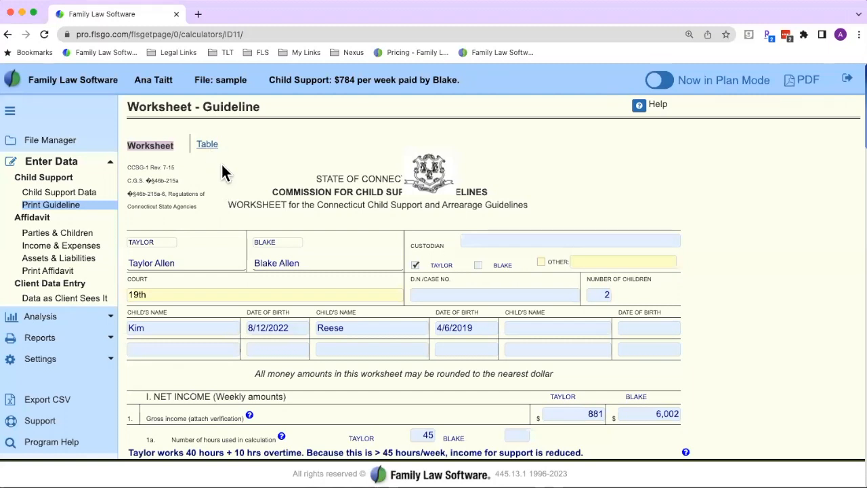
{"action": "left_click", "coordinate": [240, 190]}
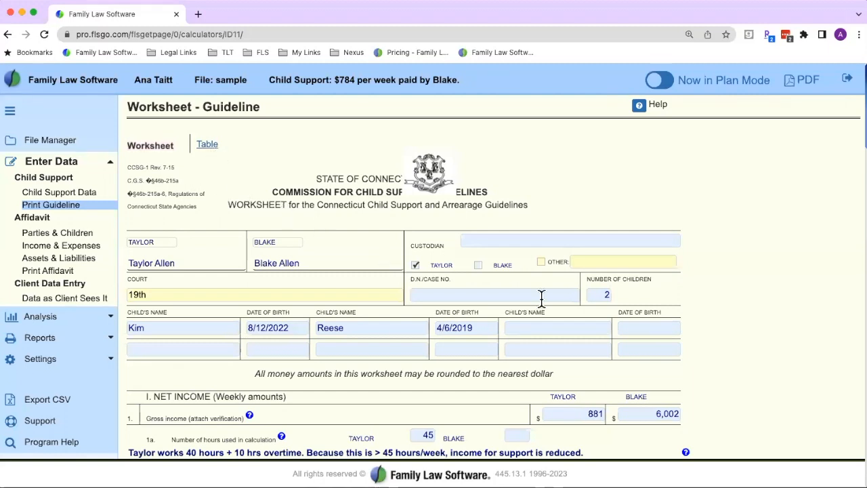
{"action": "scroll", "coordinate": [622, 325], "scroll_direction": "down", "scroll_amount": 2}
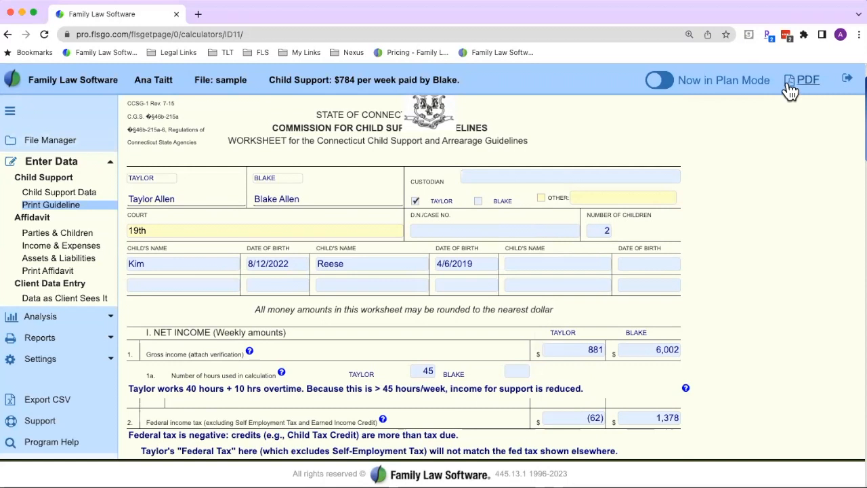
{"action": "scroll", "coordinate": [765, 278], "scroll_direction": "down", "scroll_amount": 3}
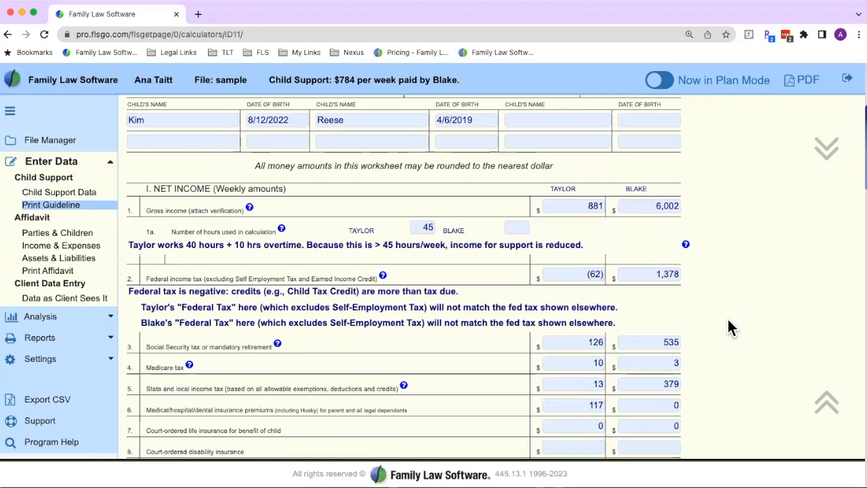
Examine the notes on overtime hours and federal income tax in the worksheet's Net Income section
{"action": "scroll", "coordinate": [729, 319], "scroll_direction": "down", "scroll_amount": 2}
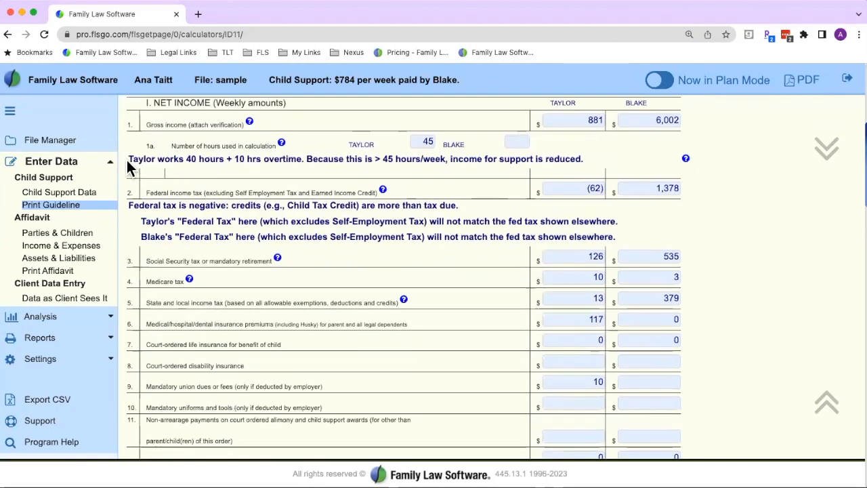
{"action": "left_click_drag", "start_coordinate": [127, 157], "coordinate": [580, 160]}
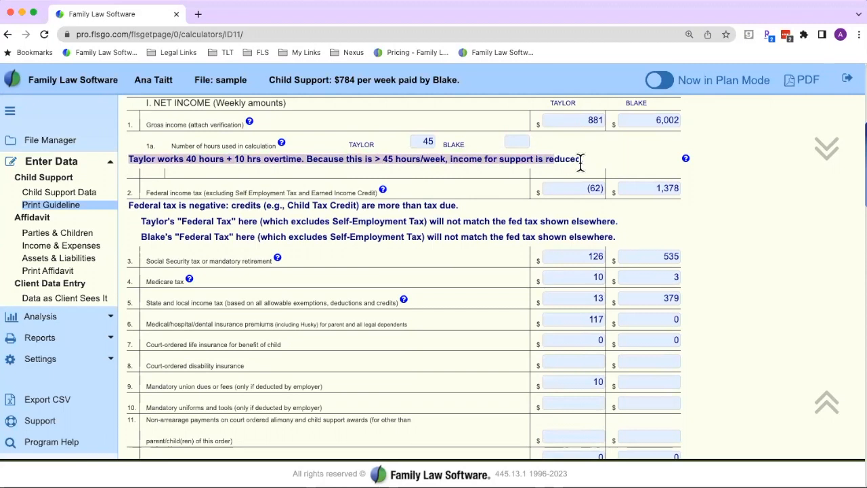
{"action": "left_click", "coordinate": [611, 163]}
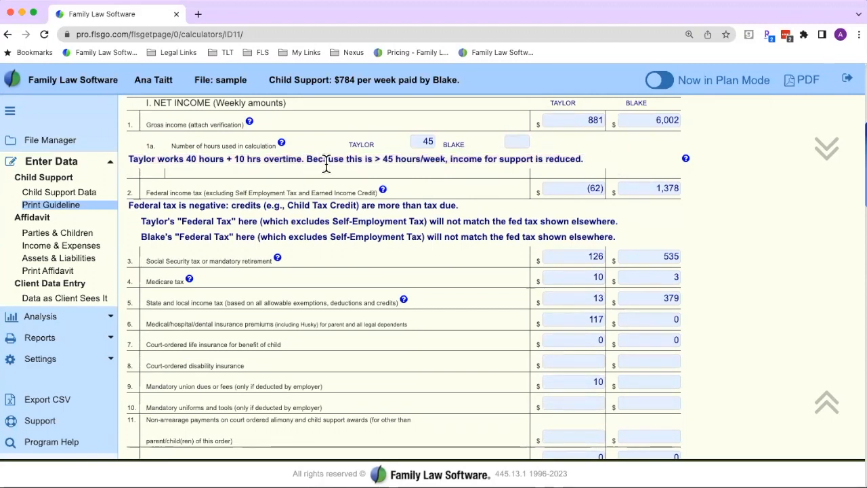
{"action": "left_click_drag", "start_coordinate": [128, 159], "coordinate": [573, 161]}
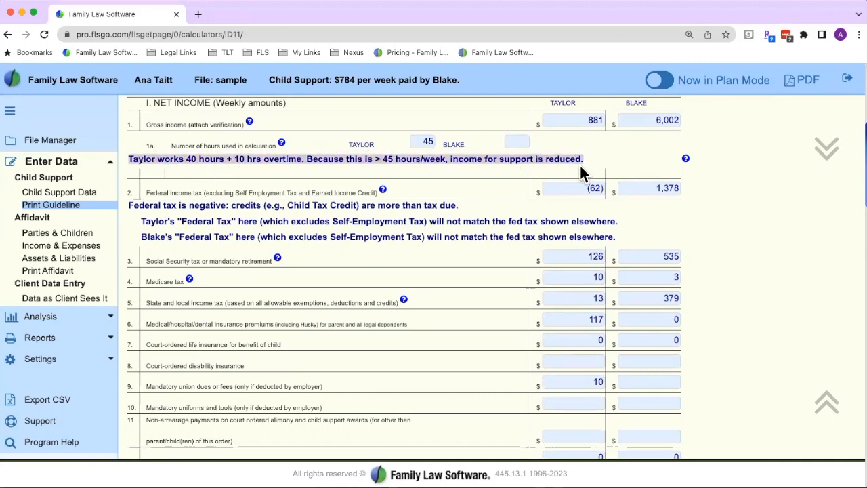
{"action": "left_click", "coordinate": [498, 177]}
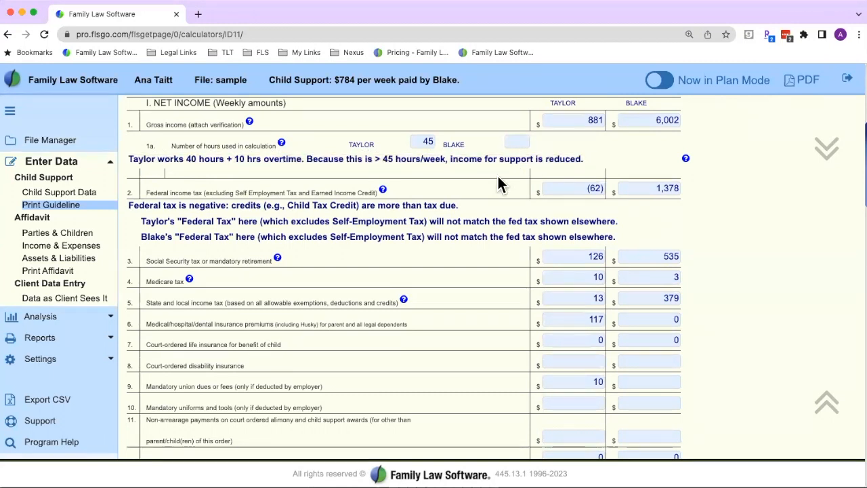
{"action": "left_click_drag", "start_coordinate": [130, 201], "coordinate": [620, 242]}
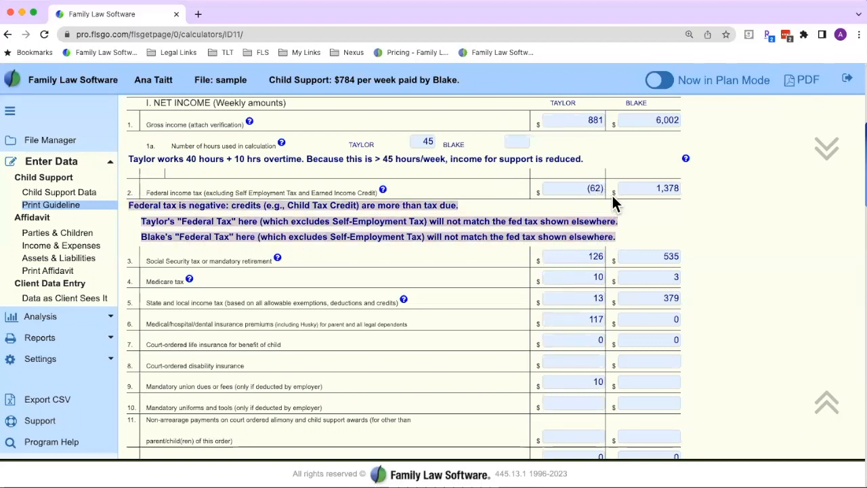
{"action": "left_click", "coordinate": [669, 222]}
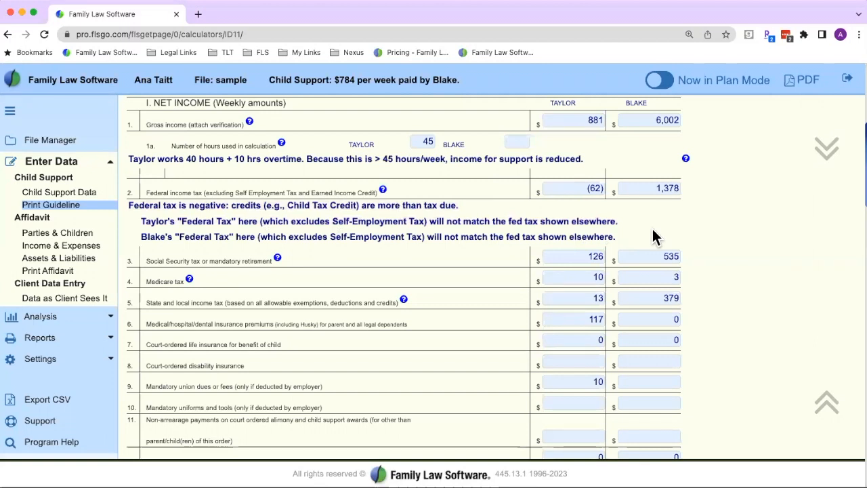
Review the Net Income deduction lines and the Qualified Child Deduction Section of the Guideline Worksheet
{"action": "scroll", "coordinate": [481, 275], "scroll_direction": "down", "scroll_amount": 2}
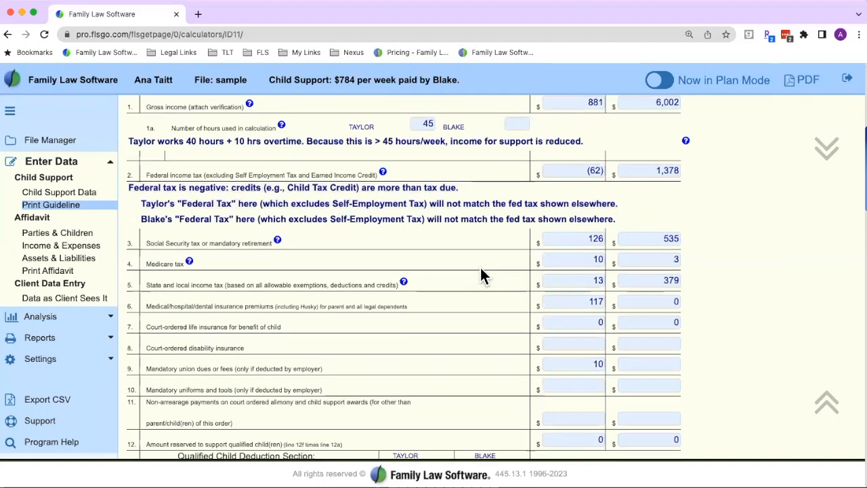
{"action": "scroll", "coordinate": [481, 267], "scroll_direction": "down", "scroll_amount": 5}
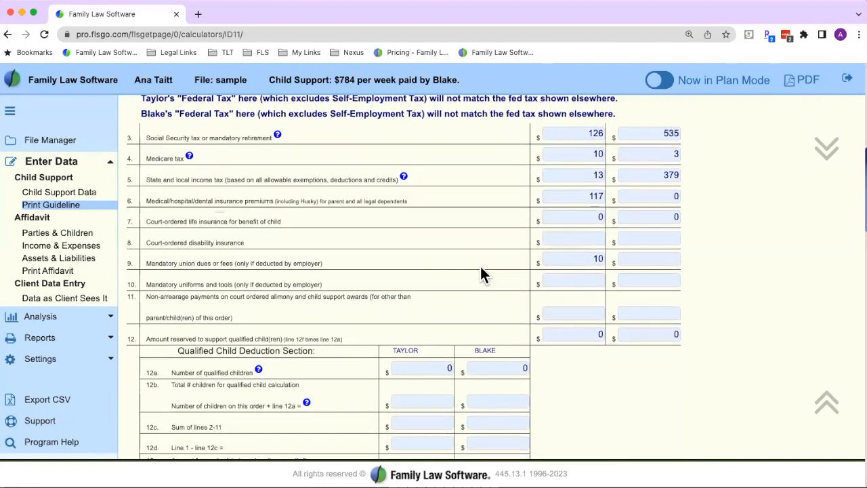
{"action": "scroll", "coordinate": [481, 273], "scroll_direction": "down", "scroll_amount": 4}
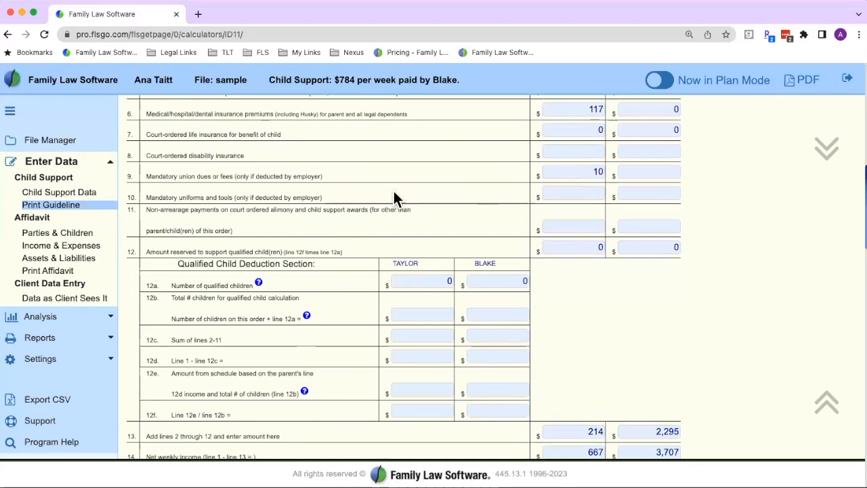
{"action": "scroll", "coordinate": [394, 194], "scroll_direction": "down", "scroll_amount": 3}
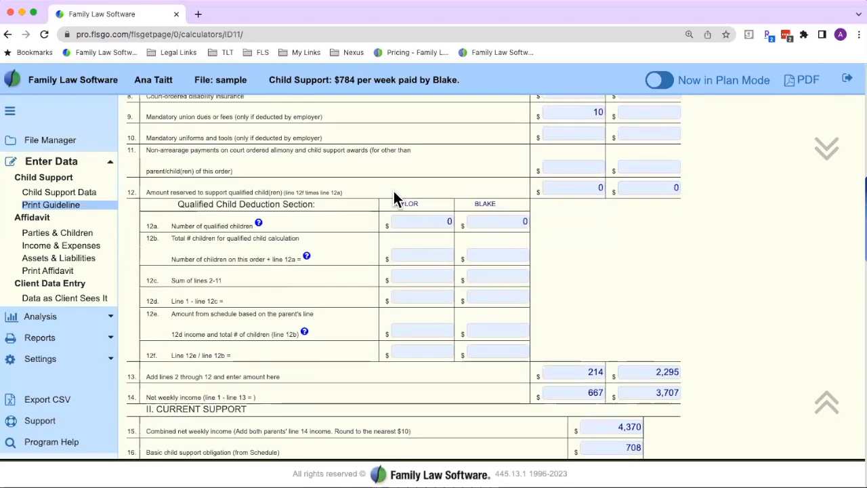
{"action": "scroll", "coordinate": [394, 196], "scroll_direction": "down", "scroll_amount": 1}
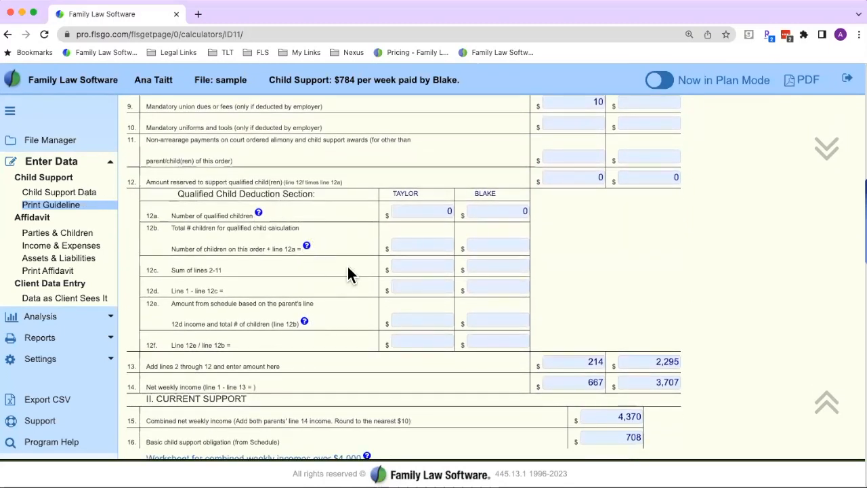
{"action": "scroll", "coordinate": [349, 271], "scroll_direction": "down", "scroll_amount": 5}
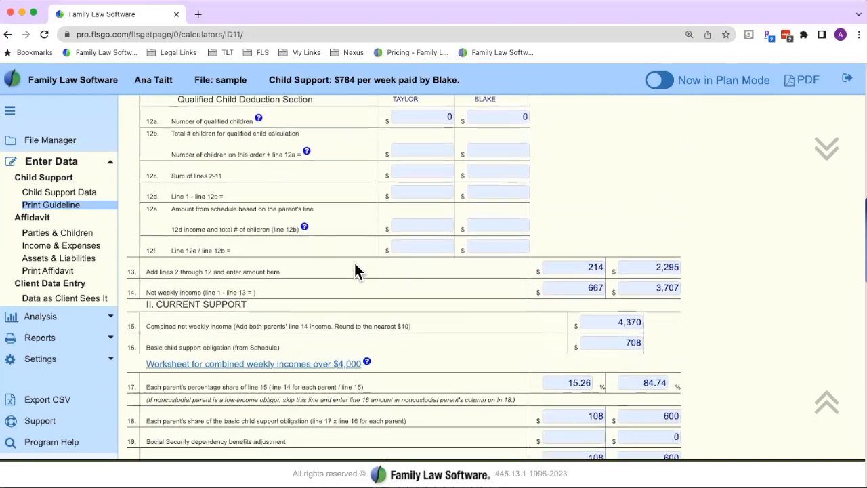
Review the Current Support, Net Disposable Income, Unreimbursed Medical Expense and Child Care Contribution sections
{"action": "scroll", "coordinate": [355, 271], "scroll_direction": "down", "scroll_amount": 5}
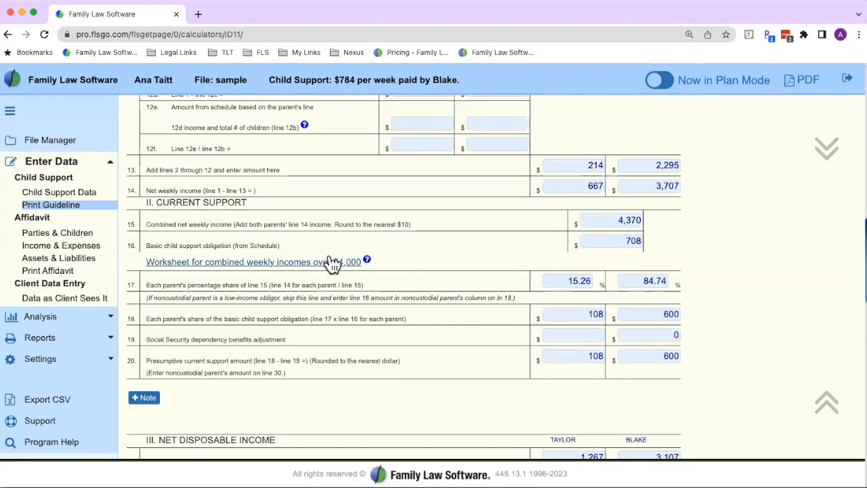
{"action": "scroll", "coordinate": [451, 266], "scroll_direction": "down", "scroll_amount": 5}
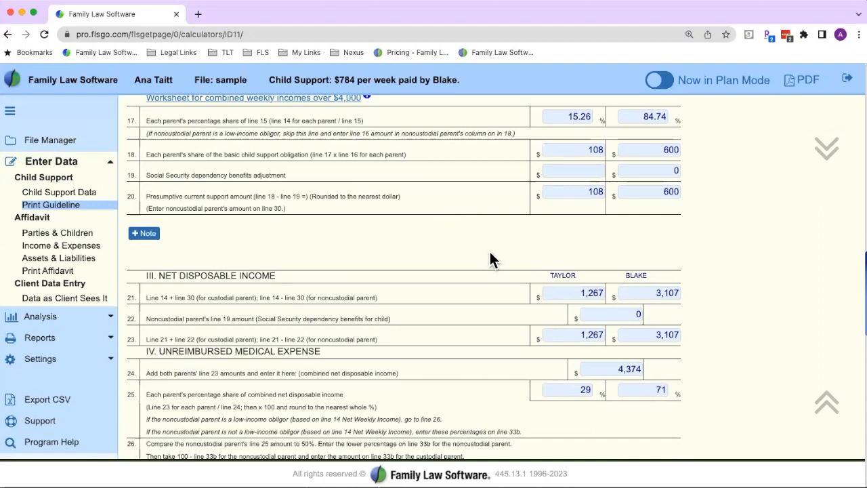
{"action": "scroll", "coordinate": [608, 248], "scroll_direction": "down", "scroll_amount": 1}
{"action": "scroll", "coordinate": [590, 276], "scroll_direction": "down", "scroll_amount": 5}
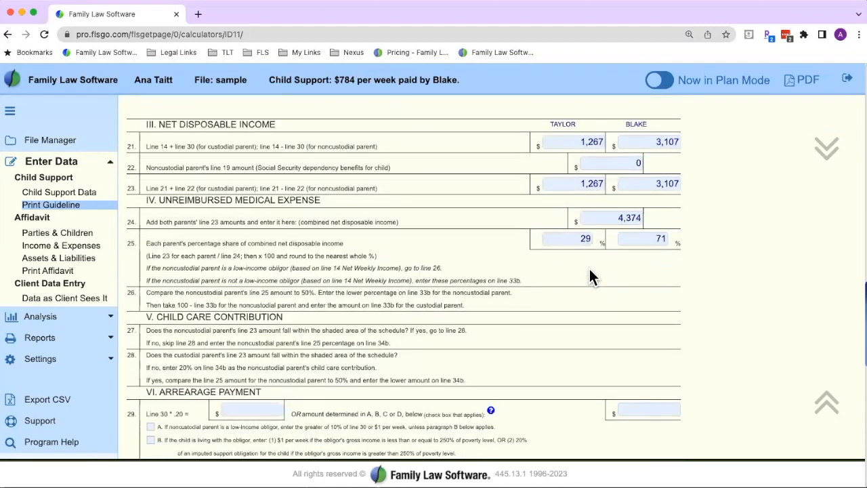
Examine the Arrearage Payment options and the Summary of Worksheet lines, including cash medical, child care contribution and total award, through to Deviation Criteria
{"action": "scroll", "coordinate": [591, 274], "scroll_direction": "down", "scroll_amount": 6}
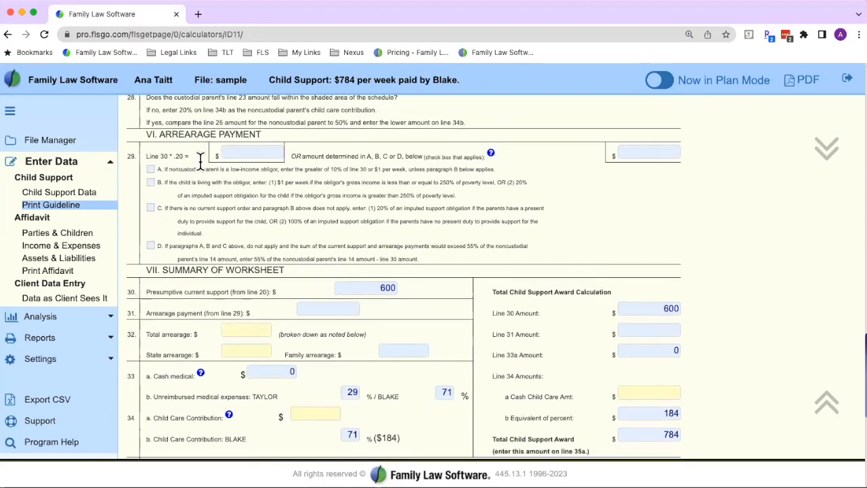
{"action": "left_click_drag", "start_coordinate": [146, 156], "coordinate": [200, 168]}
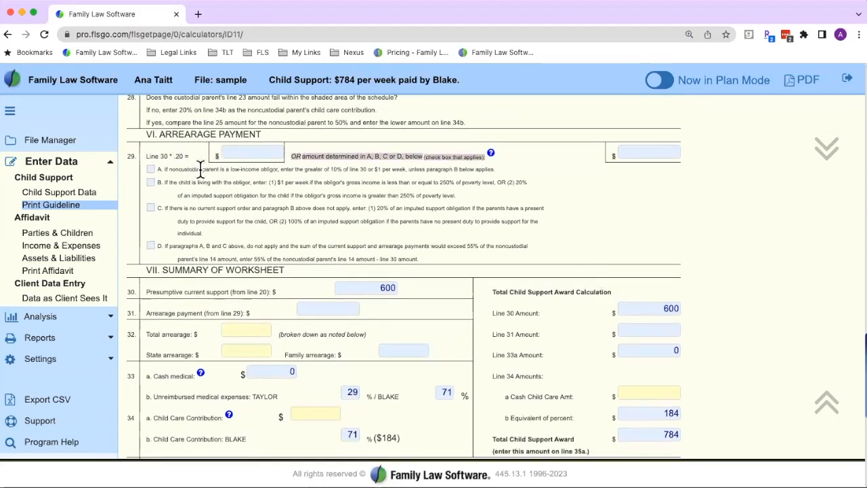
{"action": "left_click", "coordinate": [296, 218]}
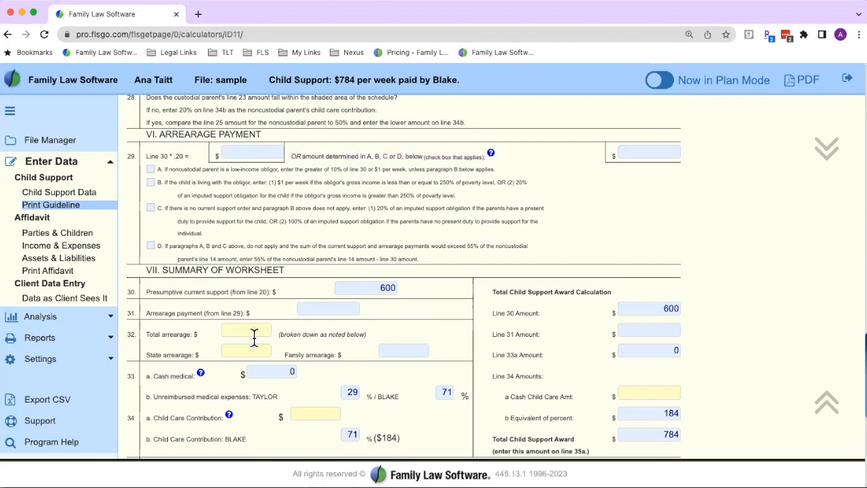
{"action": "left_click_drag", "start_coordinate": [150, 376], "coordinate": [193, 377]}
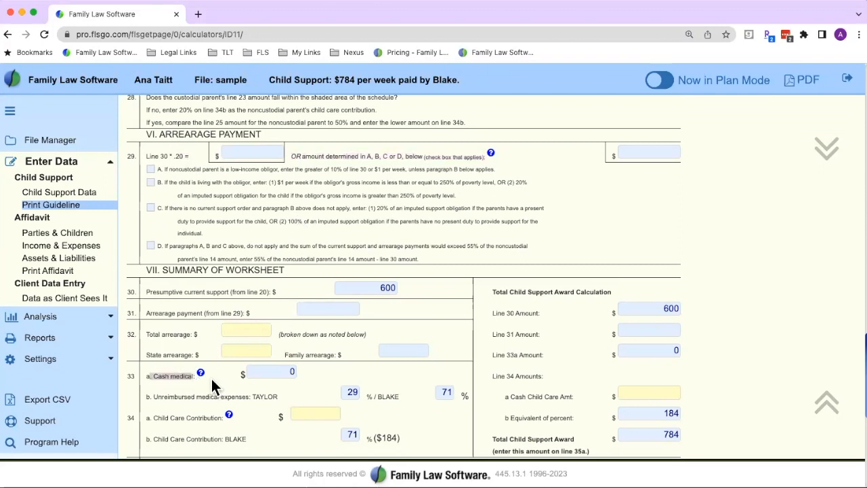
{"action": "scroll", "coordinate": [210, 387], "scroll_direction": "down", "scroll_amount": 1}
{"action": "left_click_drag", "start_coordinate": [153, 409], "coordinate": [255, 420]}
{"action": "left_click", "coordinate": [298, 410]}
{"action": "scroll", "coordinate": [305, 410], "scroll_direction": "down", "scroll_amount": 2}
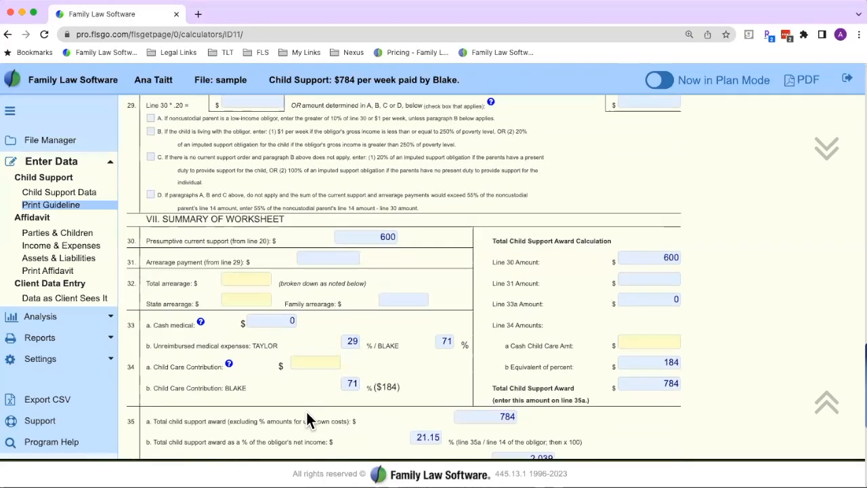
{"action": "scroll", "coordinate": [307, 420], "scroll_direction": "down", "scroll_amount": 1}
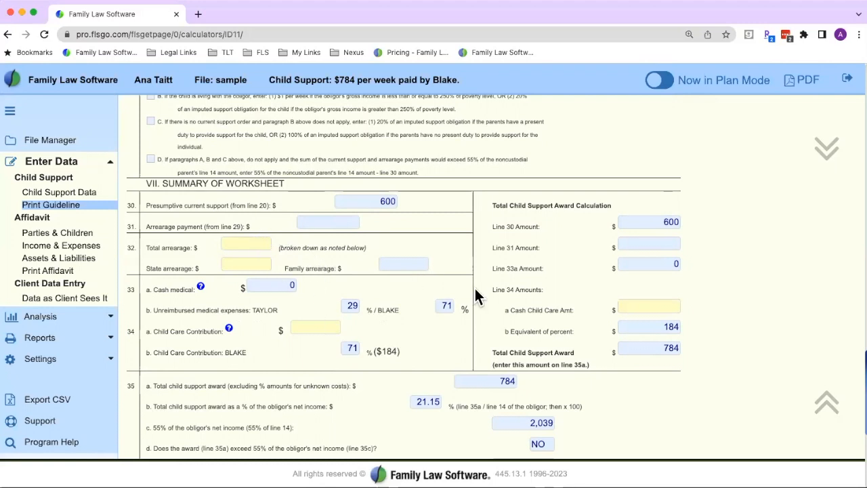
{"action": "scroll", "coordinate": [474, 288], "scroll_direction": "down", "scroll_amount": 3}
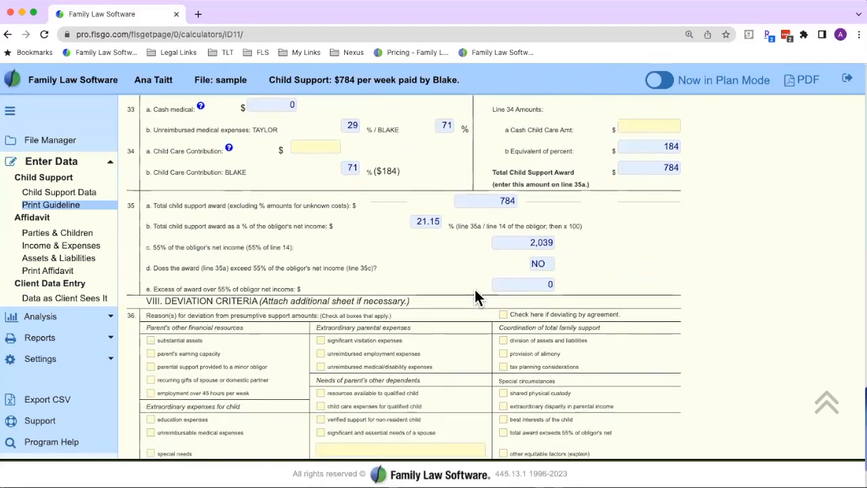
In Deviation Criteria, mark deviating by agreement, assets division, tax planning, every special circumstance, resources available to qualified child and verified support for non-resident child
{"action": "scroll", "coordinate": [475, 296], "scroll_direction": "down", "scroll_amount": 2}
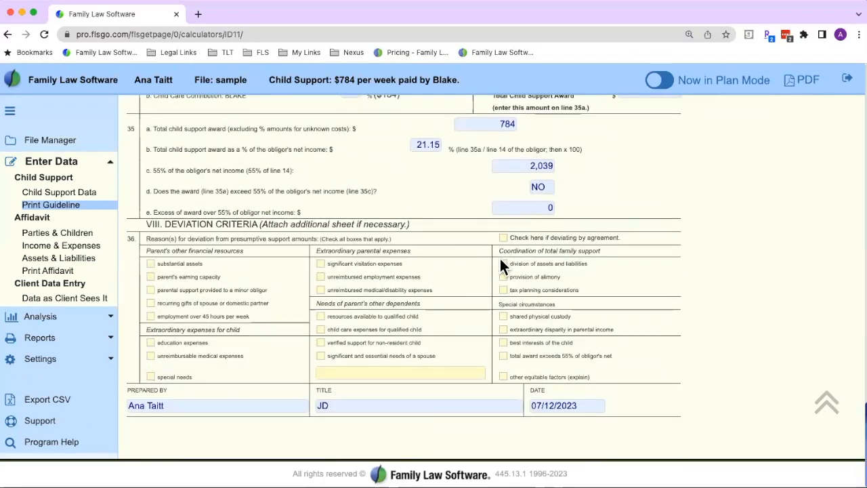
{"action": "left_click", "coordinate": [503, 290]}
{"action": "left_click", "coordinate": [503, 237]}
{"action": "left_click", "coordinate": [503, 264]}
{"action": "left_click", "coordinate": [504, 330]}
{"action": "left_click", "coordinate": [503, 376]}
{"action": "left_click", "coordinate": [503, 356]}
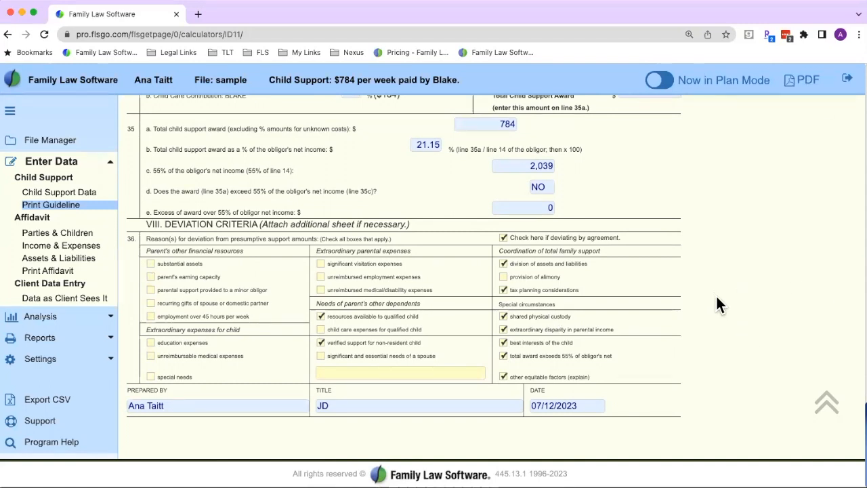
Go back from Deviation Criteria through the worksheet summary and highlight the weekly child support result in the page header
{"action": "scroll", "coordinate": [720, 300], "scroll_direction": "up", "scroll_amount": 10}
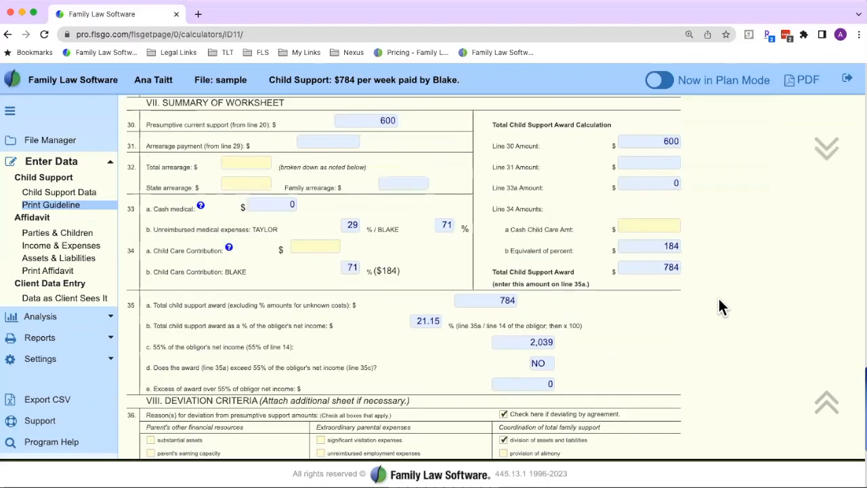
{"action": "scroll", "coordinate": [720, 300], "scroll_direction": "up", "scroll_amount": 5}
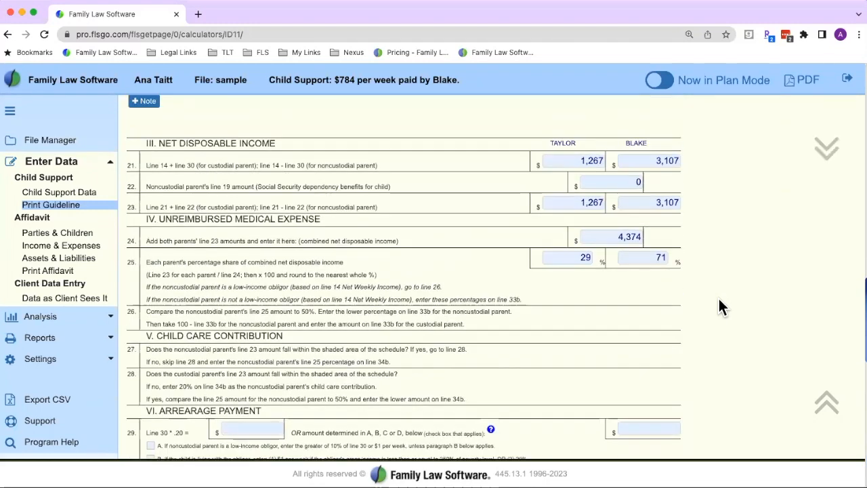
{"action": "triple_click", "coordinate": [297, 76]}
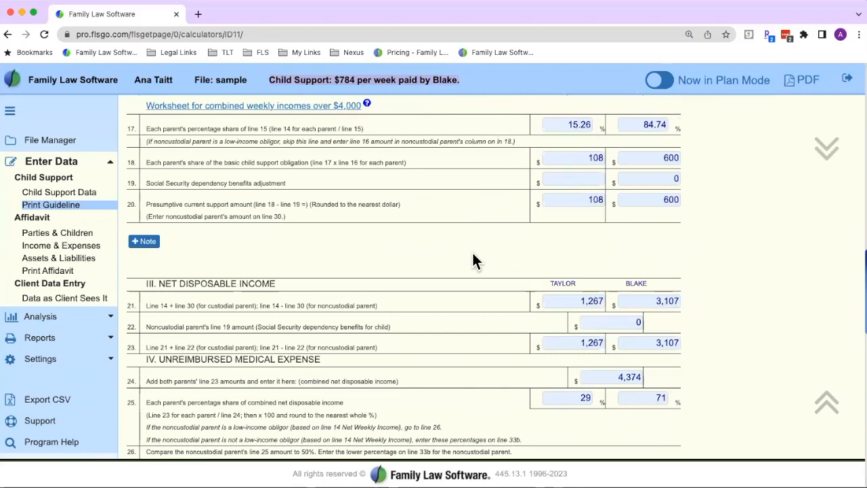
Return to the worksheet's Net Income section and review the deduction lines from federal income tax through court-ordered disability insurance
{"action": "scroll", "coordinate": [473, 261], "scroll_direction": "up", "scroll_amount": 15}
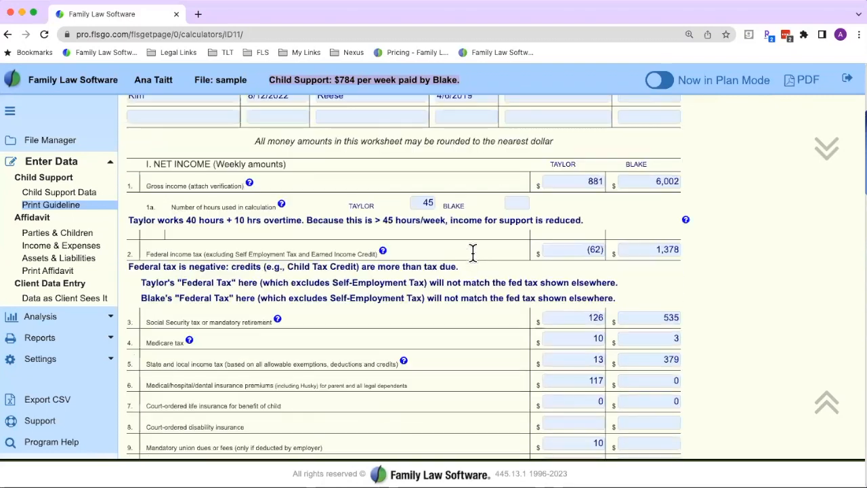
{"action": "scroll", "coordinate": [473, 261], "scroll_direction": "up", "scroll_amount": 2}
{"action": "scroll", "coordinate": [472, 261], "scroll_direction": "down", "scroll_amount": 5}
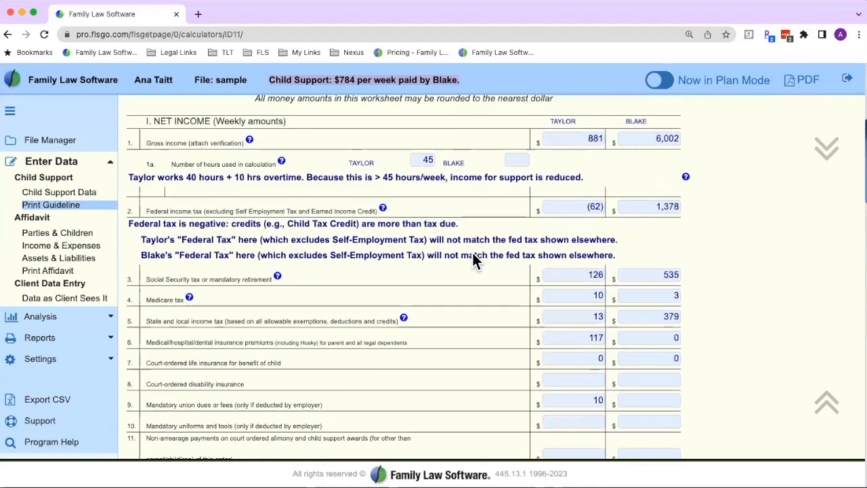
{"action": "scroll", "coordinate": [473, 253], "scroll_direction": "down", "scroll_amount": 1}
{"action": "left_click_drag", "start_coordinate": [145, 196], "coordinate": [436, 377]}
{"action": "left_click", "coordinate": [438, 374]}
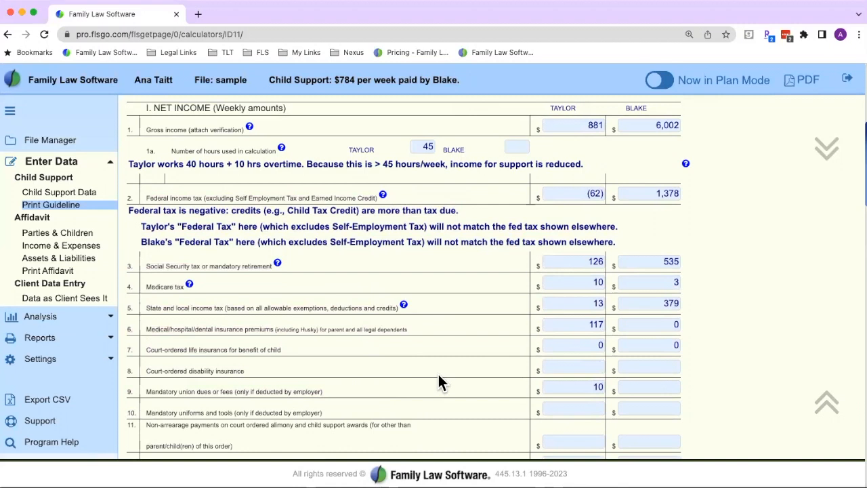
Return to the Child Support Data entry page and expand the Children section to view its entries
{"action": "left_click", "coordinate": [80, 193]}
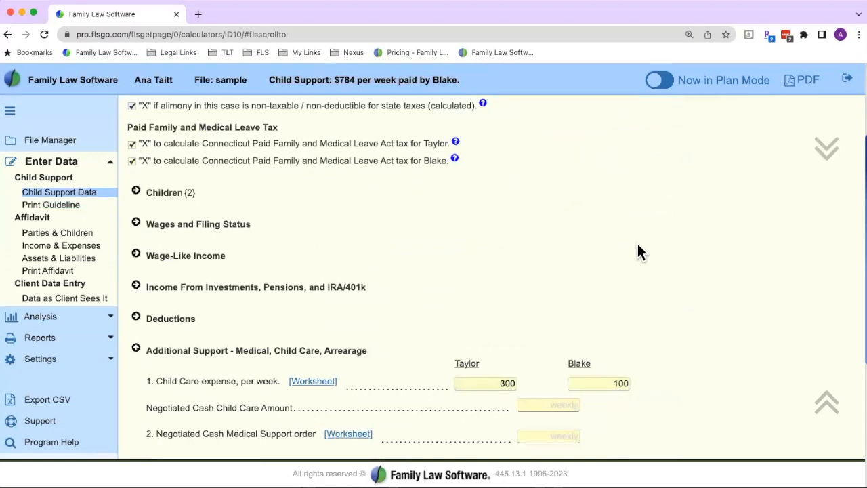
{"action": "scroll", "coordinate": [637, 245], "scroll_direction": "up", "scroll_amount": 3}
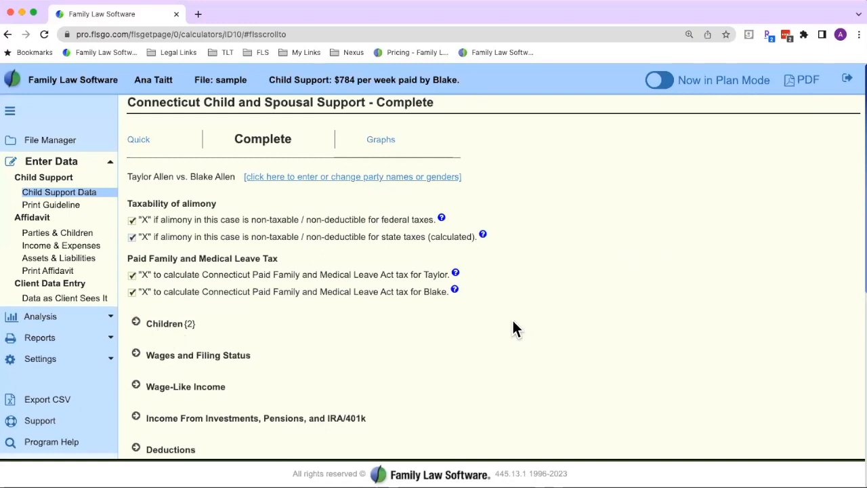
{"action": "scroll", "coordinate": [518, 320], "scroll_direction": "up", "scroll_amount": 2}
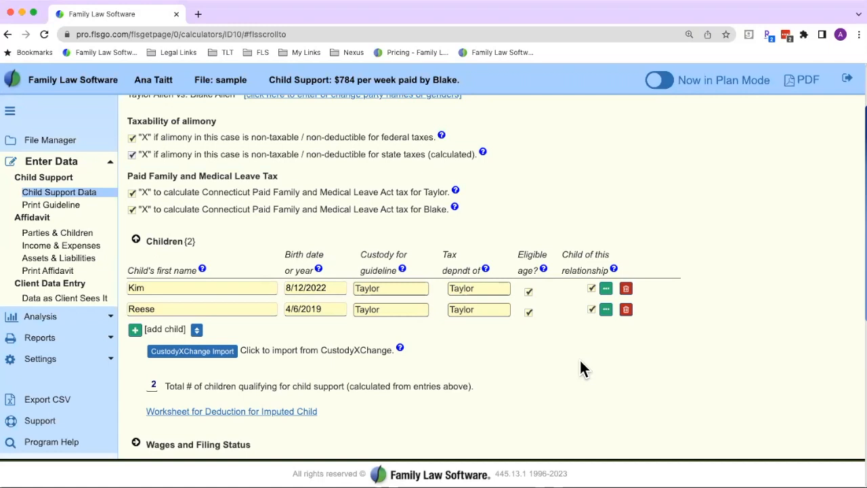
View the available support resources, such as FAQs, Training Videos and Program Help, and return to the child support entries
{"action": "left_click", "coordinate": [53, 444]}
{"action": "scroll", "coordinate": [260, 379], "scroll_direction": "down", "scroll_amount": 2}
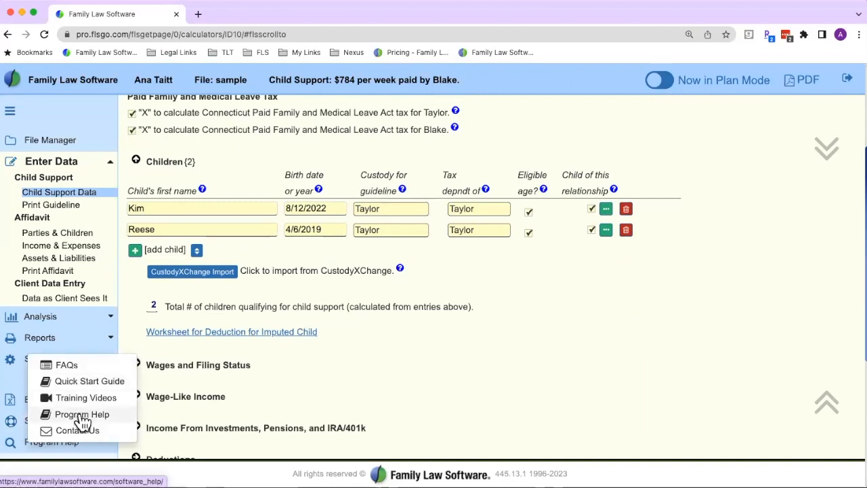
{"action": "left_click", "coordinate": [545, 377]}
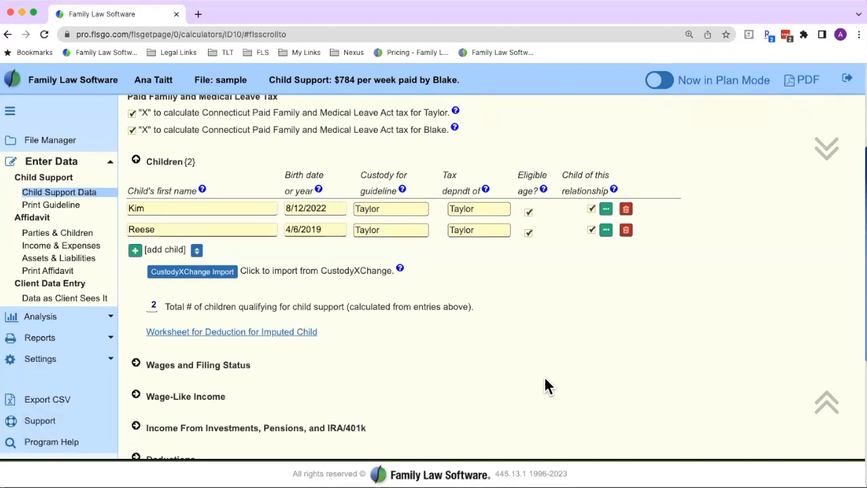
{"action": "scroll", "coordinate": [548, 379], "scroll_direction": "up", "scroll_amount": 3}
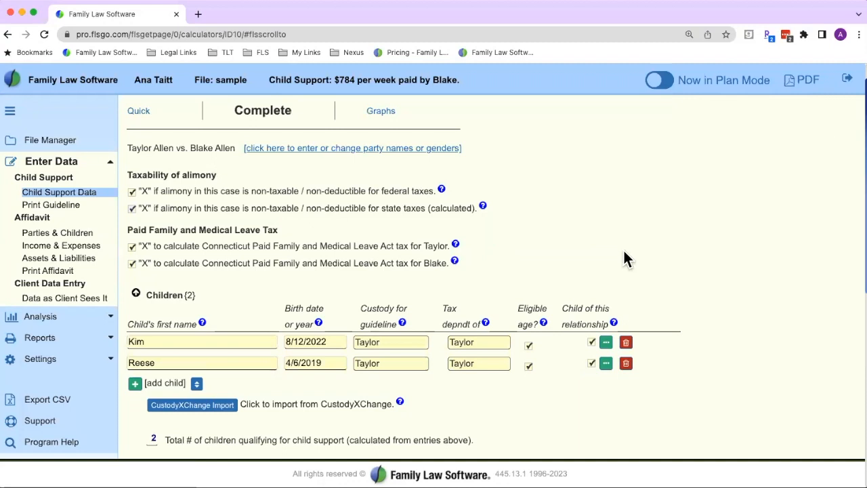